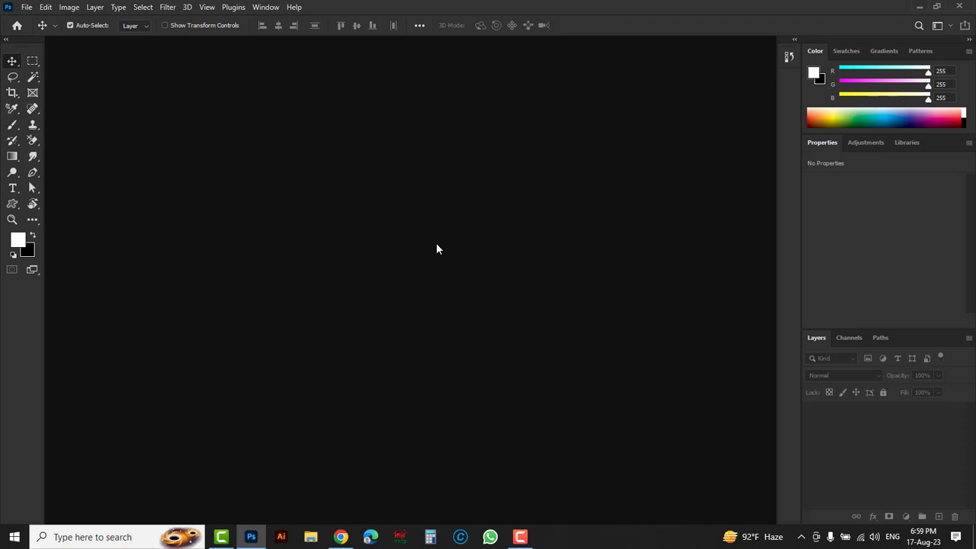
Make the standard Pen Tool active and bring up the File menu.
{"action": "left_click", "coordinate": [33, 172]}
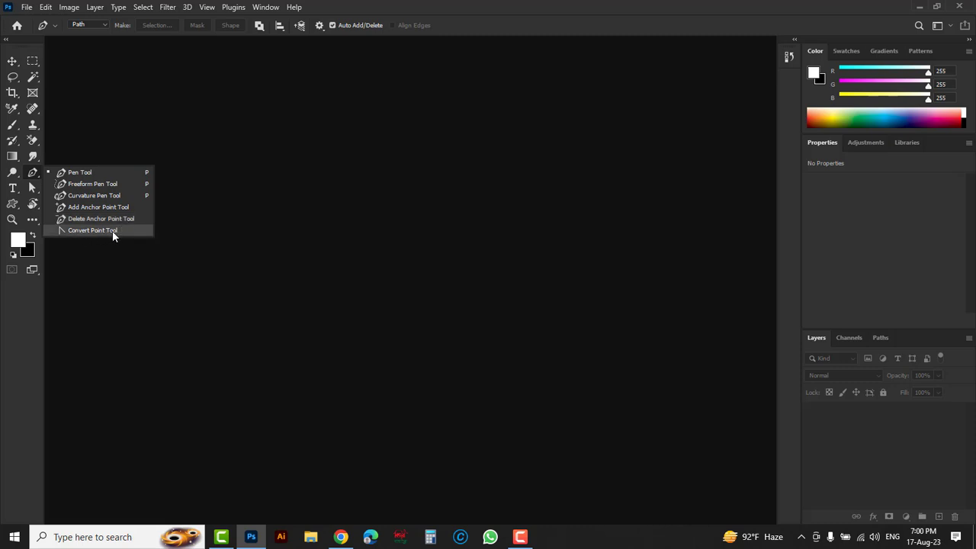
{"action": "left_click", "coordinate": [80, 174]}
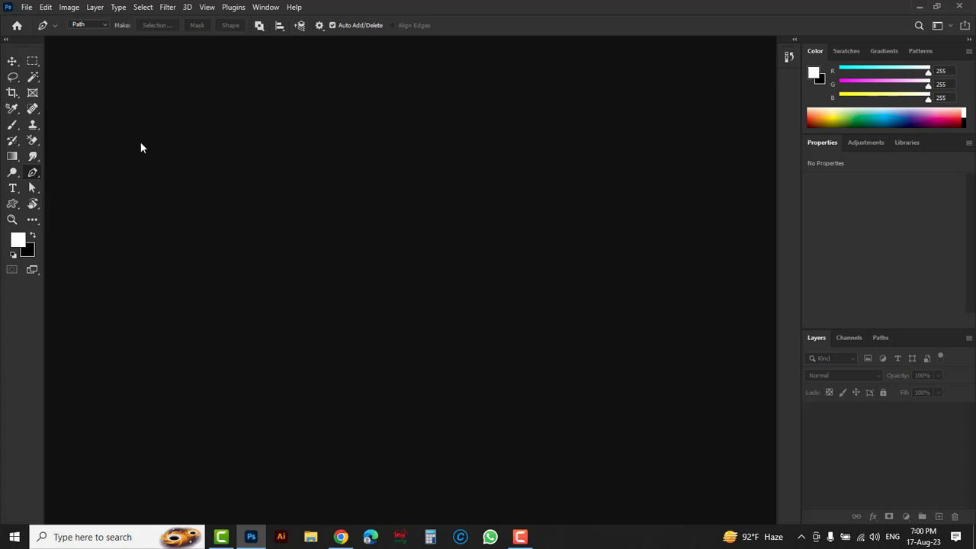
{"action": "left_click", "coordinate": [26, 6]}
Open both Clipping Path images, Hard Corner and Soft Corner.
{"action": "left_click", "coordinate": [32, 32]}
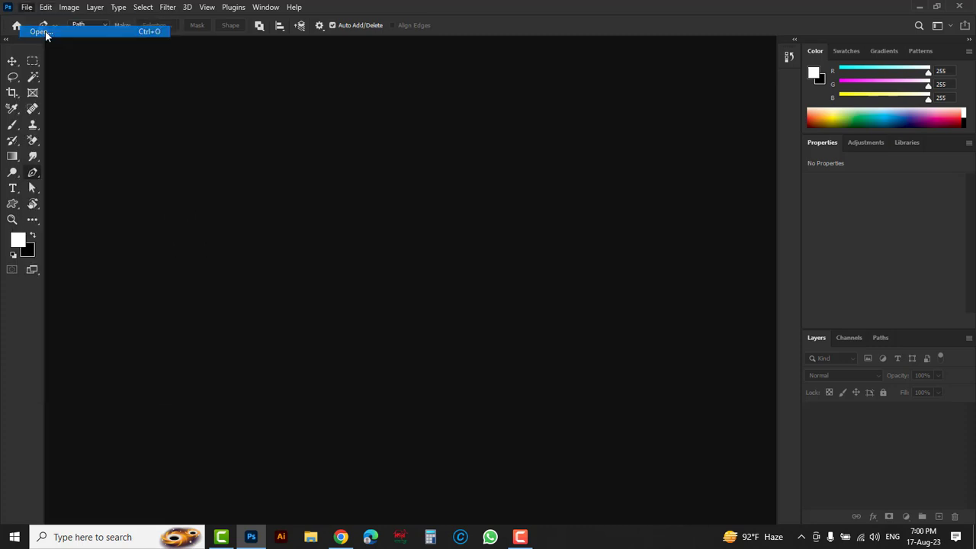
{"action": "left_click_drag", "start_coordinate": [283, 235], "coordinate": [186, 164]}
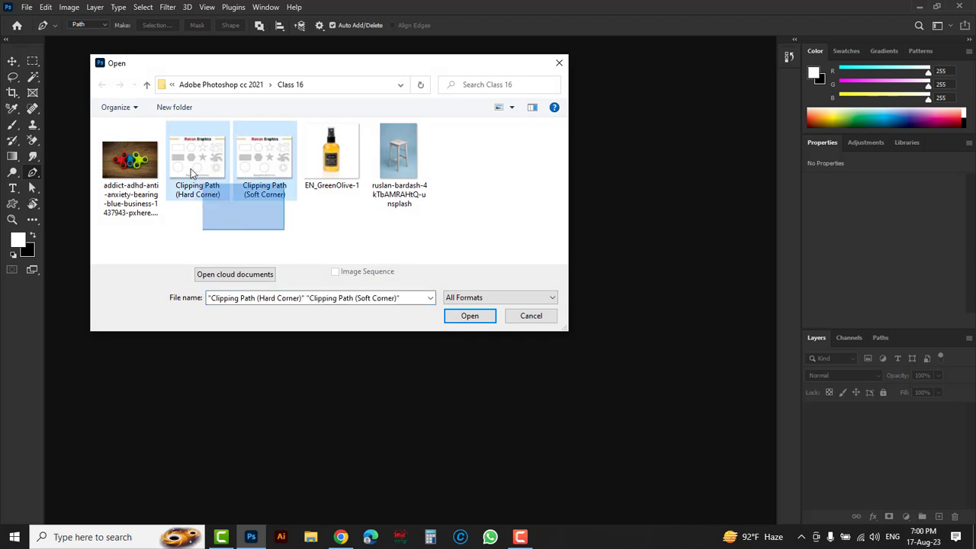
{"action": "left_click", "coordinate": [470, 316]}
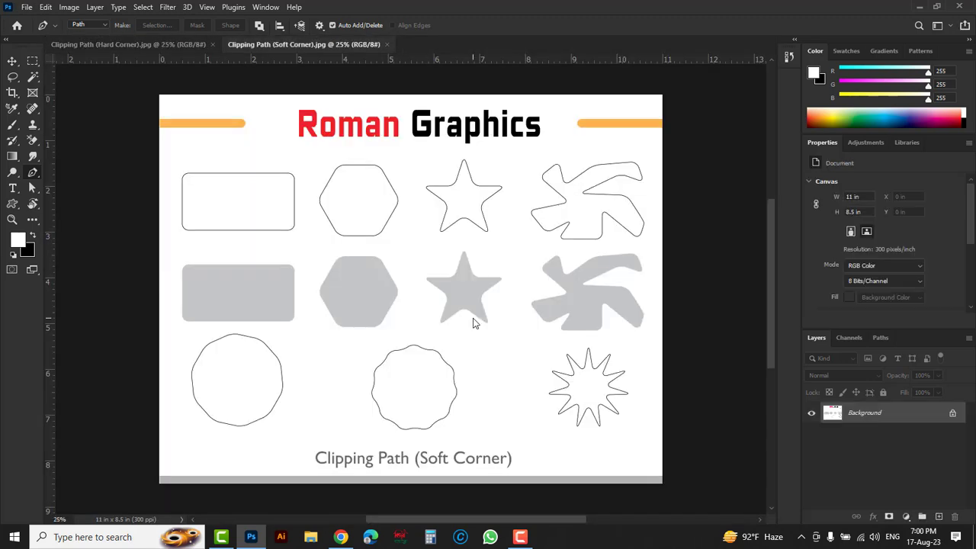
Compare the Hard Corner and Soft Corner documents, ending on Hard Corner with the standard Pen.
{"action": "left_click", "coordinate": [141, 46]}
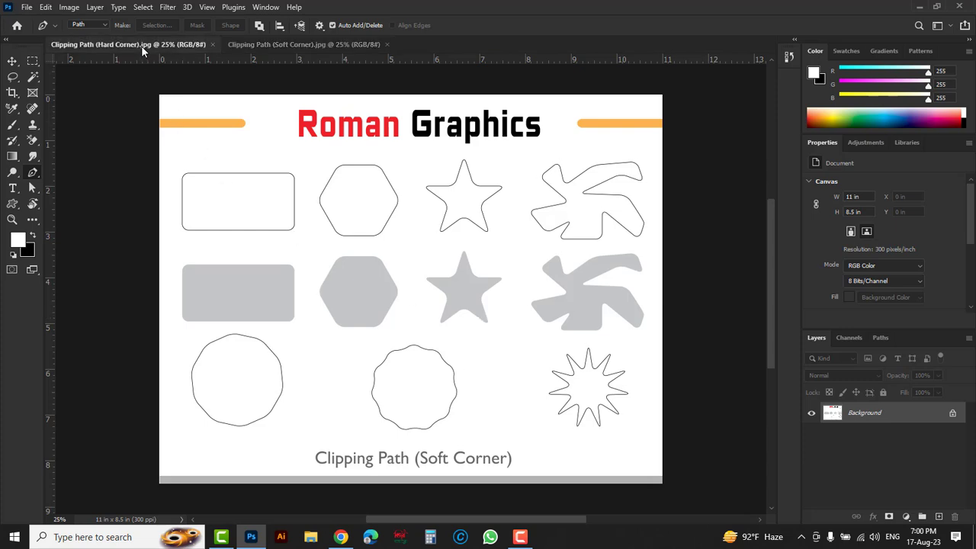
{"action": "left_click", "coordinate": [273, 46]}
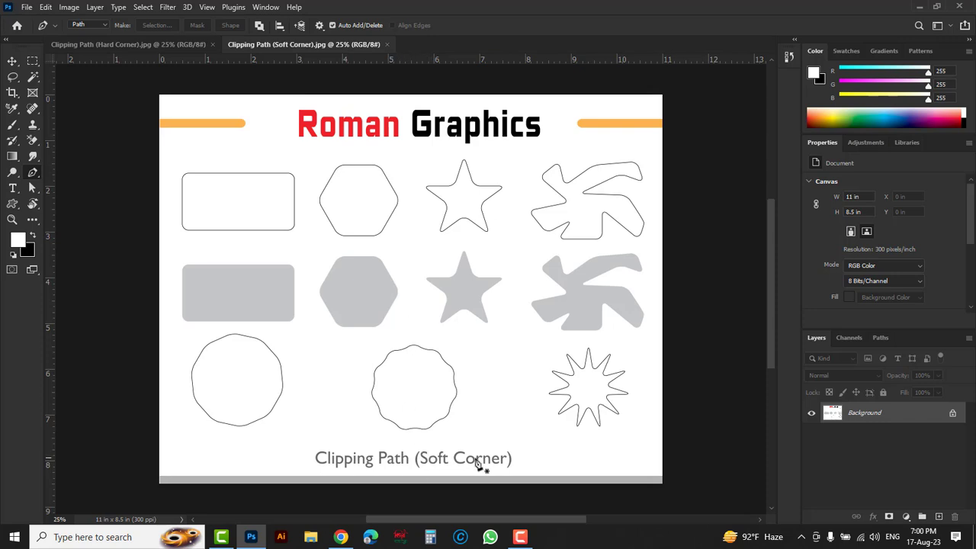
{"action": "left_click", "coordinate": [132, 45]}
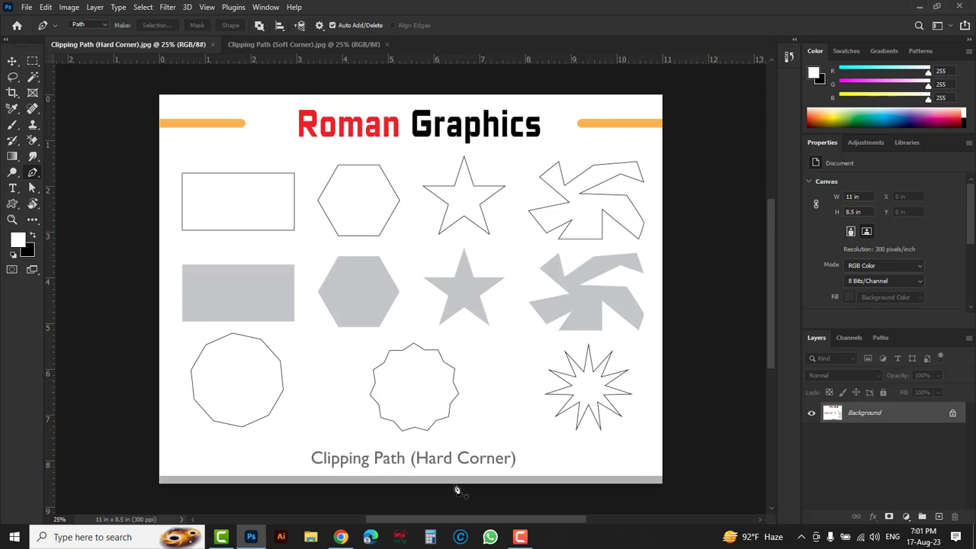
{"action": "left_click", "coordinate": [280, 45]}
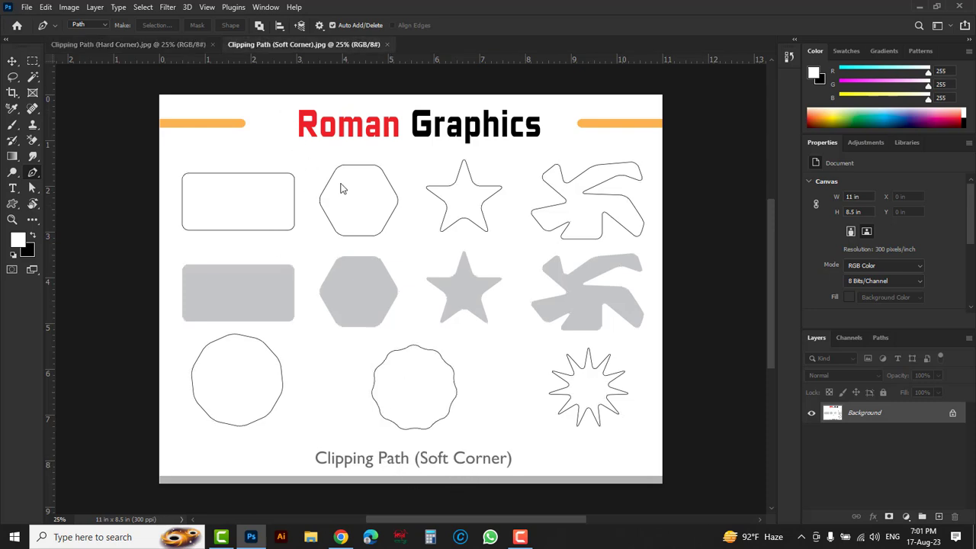
{"action": "left_click", "coordinate": [156, 44]}
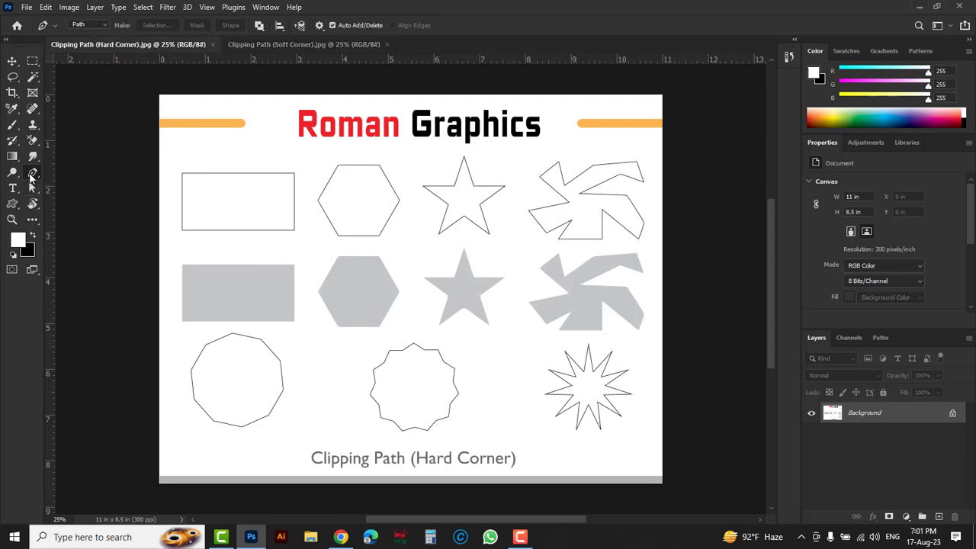
{"action": "right_click", "coordinate": [33, 173]}
{"action": "left_click", "coordinate": [80, 173]}
At 100% zoom, trace a closed four-anchor path around the rectangle's corners.
{"action": "left_click", "coordinate": [261, 195]}
{"action": "left_click", "coordinate": [221, 191]}
{"action": "left_click", "coordinate": [187, 196]}
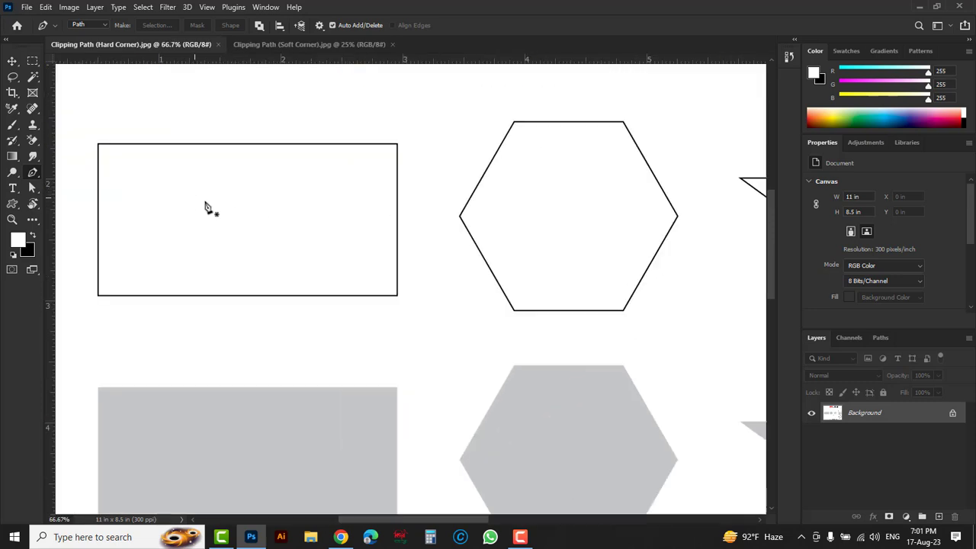
{"action": "left_click", "coordinate": [189, 194]}
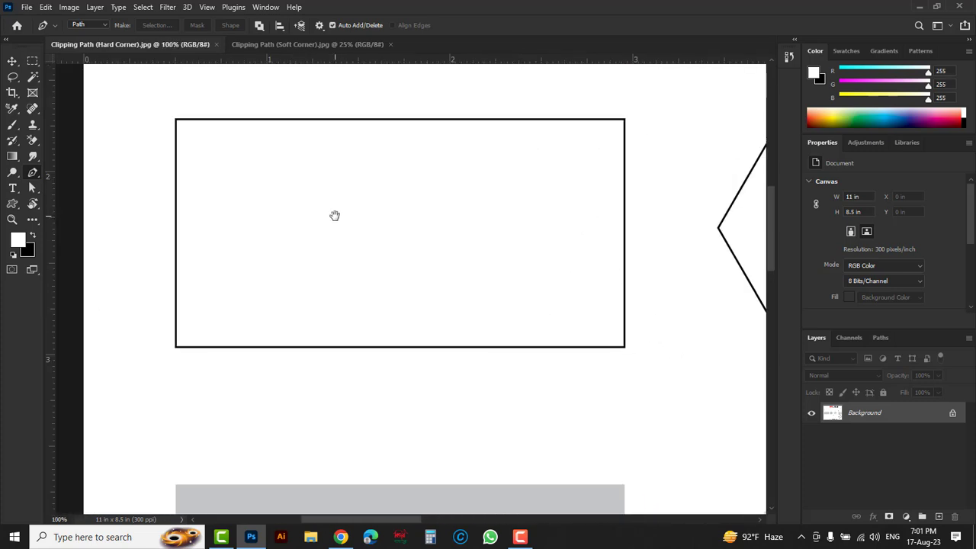
{"action": "left_click", "coordinate": [176, 120]}
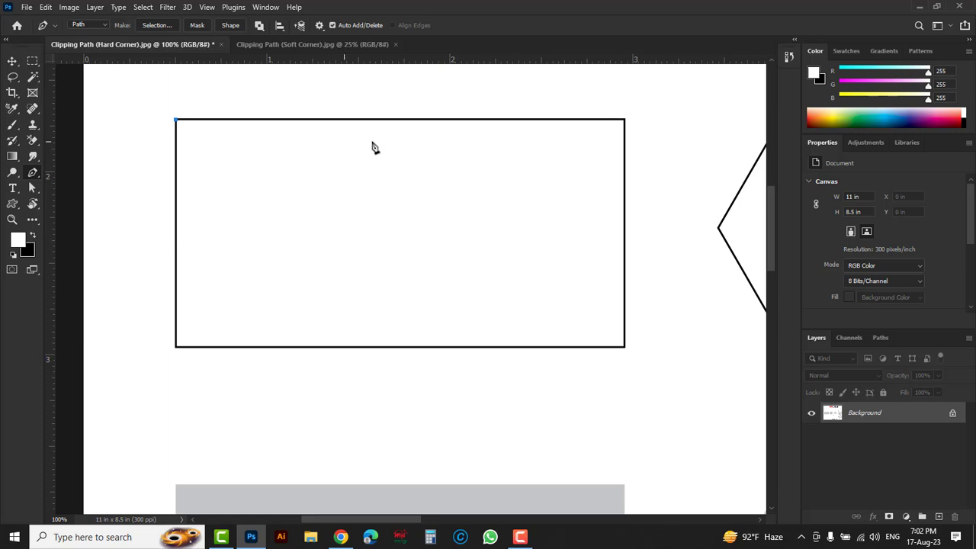
{"action": "left_click", "coordinate": [624, 120]}
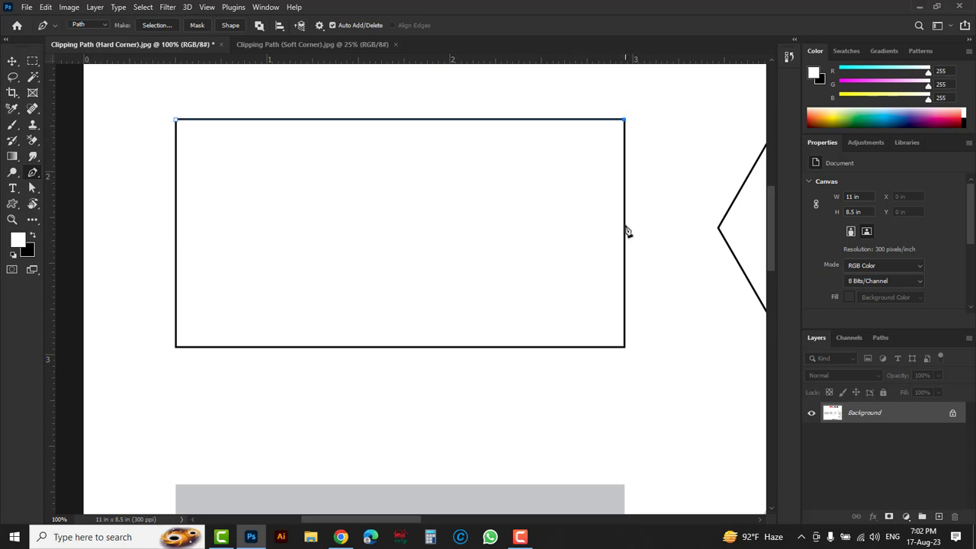
{"action": "left_click", "coordinate": [625, 347]}
{"action": "left_click", "coordinate": [175, 348]}
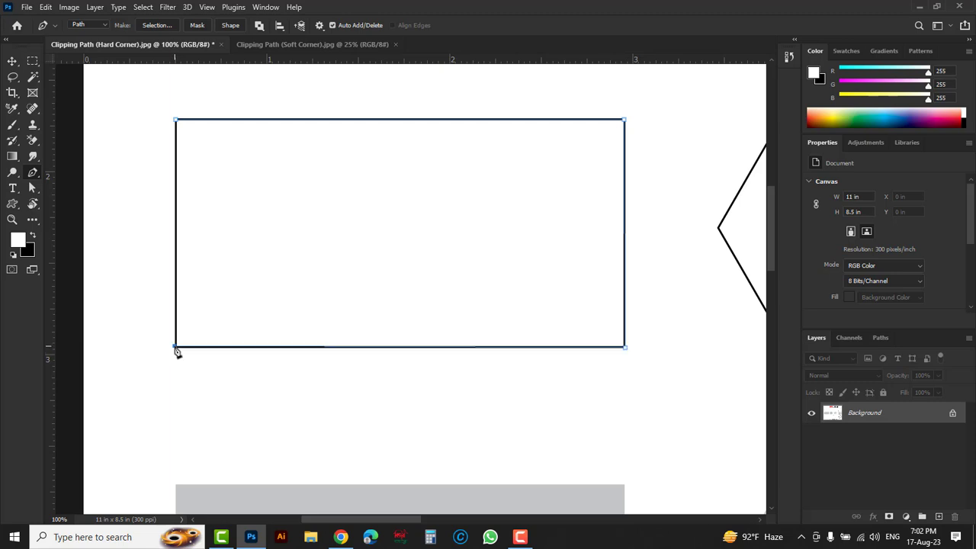
{"action": "left_click", "coordinate": [176, 120]}
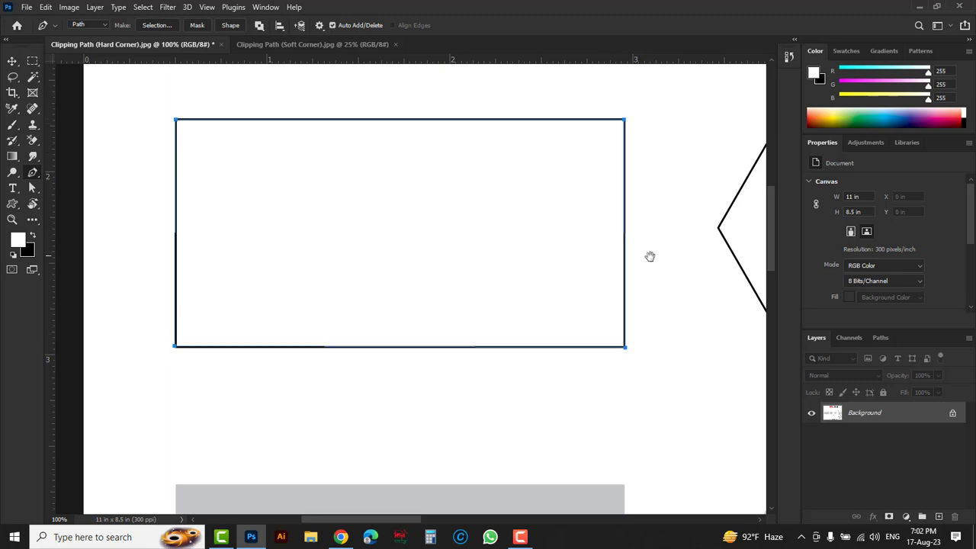
{"action": "mouse_move", "coordinate": [717, 265]}
{"action": "left_mouse_down"}
{"action": "mouse_move", "coordinate": [487, 251]}
{"action": "mouse_move", "coordinate": [368, 278]}
{"action": "left_mouse_up"}
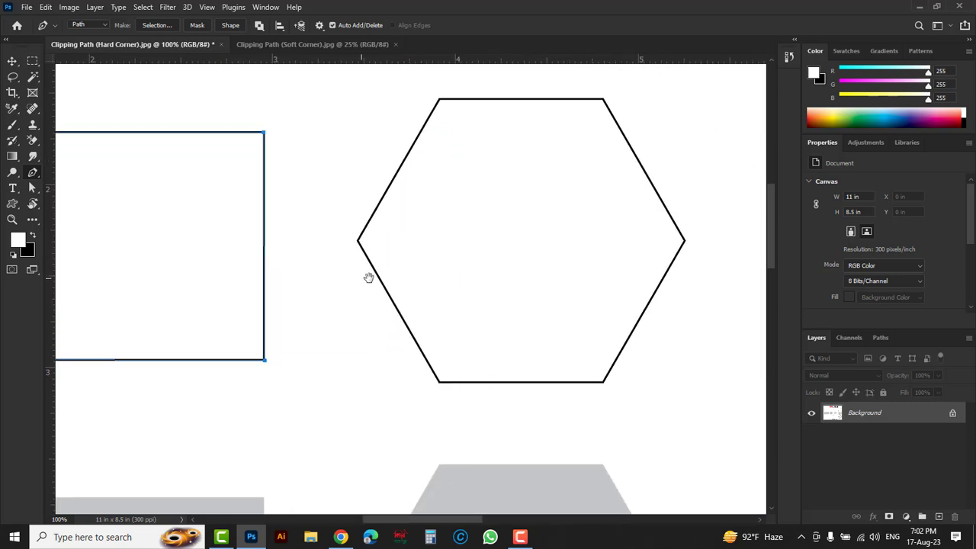
Collapse the side panels and trace a closed six-anchor path around the hexagon's vertices.
{"action": "left_click", "coordinate": [970, 40]}
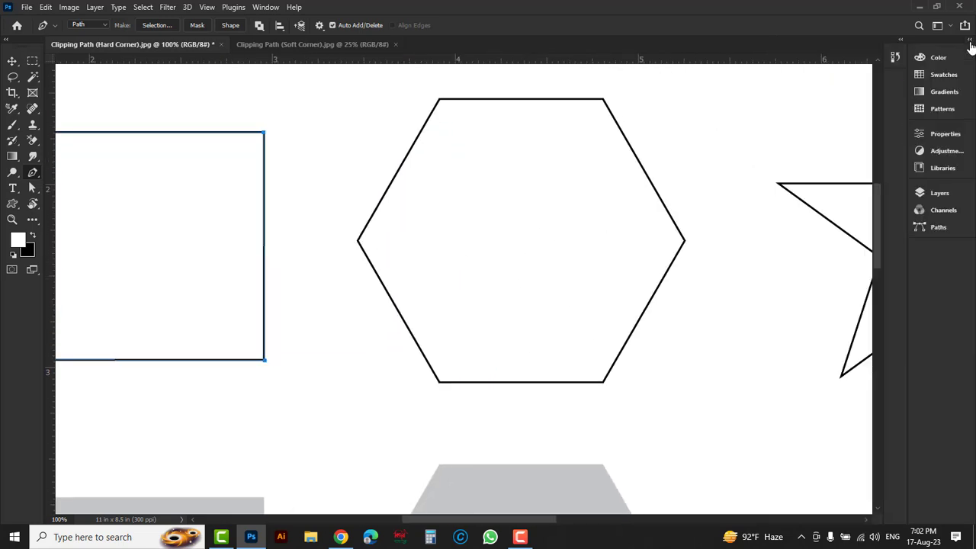
{"action": "left_click", "coordinate": [358, 241]}
{"action": "left_click", "coordinate": [440, 99]}
{"action": "left_click", "coordinate": [603, 100]}
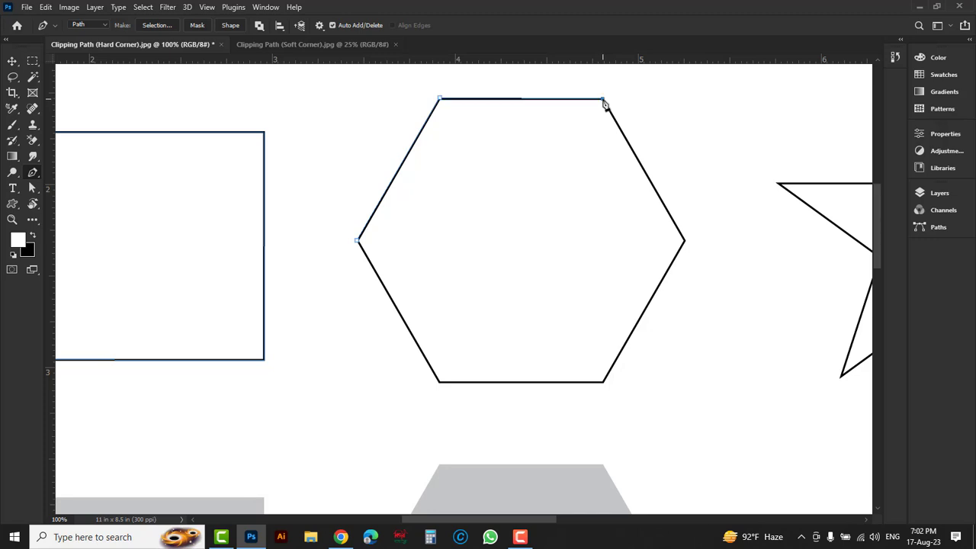
{"action": "left_click", "coordinate": [684, 241]}
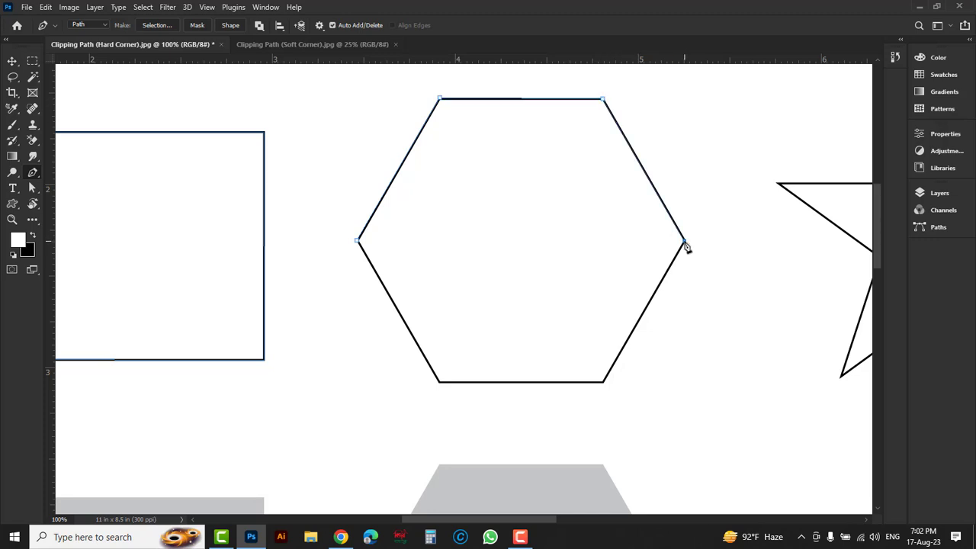
{"action": "left_click", "coordinate": [603, 383]}
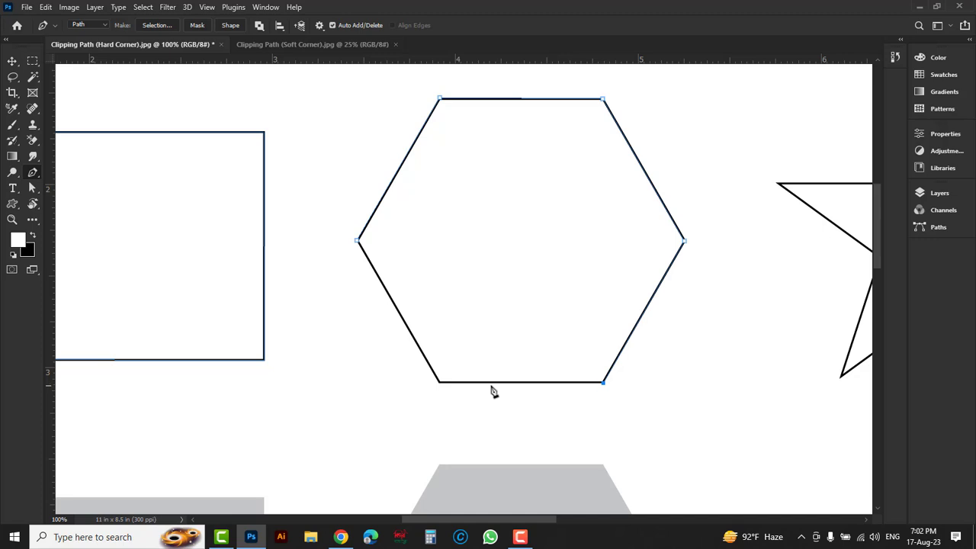
{"action": "left_click", "coordinate": [439, 382]}
{"action": "left_click", "coordinate": [357, 241]}
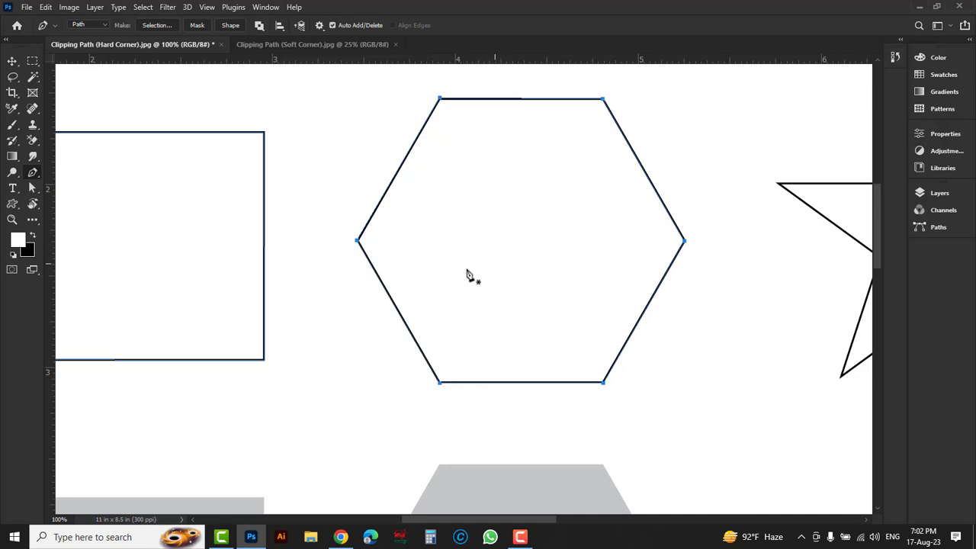
{"action": "left_click_drag", "start_coordinate": [797, 294], "coordinate": [362, 293]}
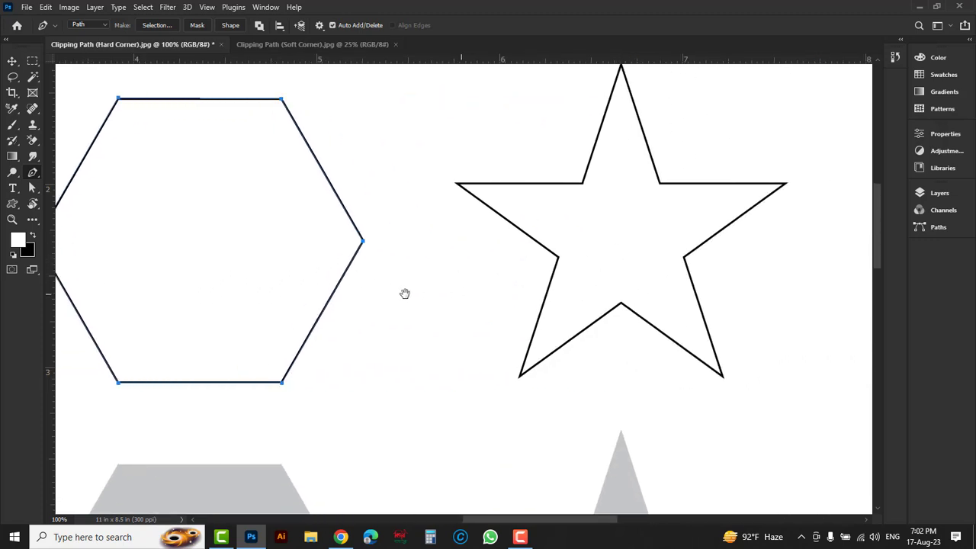
Start the star path at its left point and upper-left inner corner, undoing three stray anchors.
{"action": "scroll", "coordinate": [382, 246], "scroll_direction": "up", "scroll_amount": 2}
{"action": "scroll", "coordinate": [392, 273], "scroll_direction": "up", "scroll_amount": 2}
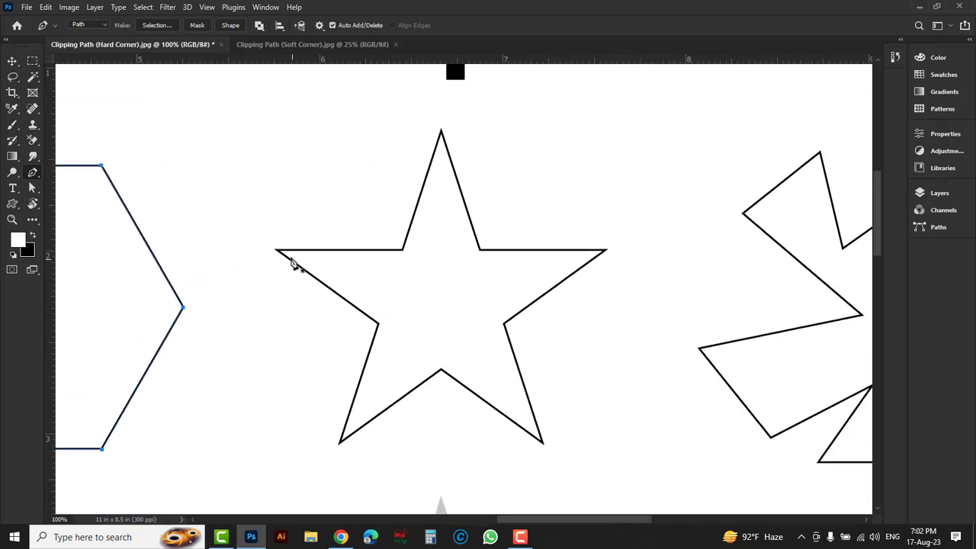
{"action": "left_click", "coordinate": [275, 250]}
{"action": "left_click", "coordinate": [403, 251]}
{"action": "left_click", "coordinate": [442, 125], "text": "shift"}
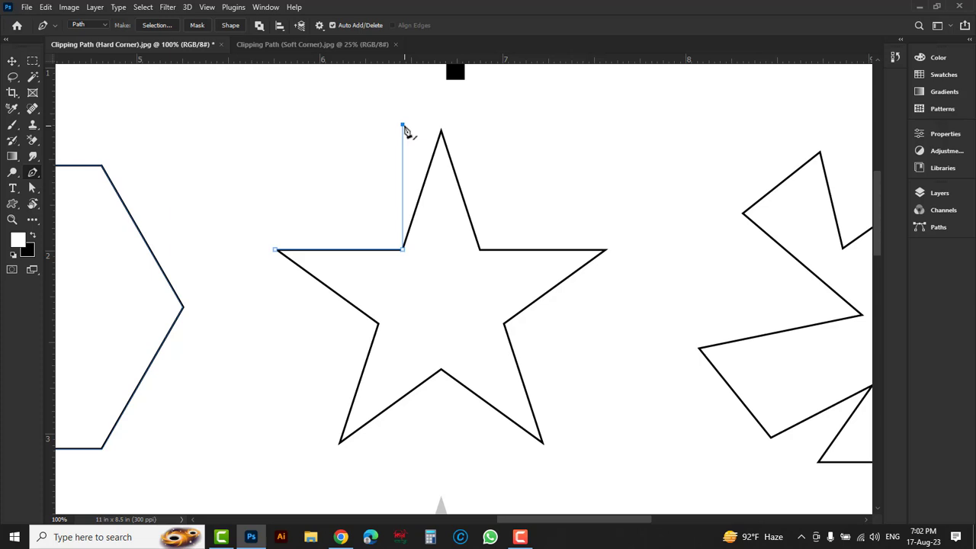
{"action": "left_click", "coordinate": [251, 129], "text": "shift"}
{"action": "left_click", "coordinate": [256, 260], "text": "shift"}
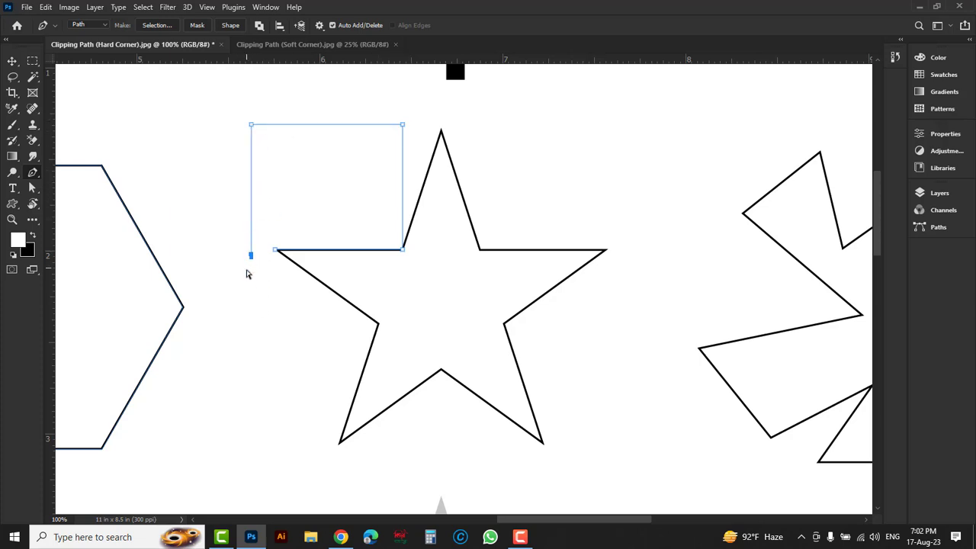
{"action": "key", "text": "ctrl+z"}
{"action": "key", "text": "ctrl+z"}
{"action": "key", "text": "ctrl+z"}
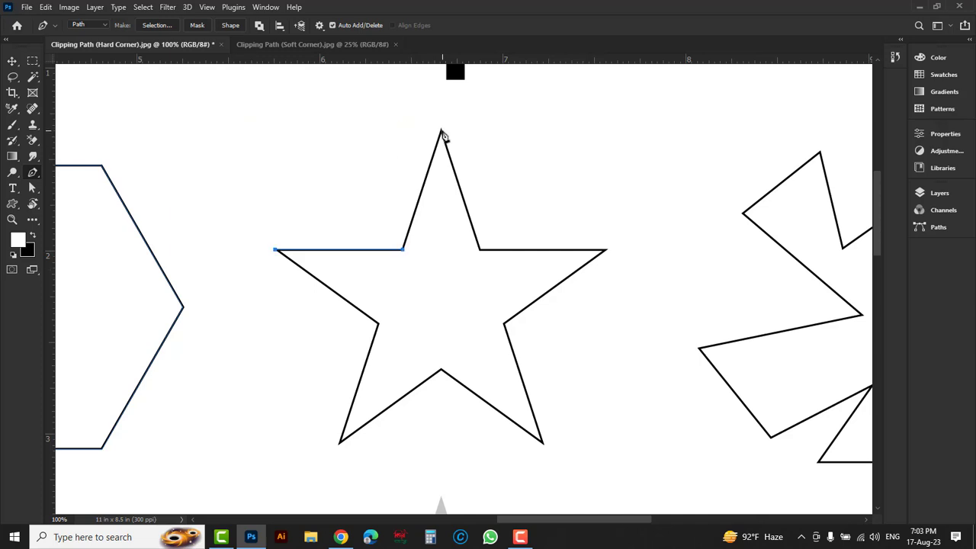
Continue the star path through its top, right and bottom points and inner corners.
{"action": "left_click", "coordinate": [441, 131]}
{"action": "left_click", "coordinate": [479, 250]}
{"action": "left_click", "coordinate": [606, 250]}
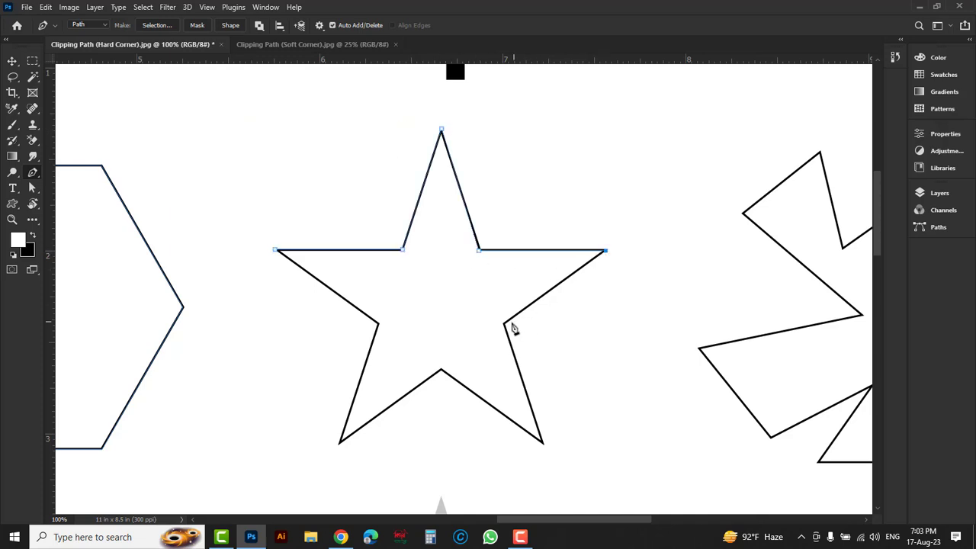
{"action": "left_click", "coordinate": [504, 324]}
{"action": "left_click", "coordinate": [542, 442]}
{"action": "left_click", "coordinate": [441, 371]}
{"action": "left_click", "coordinate": [340, 443]}
Close the star path at its left point after the lower-left inner corner.
{"action": "left_click", "coordinate": [378, 324]}
{"action": "left_click", "coordinate": [275, 250]}
{"action": "scroll", "coordinate": [617, 310], "scroll_direction": "right", "scroll_amount": 5}
Start the pinwheel path, anchoring its arm tips, top edge, right corners and inner corners.
{"action": "left_click", "coordinate": [286, 334]}
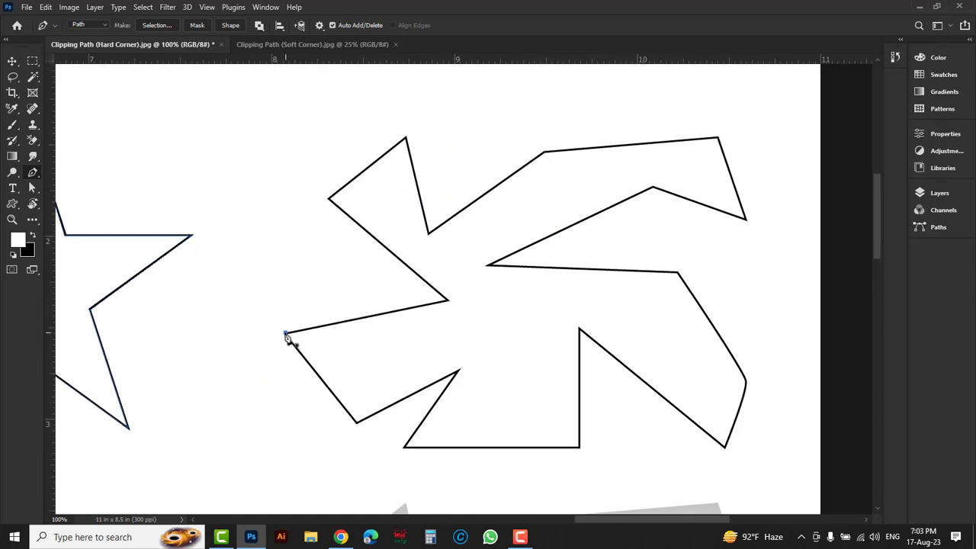
{"action": "left_click", "coordinate": [448, 300]}
{"action": "left_click", "coordinate": [329, 198]}
{"action": "left_click", "coordinate": [405, 138]}
{"action": "left_click", "coordinate": [428, 234]}
{"action": "left_click", "coordinate": [545, 152]}
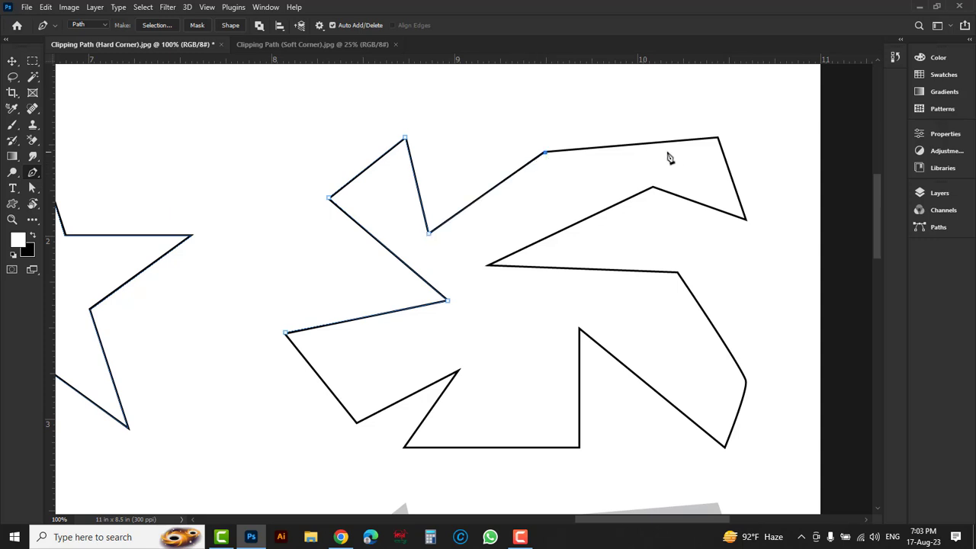
{"action": "left_click", "coordinate": [718, 138]}
{"action": "left_click", "coordinate": [746, 219]}
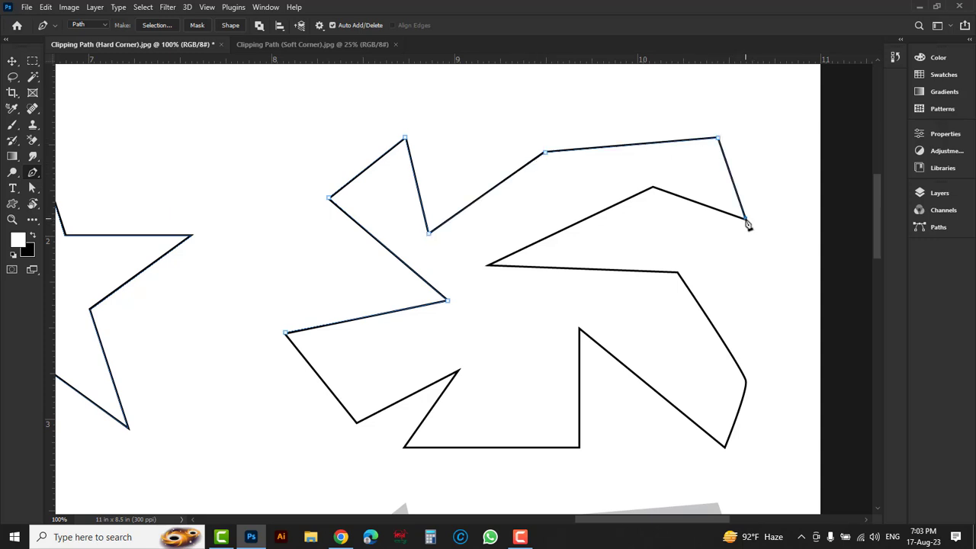
{"action": "left_click", "coordinate": [652, 186]}
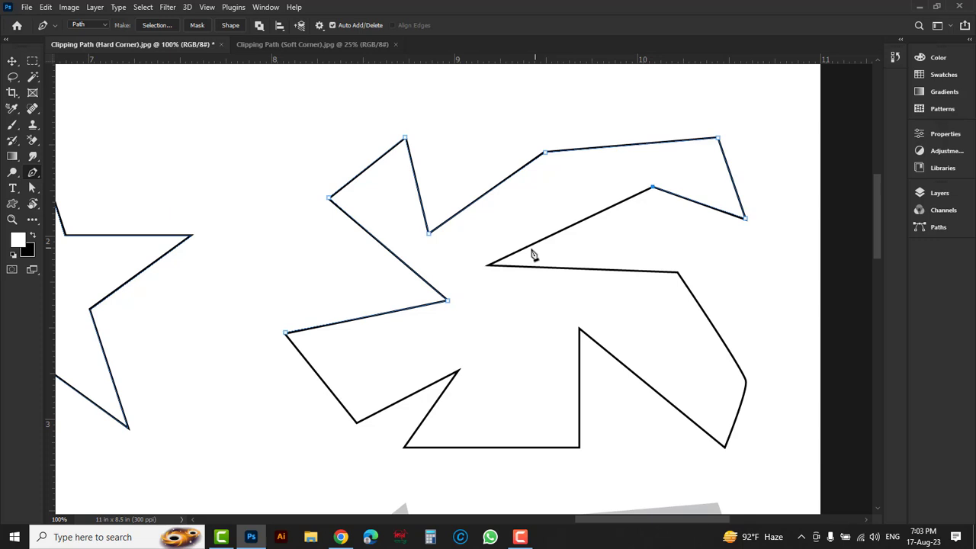
{"action": "left_click", "coordinate": [487, 265]}
{"action": "left_click", "coordinate": [677, 273]}
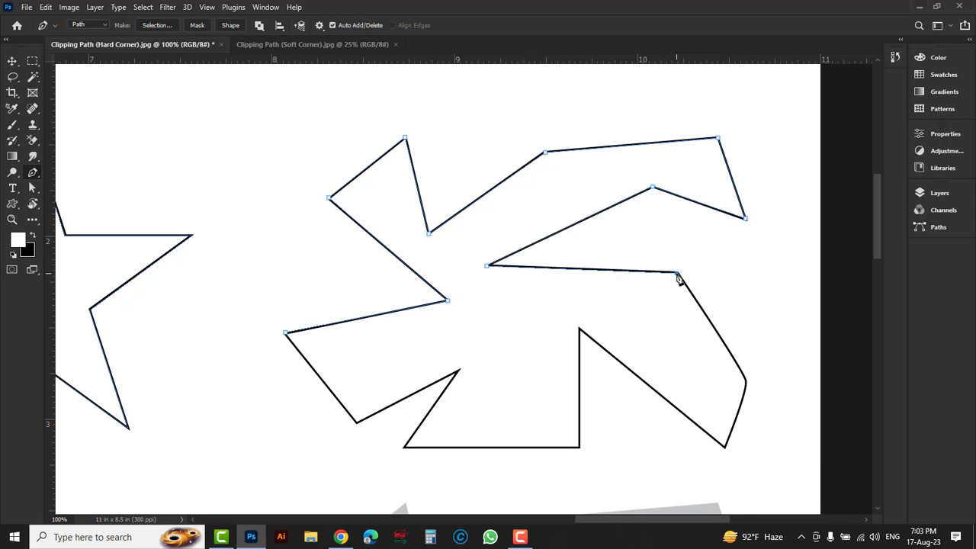
Finish the pinwheel outline along its curved edge and bottom corners, close it, and zoom out.
{"action": "left_click_drag", "start_coordinate": [730, 382], "coordinate": [719, 338]}
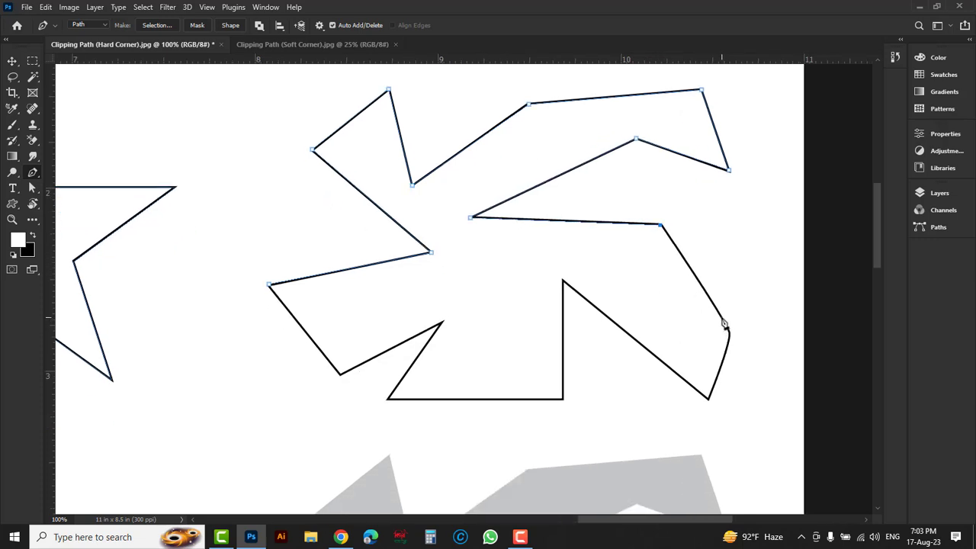
{"action": "left_click", "coordinate": [721, 318]}
{"action": "left_click_drag", "start_coordinate": [728, 346], "coordinate": [724, 365]}
{"action": "left_click", "coordinate": [709, 399]}
{"action": "left_click", "coordinate": [562, 281]}
{"action": "left_click", "coordinate": [563, 400]}
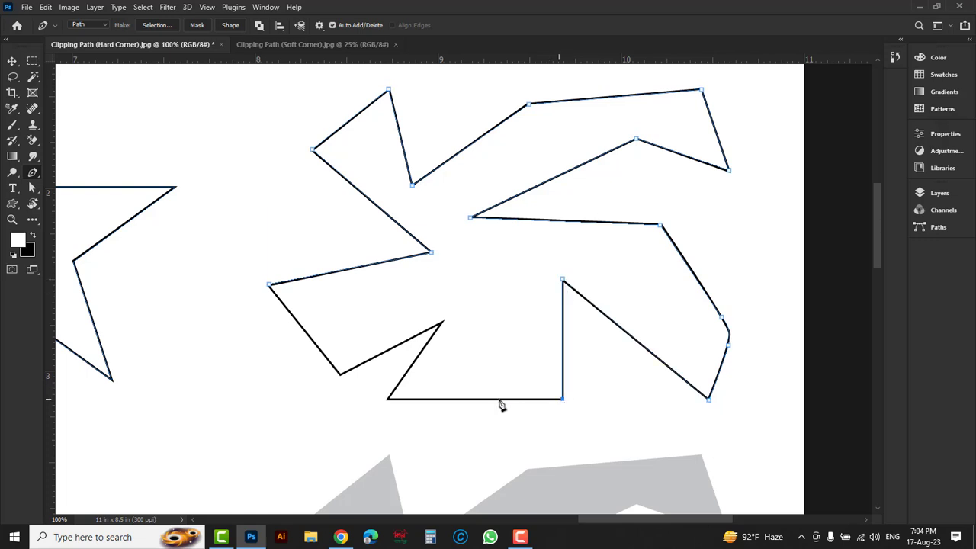
{"action": "left_click", "coordinate": [388, 399]}
{"action": "left_click", "coordinate": [442, 322]}
{"action": "left_click", "coordinate": [339, 374]}
{"action": "left_click", "coordinate": [269, 286]}
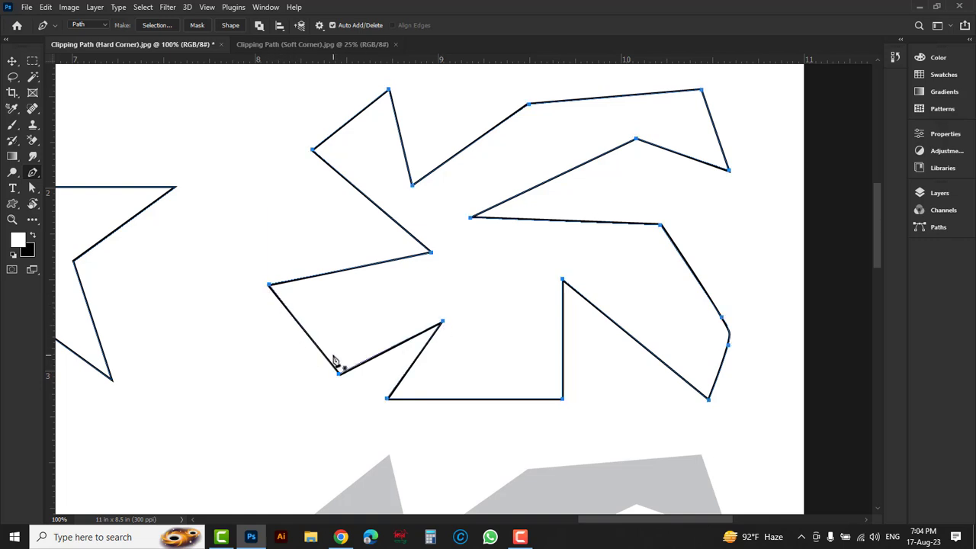
{"action": "left_click", "coordinate": [345, 360], "text": "ctrl+alt"}
{"action": "left_click", "coordinate": [347, 360], "text": "ctrl+alt"}
{"action": "left_click", "coordinate": [346, 360], "text": "ctrl+alt"}
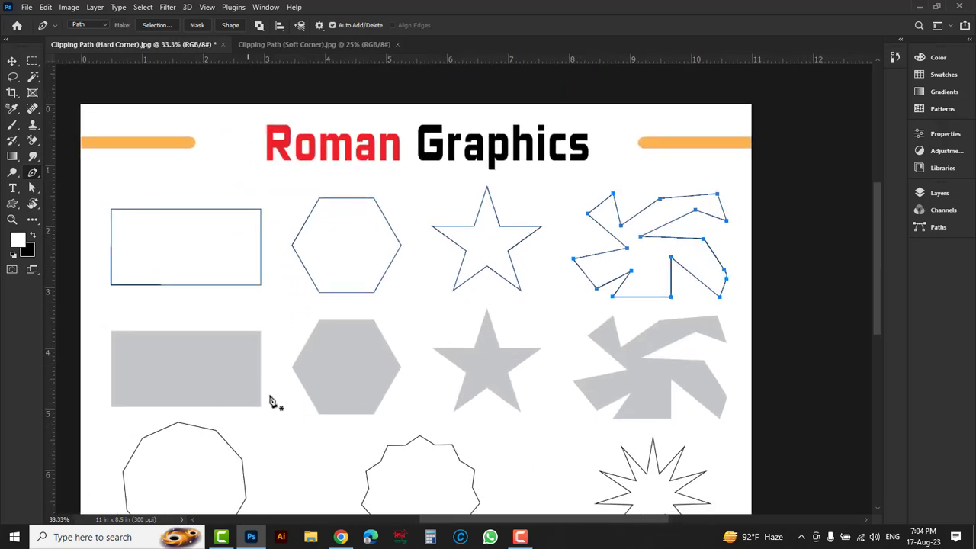
Zoom to 200% on the grey rectangle and bring its top-left corner into view.
{"action": "left_click", "coordinate": [198, 360], "text": "ctrl"}
{"action": "left_click", "coordinate": [197, 363], "text": "ctrl"}
{"action": "left_click", "coordinate": [200, 372], "text": "ctrl"}
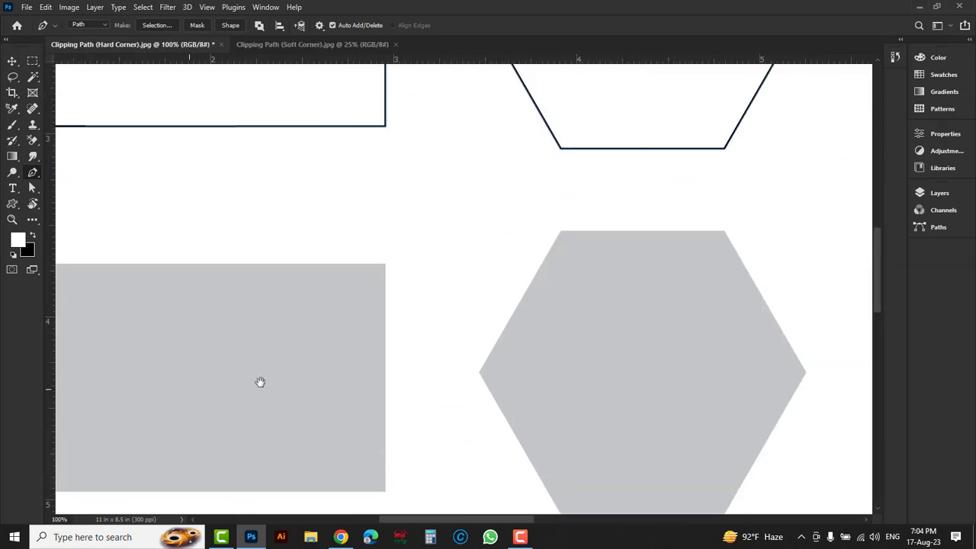
{"action": "left_click_drag", "start_coordinate": [260, 382], "coordinate": [529, 344]}
{"action": "left_click", "coordinate": [460, 338], "text": "ctrl"}
{"action": "left_click_drag", "start_coordinate": [283, 401], "coordinate": [397, 288]}
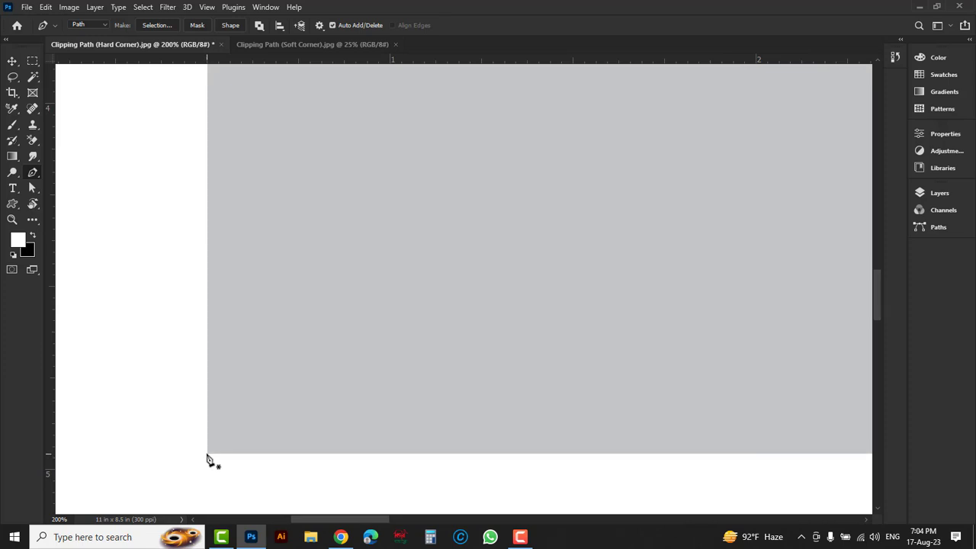
{"action": "left_click_drag", "start_coordinate": [239, 279], "coordinate": [244, 472]}
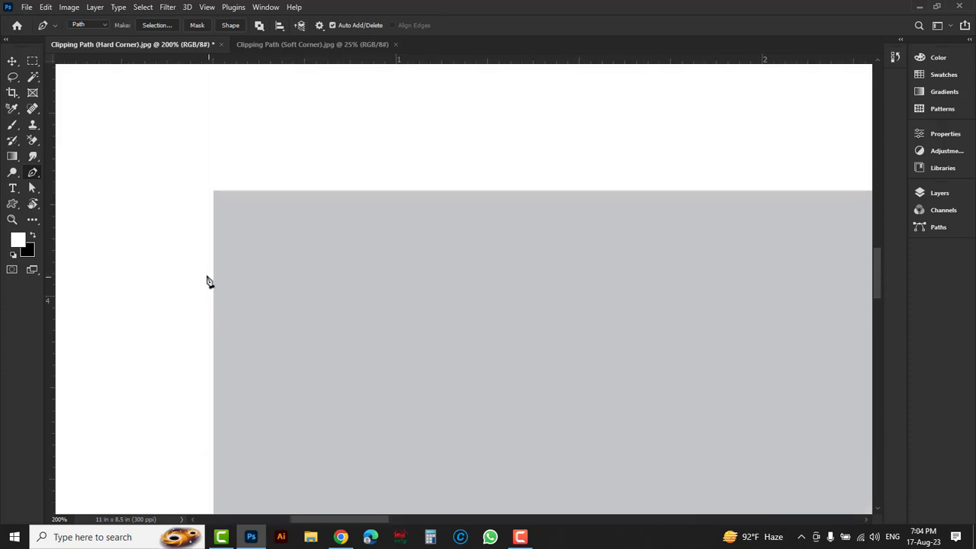
Run a path along the grey rectangle's top, right and bottom-right corners.
{"action": "left_click", "coordinate": [214, 191]}
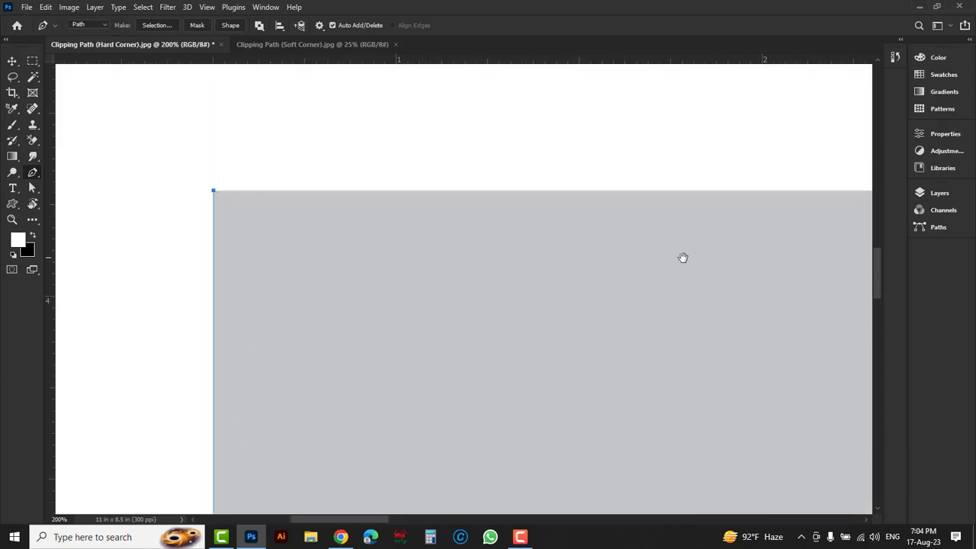
{"action": "left_click_drag", "start_coordinate": [453, 258], "coordinate": [335, 257]}
{"action": "scroll", "coordinate": [339, 258], "scroll_direction": "right", "scroll_amount": 5}
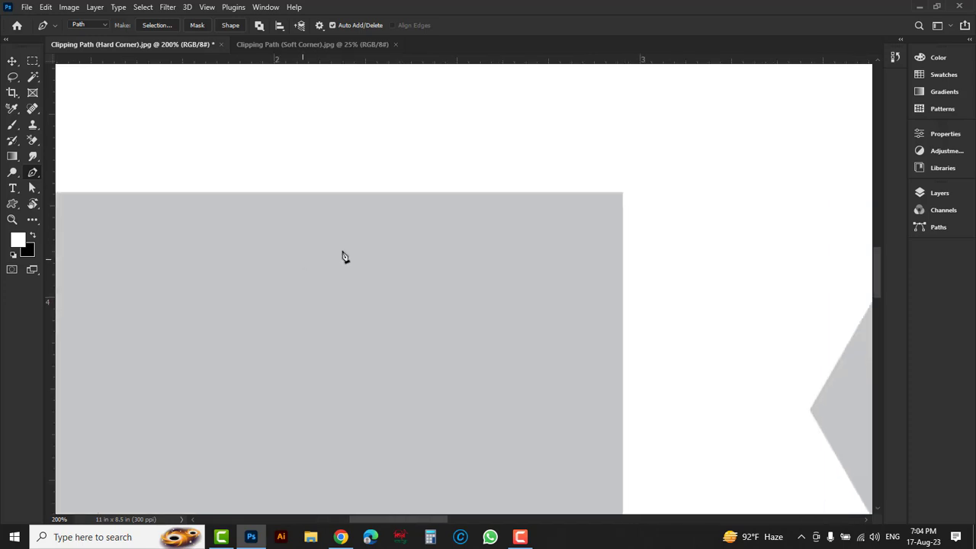
{"action": "left_click", "coordinate": [622, 193]}
{"action": "scroll", "coordinate": [610, 381], "scroll_direction": "down", "scroll_amount": 2}
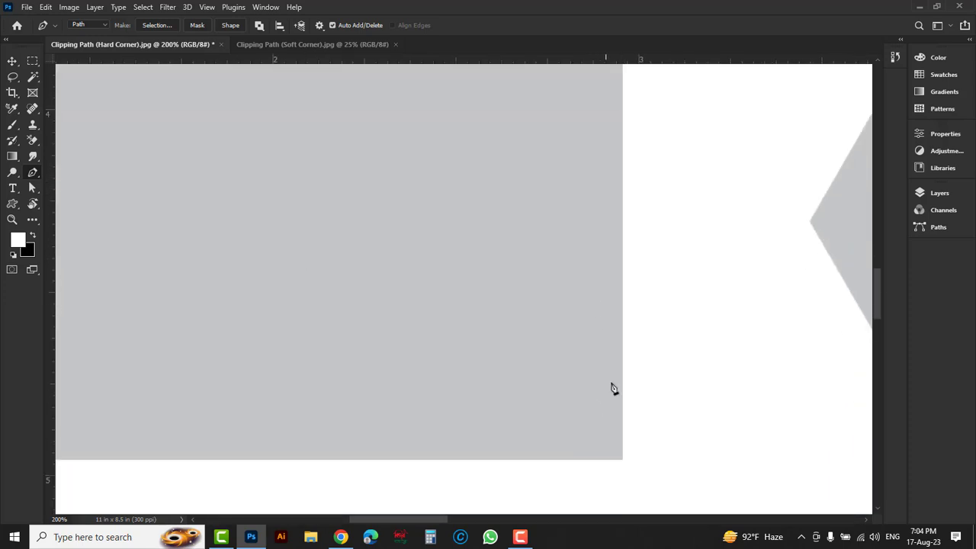
{"action": "left_click", "coordinate": [623, 460]}
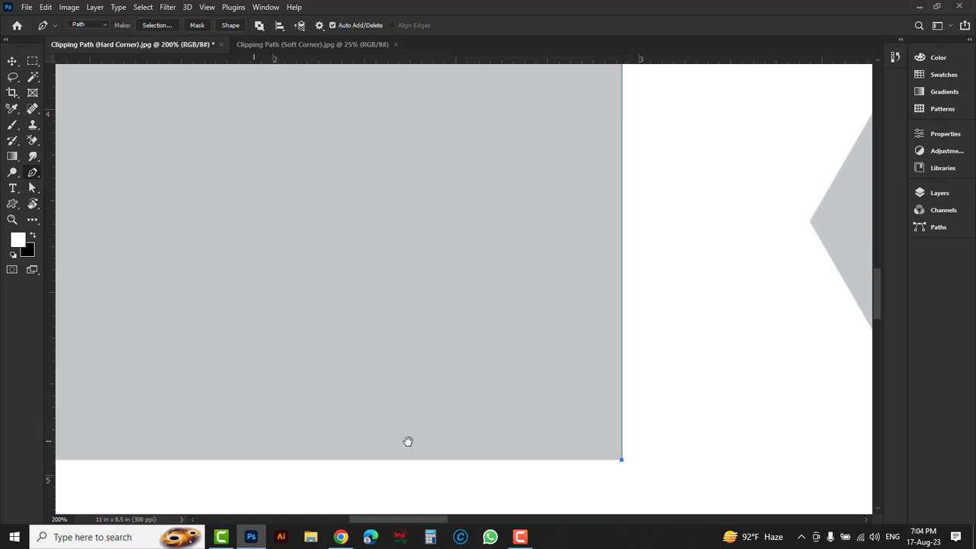
{"action": "scroll", "coordinate": [404, 443], "scroll_direction": "left", "scroll_amount": 4}
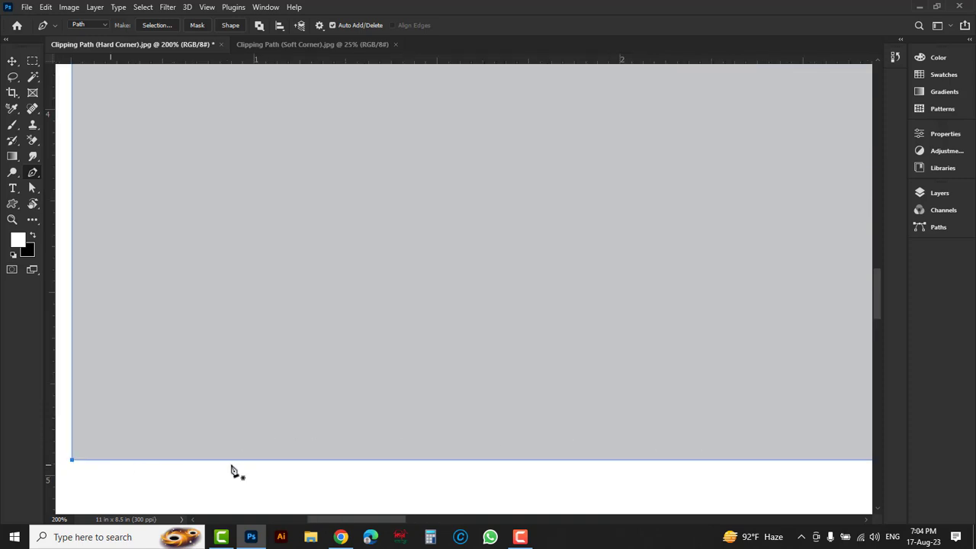
{"action": "left_click_drag", "start_coordinate": [697, 409], "coordinate": [287, 405]}
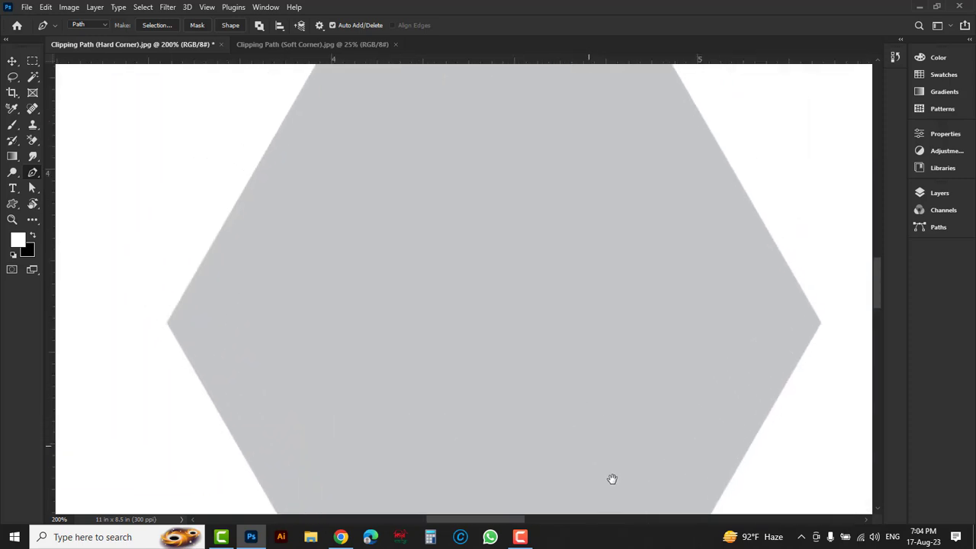
Anchor the grey hexagon's left, top and right vertices, undoing one misplaced anchor.
{"action": "left_click_drag", "start_coordinate": [326, 296], "coordinate": [356, 370]}
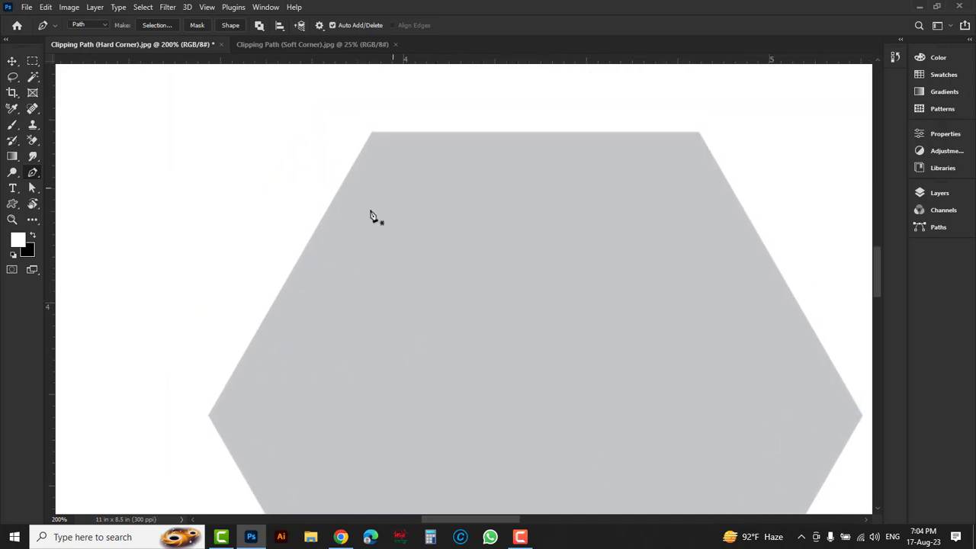
{"action": "left_click", "coordinate": [209, 415]}
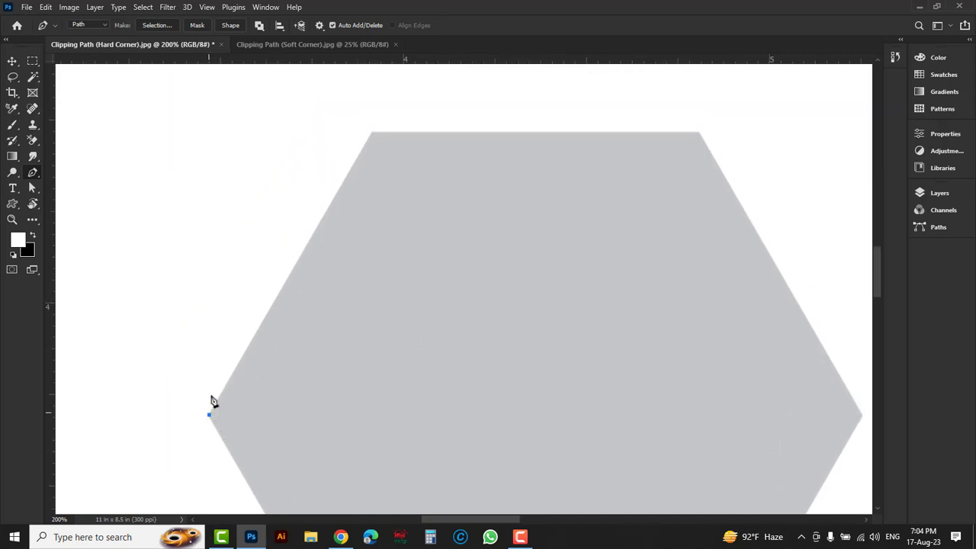
{"action": "left_click", "coordinate": [373, 137], "text": "shift"}
{"action": "key", "text": "ctrl+z"}
{"action": "left_click", "coordinate": [372, 135]}
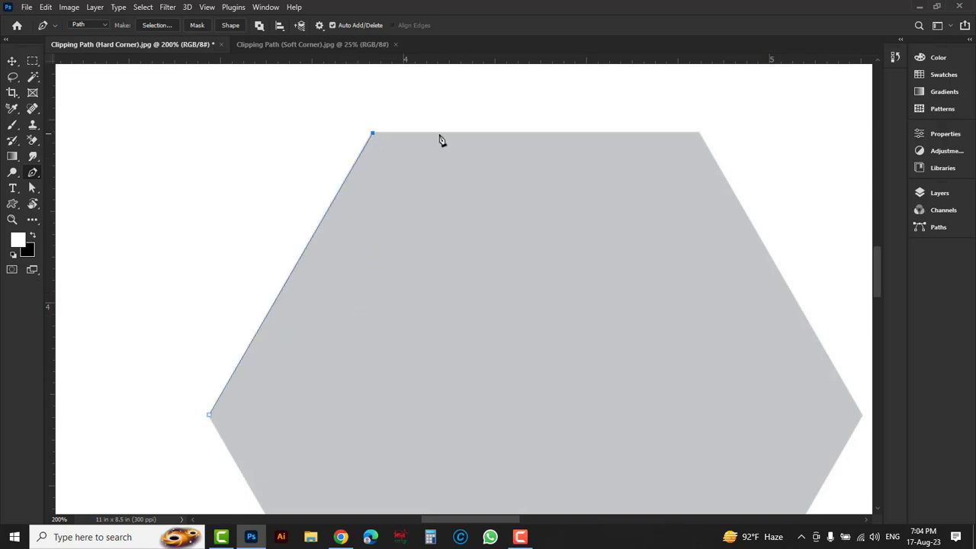
{"action": "left_click", "coordinate": [699, 135]}
{"action": "scroll", "coordinate": [763, 292], "scroll_direction": "down", "scroll_amount": 2}
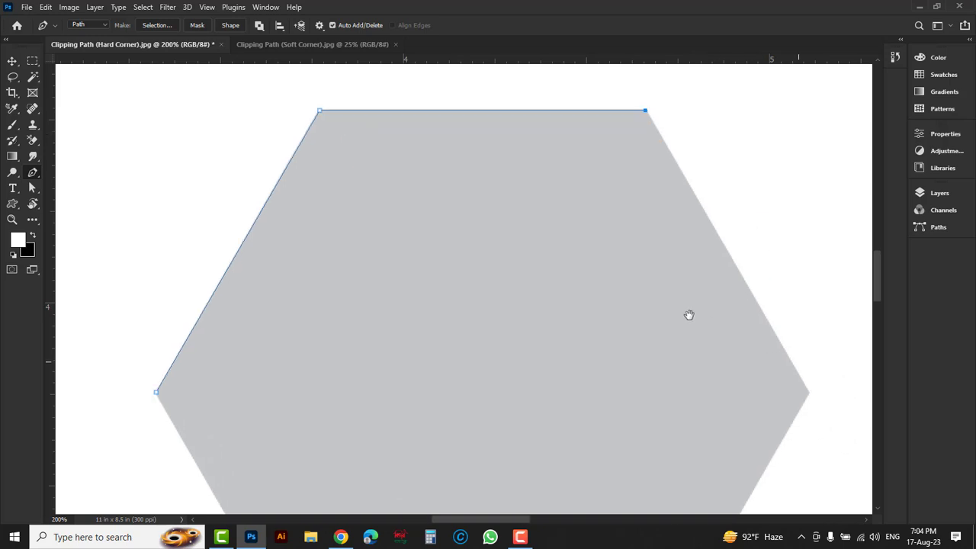
{"action": "scroll", "coordinate": [689, 313], "scroll_direction": "right", "scroll_amount": 3}
{"action": "left_click", "coordinate": [754, 372]}
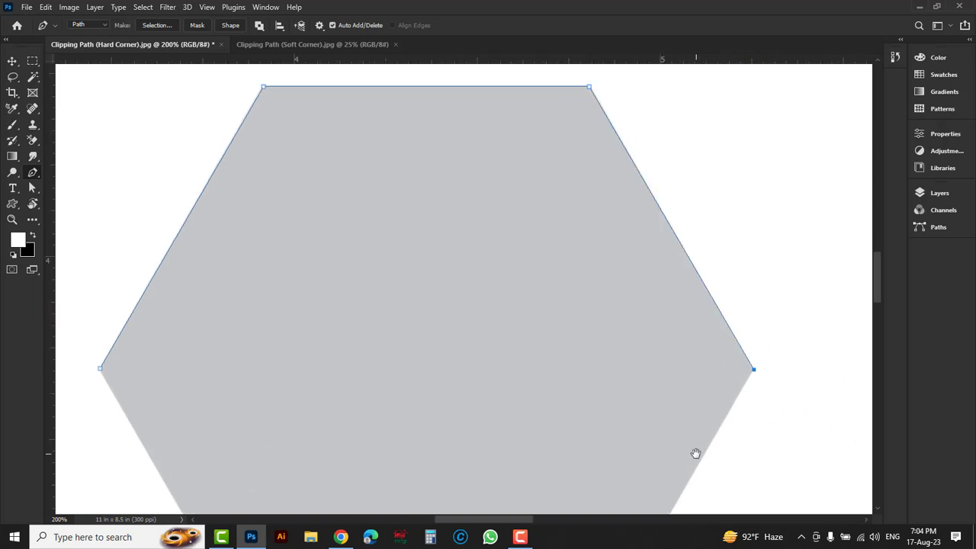
Add the hexagon's bottom vertices, close the path, and zoom out to 25%.
{"action": "left_click_drag", "start_coordinate": [694, 450], "coordinate": [745, 283]}
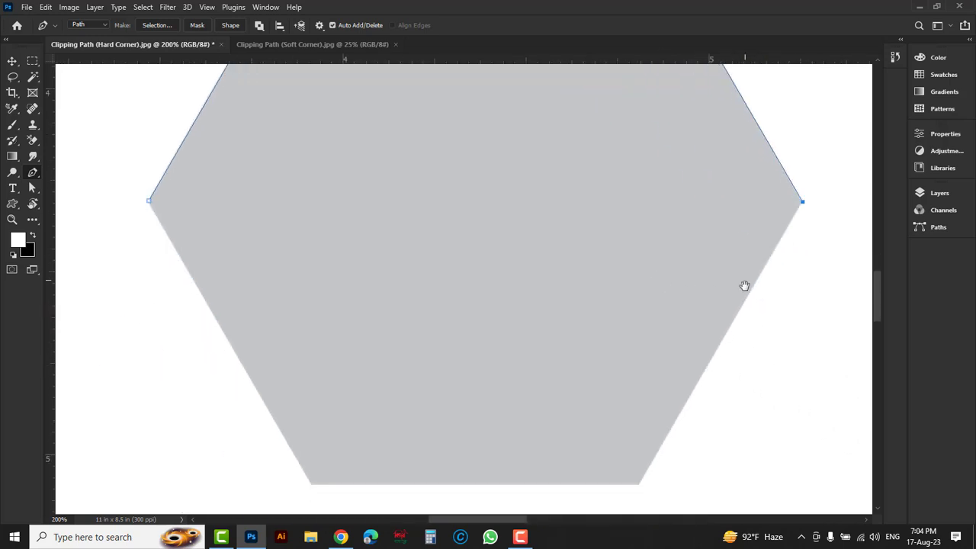
{"action": "left_click", "coordinate": [638, 486]}
{"action": "left_click", "coordinate": [312, 486]}
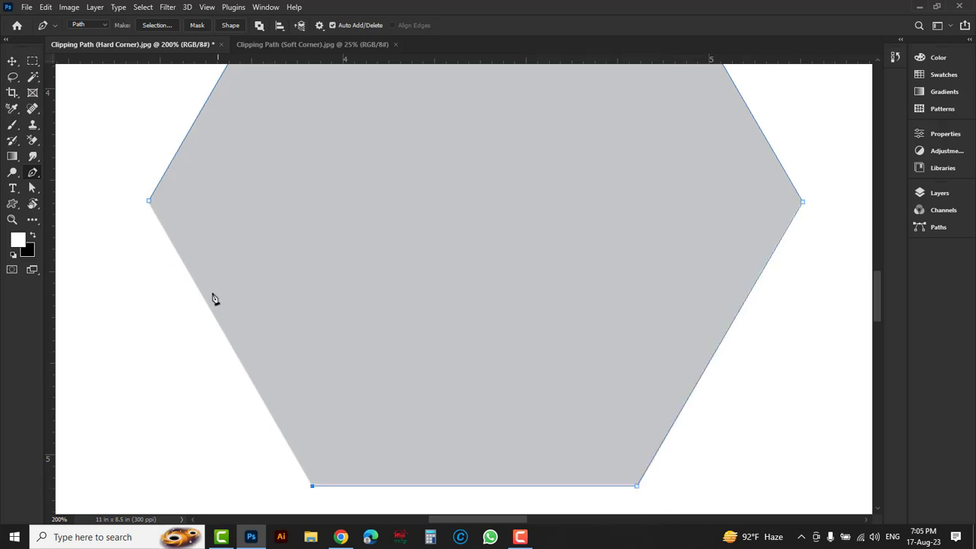
{"action": "left_click", "coordinate": [150, 203]}
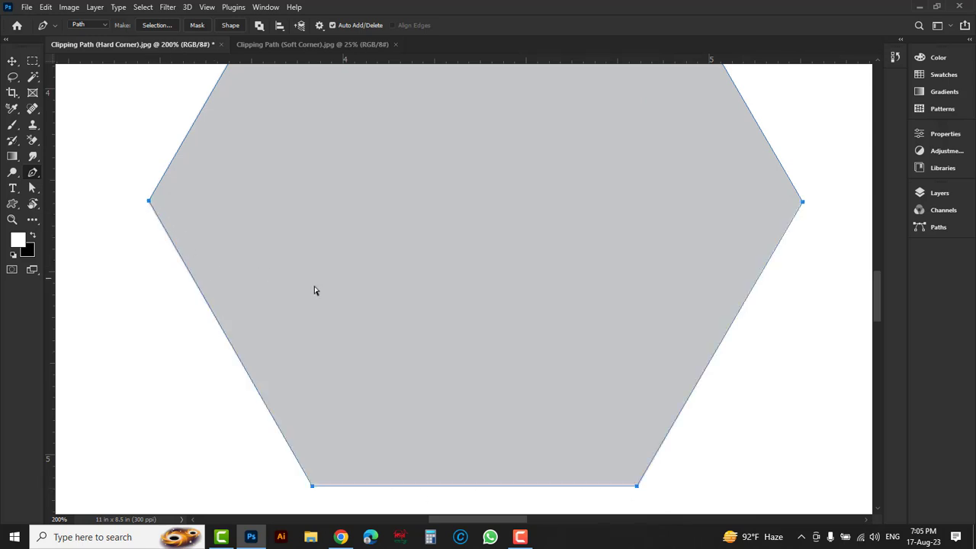
{"action": "left_click", "coordinate": [363, 303], "text": "ctrl+alt"}
{"action": "left_click", "coordinate": [363, 303], "text": "ctrl+alt"}
{"action": "left_click", "coordinate": [363, 303], "text": "ctrl+alt"}
{"action": "left_click", "coordinate": [363, 304], "text": "ctrl+alt"}
{"action": "left_click", "coordinate": [363, 303], "text": "ctrl+alt"}
{"action": "left_click", "coordinate": [363, 303], "text": "ctrl+alt"}
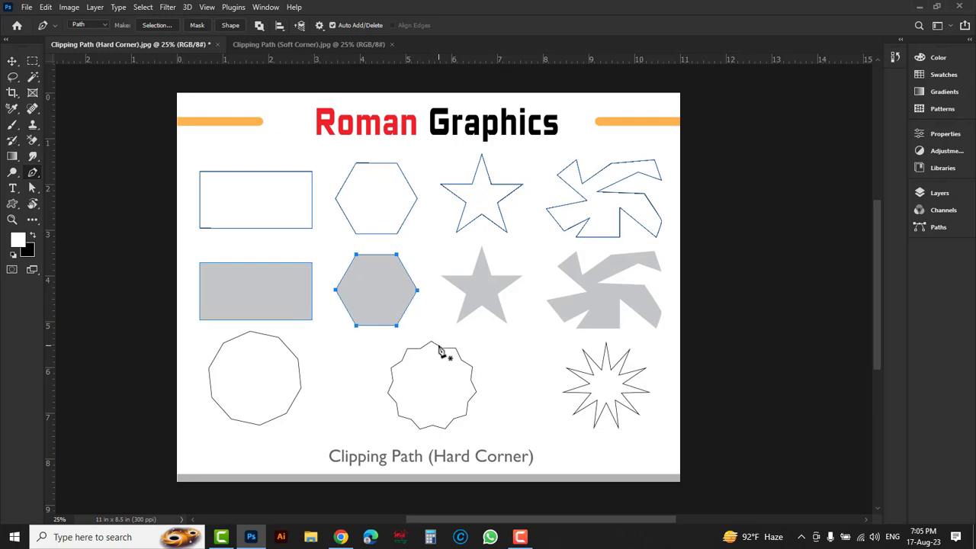
In the Paths panel, save the Work Path as Path 1.
{"action": "left_click", "coordinate": [938, 195]}
{"action": "left_click", "coordinate": [842, 189]}
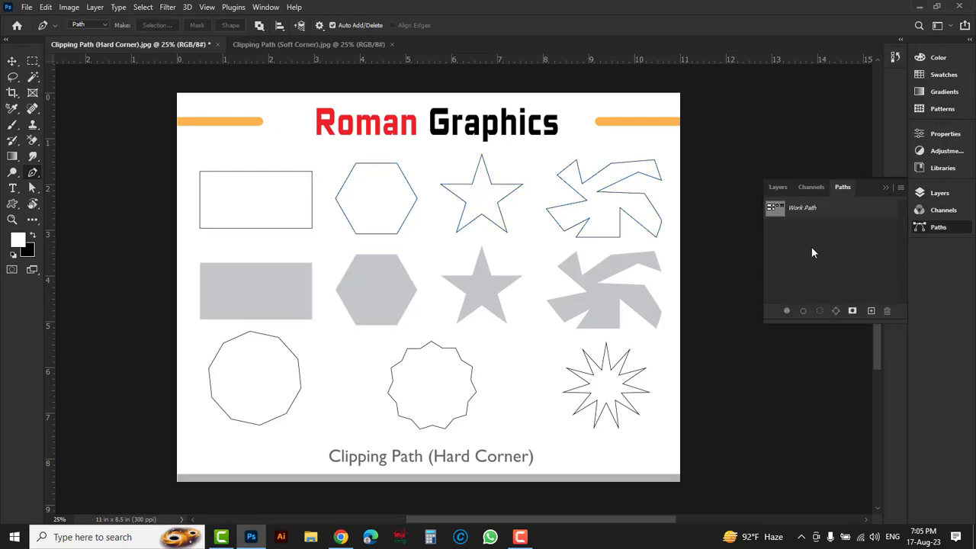
{"action": "double_click", "coordinate": [803, 210]}
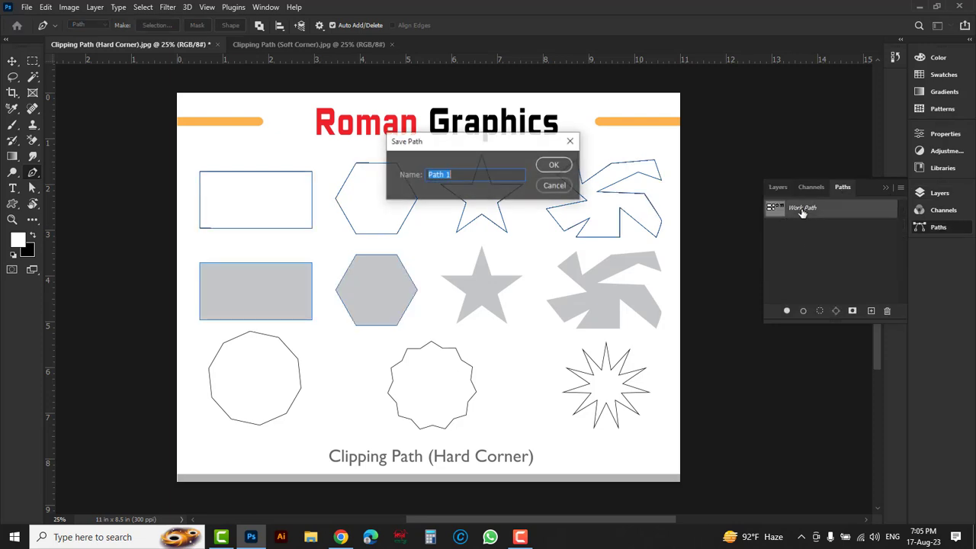
{"action": "left_click", "coordinate": [555, 165]}
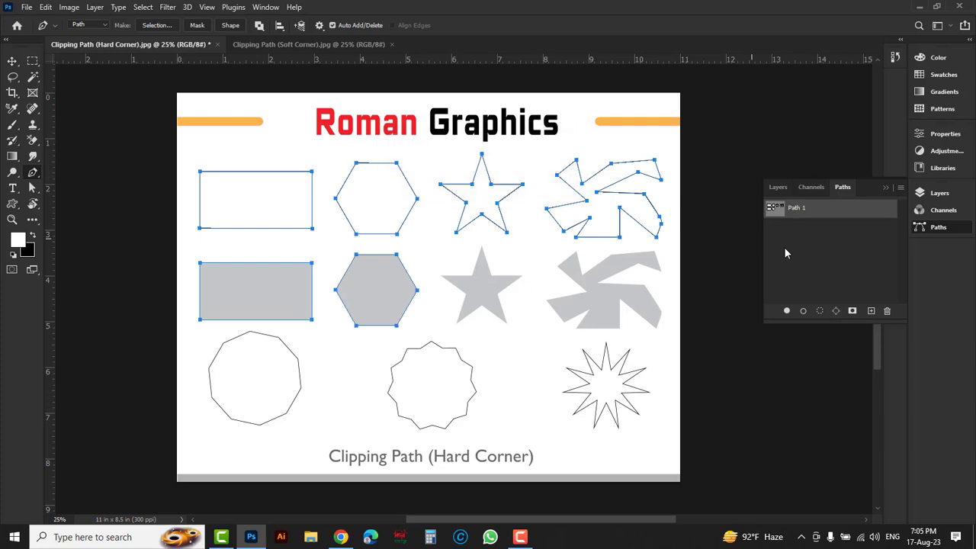
Create Path 2 tracing the top-left rectangle's four corners, then add an empty Path 3.
{"action": "left_click", "coordinate": [872, 311]}
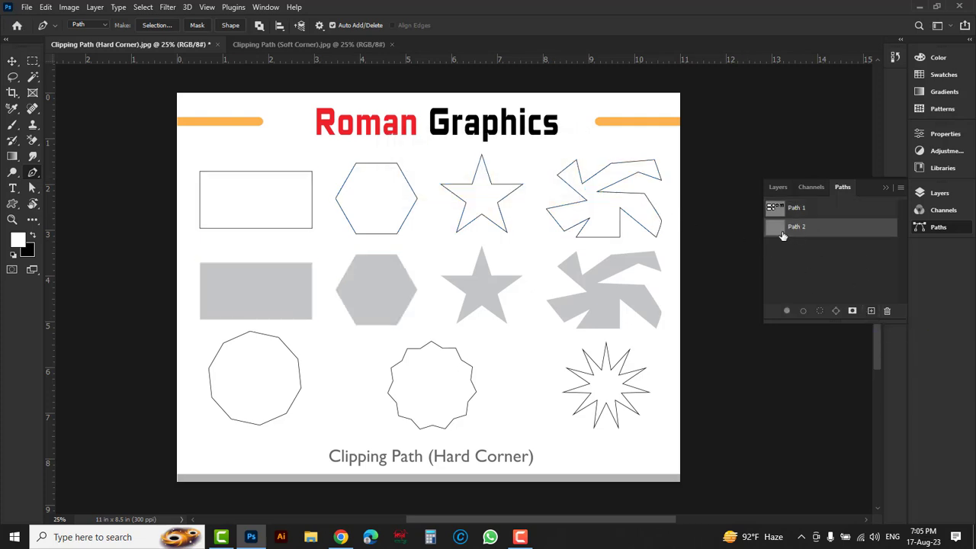
{"action": "left_click", "coordinate": [199, 226]}
{"action": "left_click", "coordinate": [198, 172]}
{"action": "left_click", "coordinate": [311, 171]}
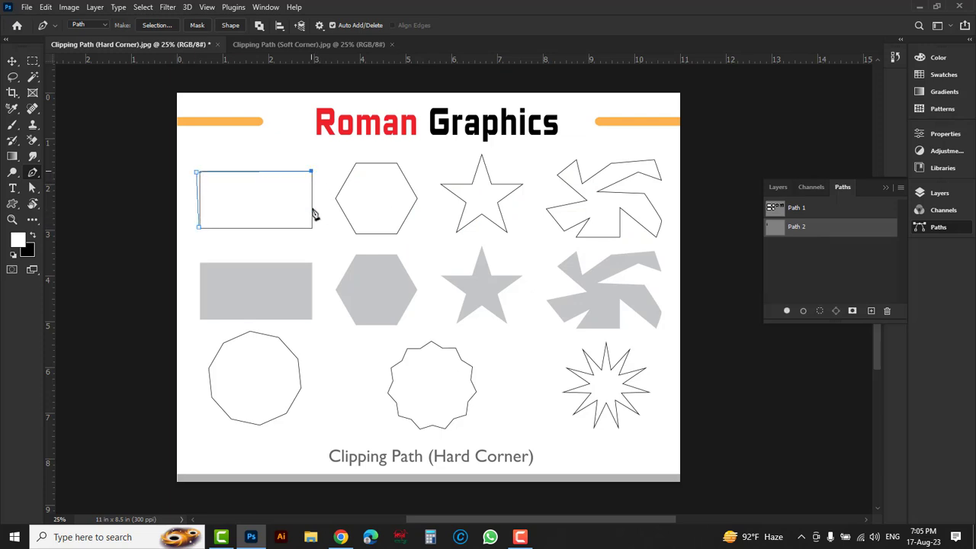
{"action": "left_click", "coordinate": [310, 226]}
{"action": "left_click", "coordinate": [199, 226]}
{"action": "left_click", "coordinate": [871, 312]}
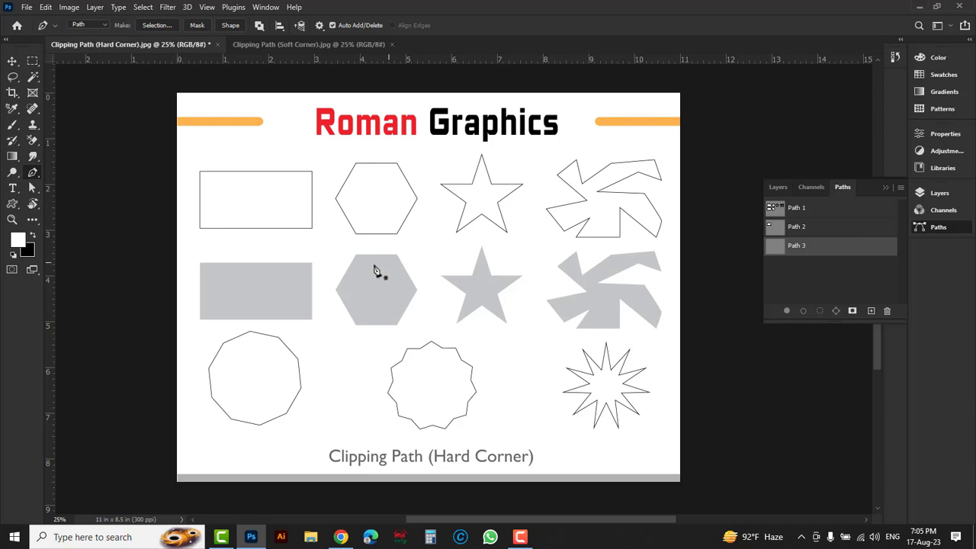
In the Soft Corner document, show Path 1 and marquee-select the rectangle, hexagon and star anchors.
{"action": "left_click", "coordinate": [286, 44]}
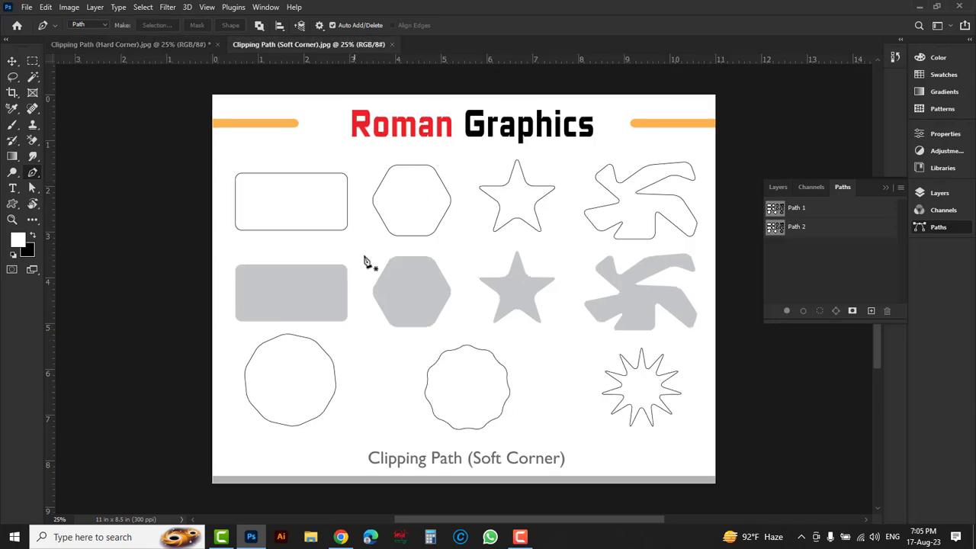
{"action": "left_click", "coordinate": [839, 214]}
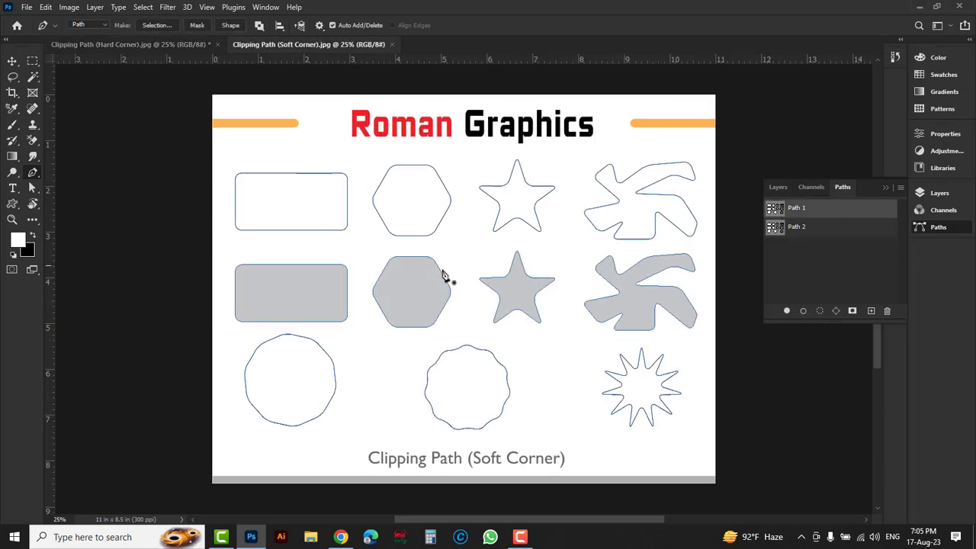
{"action": "left_click", "coordinate": [286, 193], "text": "ctrl+space"}
{"action": "left_click", "coordinate": [252, 210], "text": "ctrl+space"}
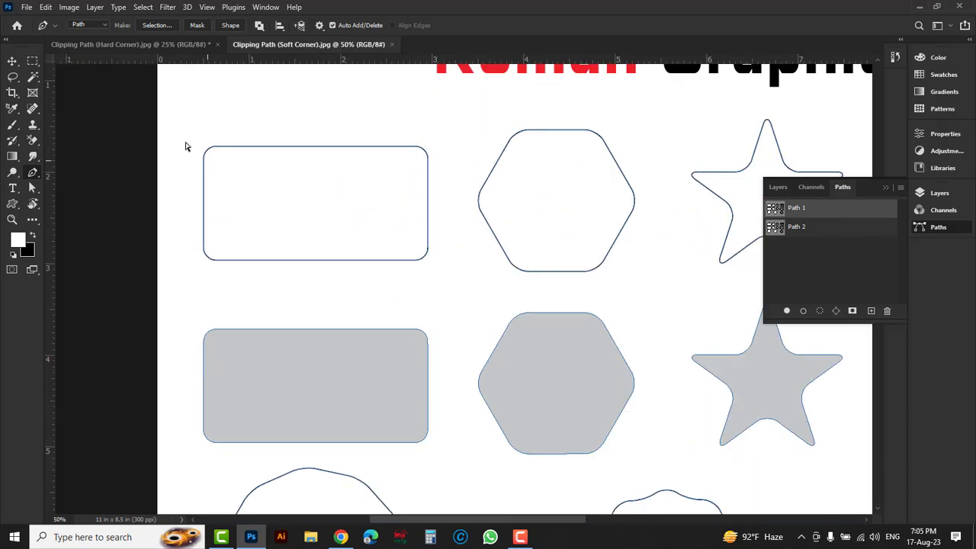
{"action": "left_click_drag", "start_coordinate": [180, 135], "coordinate": [461, 313]}
{"action": "left_click_drag", "start_coordinate": [460, 113], "coordinate": [665, 309]}
{"action": "left_click_drag", "start_coordinate": [561, 273], "coordinate": [396, 278]}
{"action": "mouse_move", "coordinate": [504, 119]}
{"action": "left_mouse_down"}
{"action": "mouse_move", "coordinate": [690, 305]}
{"action": "mouse_move", "coordinate": [506, 277]}
{"action": "left_mouse_up"}
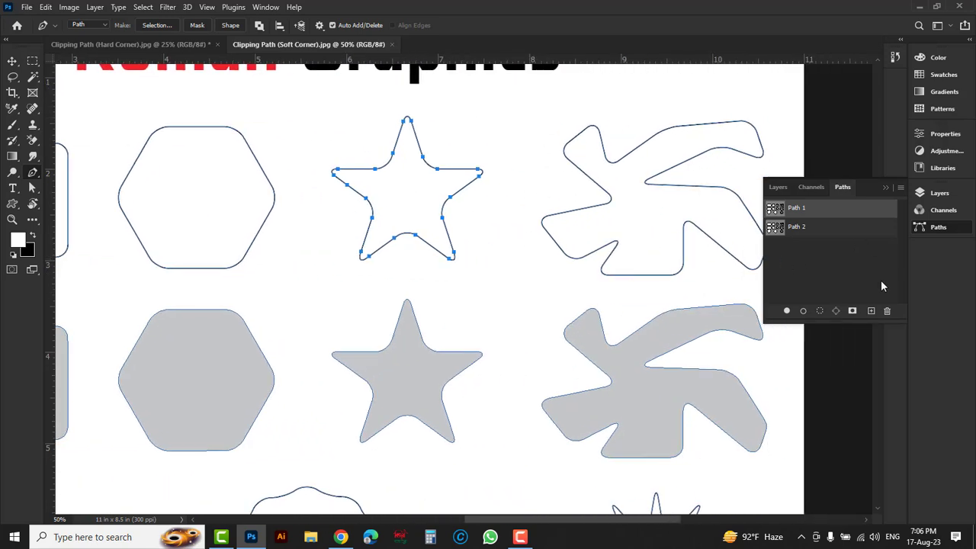
Delete Path 1 and Path 2, confirming each deletion.
{"action": "left_click", "coordinate": [887, 312]}
{"action": "left_click", "coordinate": [434, 204]}
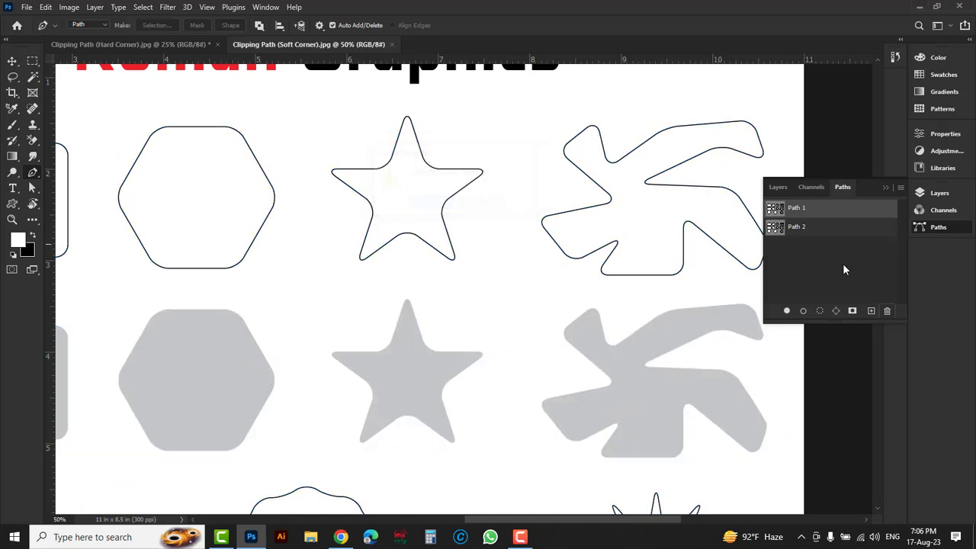
{"action": "left_click", "coordinate": [887, 311]}
{"action": "left_click", "coordinate": [434, 204]}
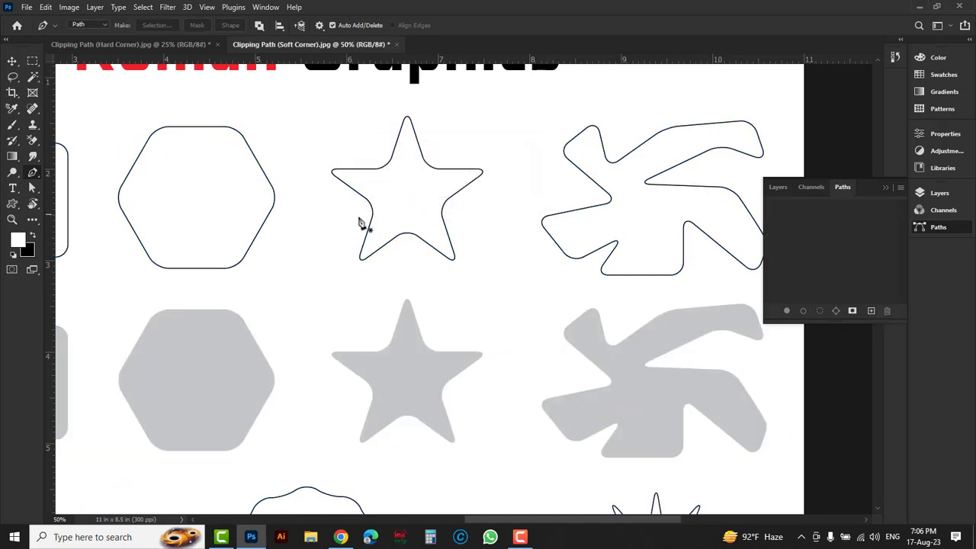
{"action": "left_click_drag", "start_coordinate": [423, 259], "coordinate": [532, 274]}
Zoom in and trace the rectangle's left edge and rounded top-left corner with the Pen tool.
{"action": "left_click", "coordinate": [313, 263]}
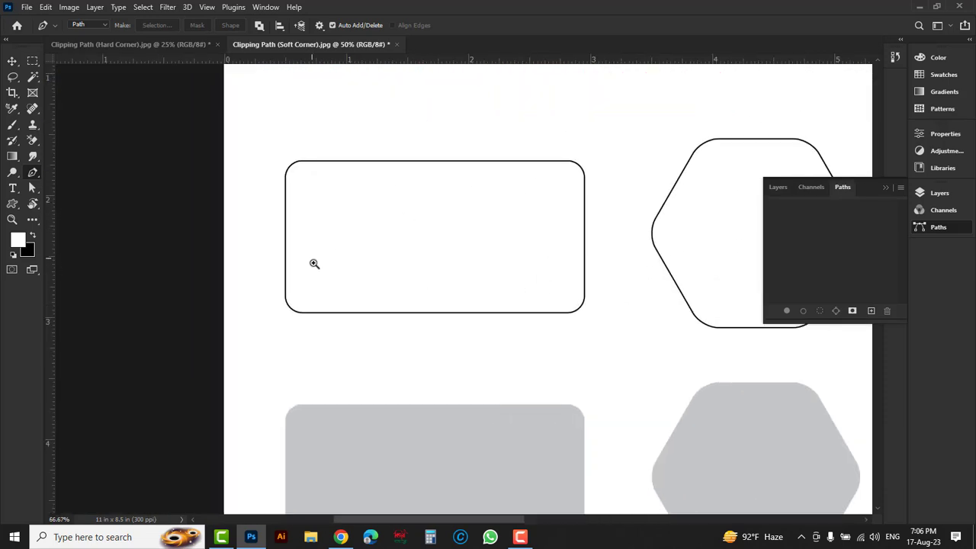
{"action": "left_click", "coordinate": [315, 263]}
{"action": "left_click", "coordinate": [320, 253]}
{"action": "left_click_drag", "start_coordinate": [338, 264], "coordinate": [337, 364]}
{"action": "scroll", "coordinate": [338, 356], "scroll_direction": "down", "scroll_amount": 1}
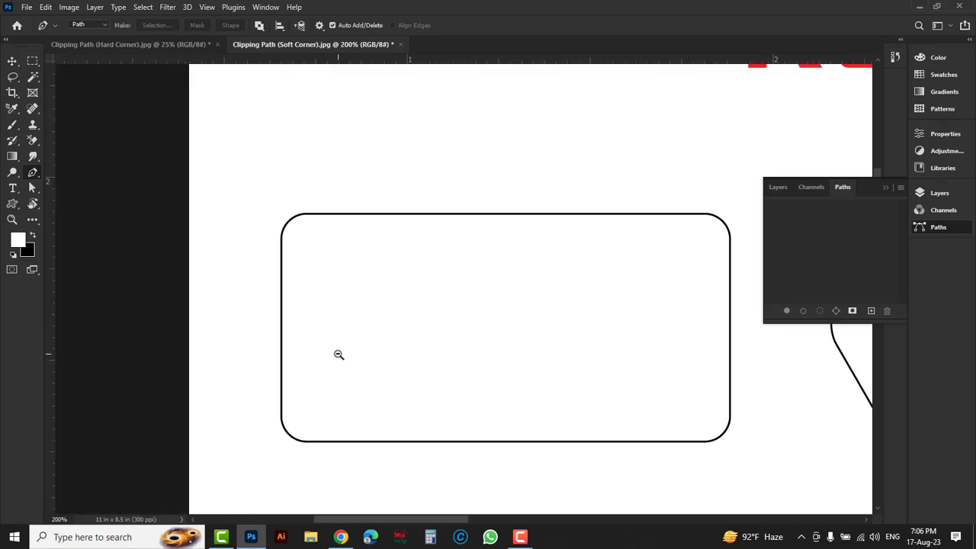
{"action": "left_click", "coordinate": [281, 414]}
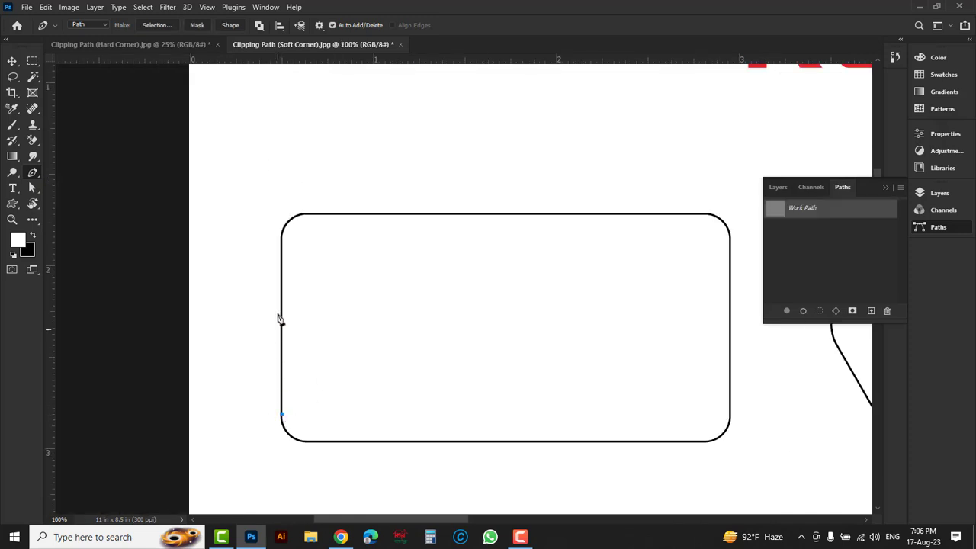
{"action": "left_click", "coordinate": [281, 244]}
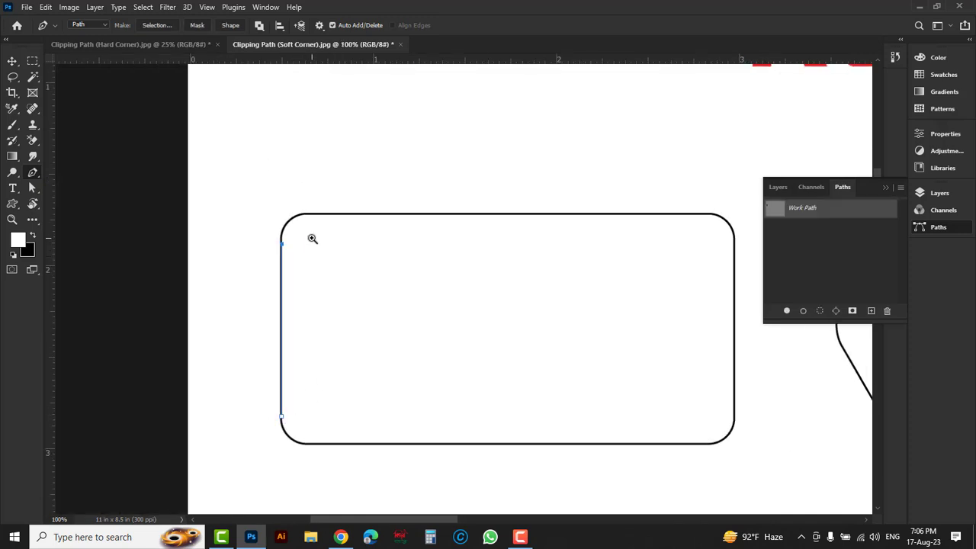
{"action": "scroll", "coordinate": [311, 239], "scroll_direction": "up", "scroll_amount": 1}
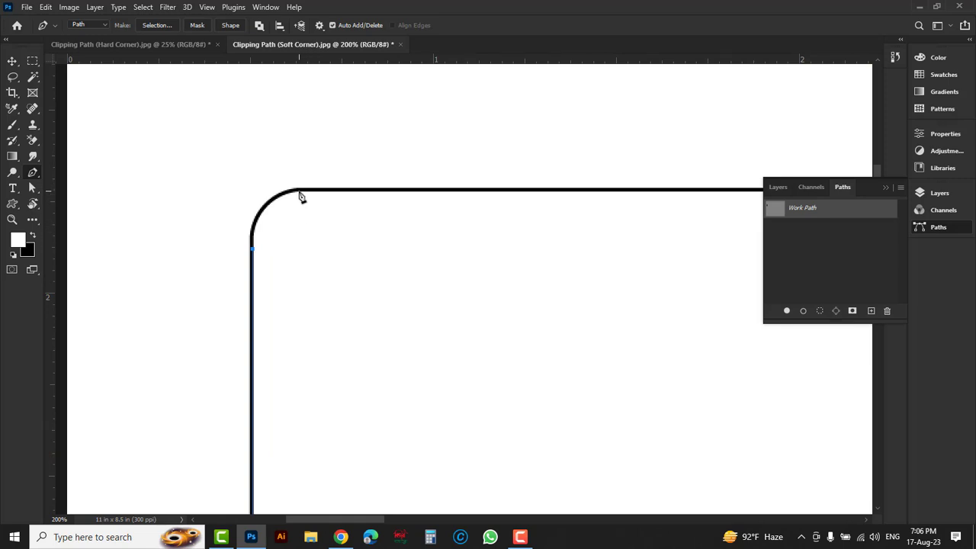
{"action": "left_click_drag", "start_coordinate": [298, 190], "coordinate": [351, 181]}
{"action": "mouse_move", "coordinate": [351, 182]}
{"action": "left_mouse_down"}
{"action": "mouse_move", "coordinate": [277, 146]}
{"action": "mouse_move", "coordinate": [375, 186]}
{"action": "left_mouse_up"}
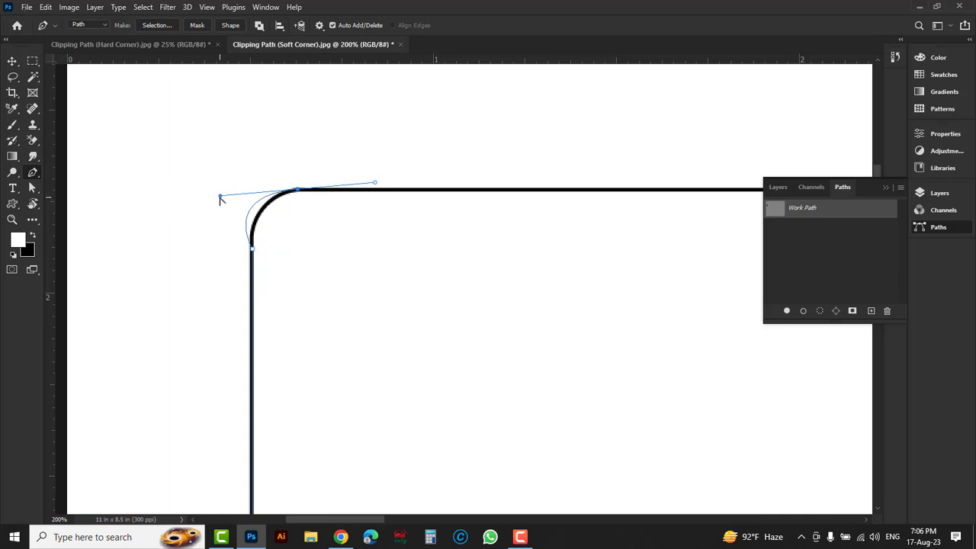
{"action": "left_click_drag", "start_coordinate": [220, 196], "coordinate": [244, 191]}
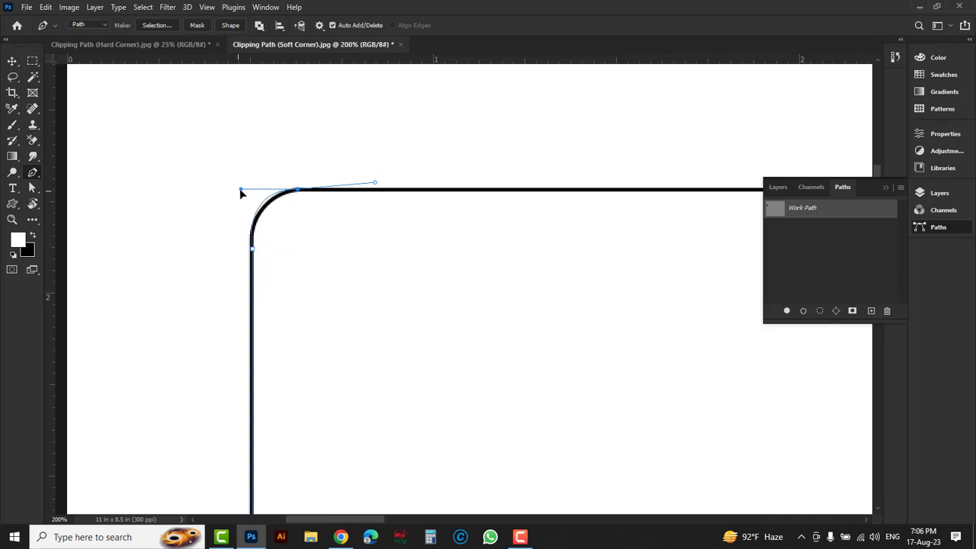
{"action": "left_click", "coordinate": [298, 192], "text": "alt"}
Continue the path along the top edge, curving around the top-right and bottom-right corners.
{"action": "left_click_drag", "start_coordinate": [531, 213], "coordinate": [176, 216]}
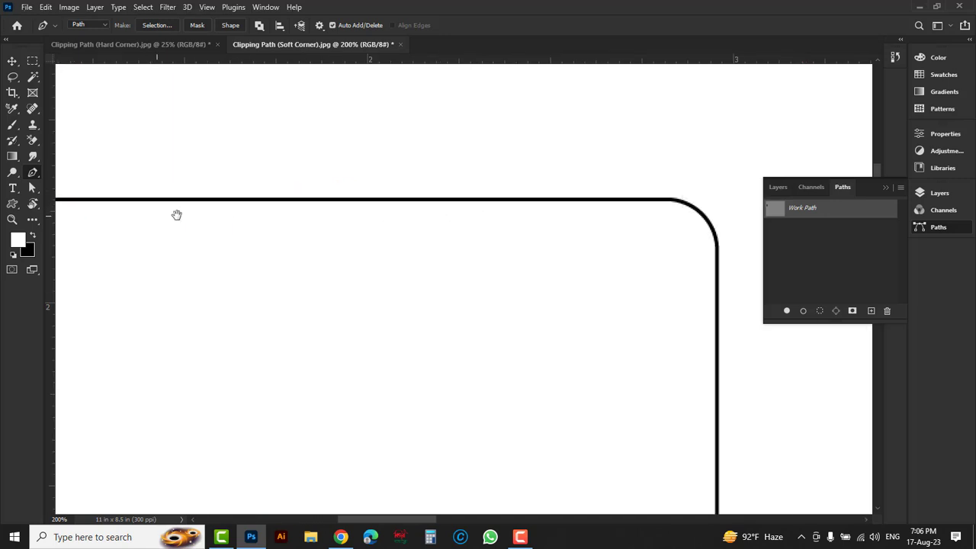
{"action": "left_click", "coordinate": [624, 200]}
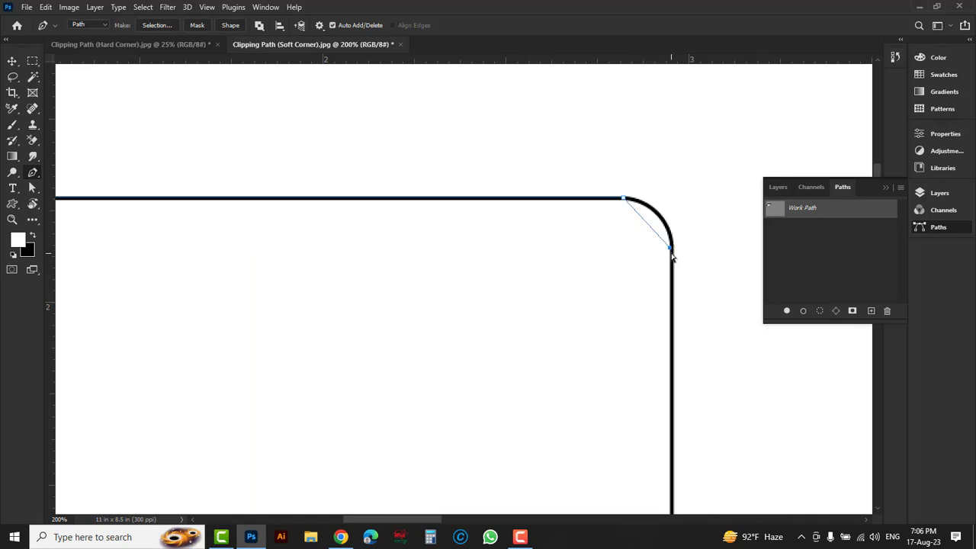
{"action": "left_click_drag", "start_coordinate": [671, 257], "coordinate": [673, 296]}
{"action": "left_click_drag", "start_coordinate": [676, 451], "coordinate": [663, 355]}
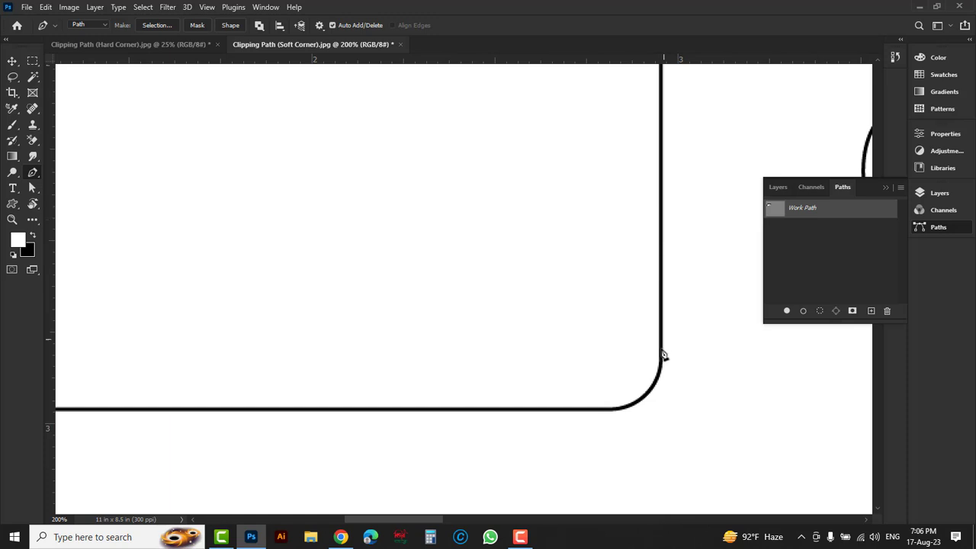
{"action": "left_click", "coordinate": [662, 351]}
{"action": "left_click_drag", "start_coordinate": [598, 410], "coordinate": [523, 412]}
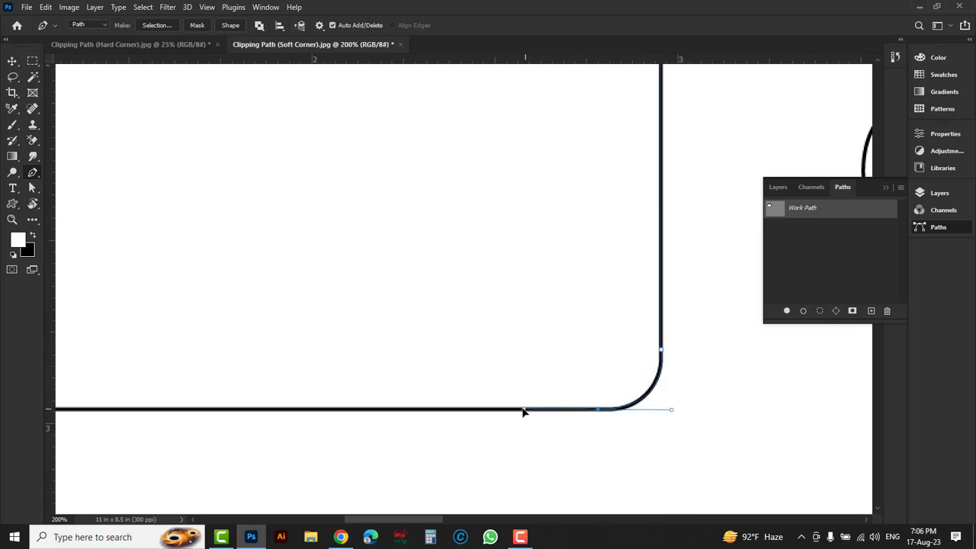
Run the path along the bottom edge, curve it around the bottom-left corner, and zoom out.
{"action": "scroll", "coordinate": [404, 416], "scroll_direction": "left", "scroll_amount": 5}
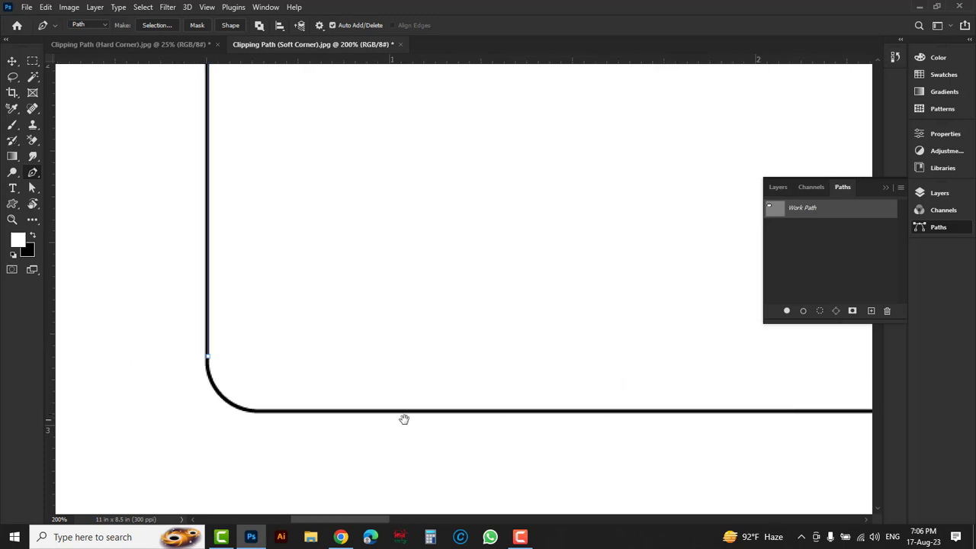
{"action": "left_click", "coordinate": [261, 412]}
{"action": "left_click_drag", "start_coordinate": [205, 357], "coordinate": [211, 305]}
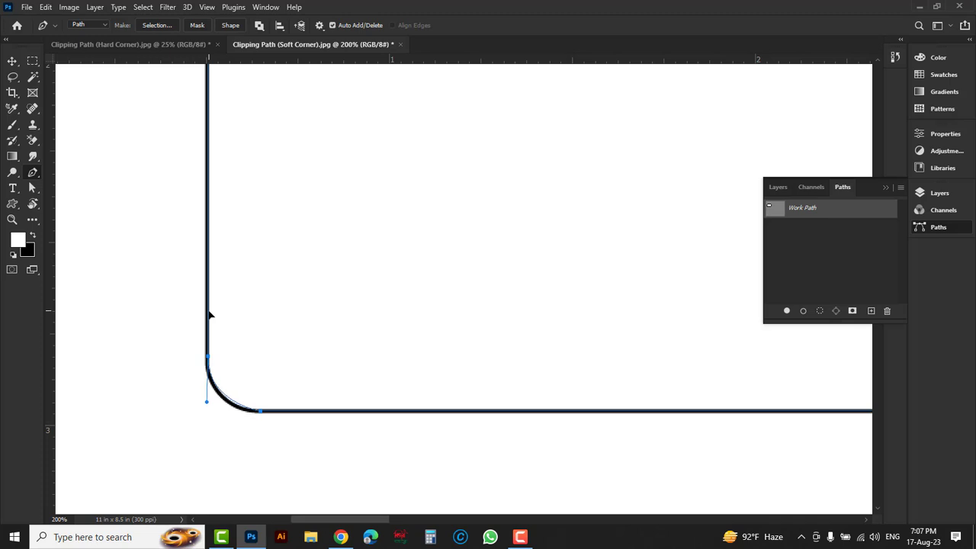
{"action": "mouse_move", "coordinate": [211, 305]}
{"action": "left_mouse_down"}
{"action": "mouse_move", "coordinate": [212, 283]}
{"action": "mouse_move", "coordinate": [249, 269]}
{"action": "mouse_move", "coordinate": [245, 306]}
{"action": "mouse_move", "coordinate": [248, 295]}
{"action": "mouse_move", "coordinate": [210, 299]}
{"action": "left_mouse_up"}
{"action": "key", "text": "ctrl+space"}
{"action": "left_click", "coordinate": [474, 365], "text": "ctrl+alt"}
{"action": "left_click", "coordinate": [758, 392], "text": "ctrl+alt"}
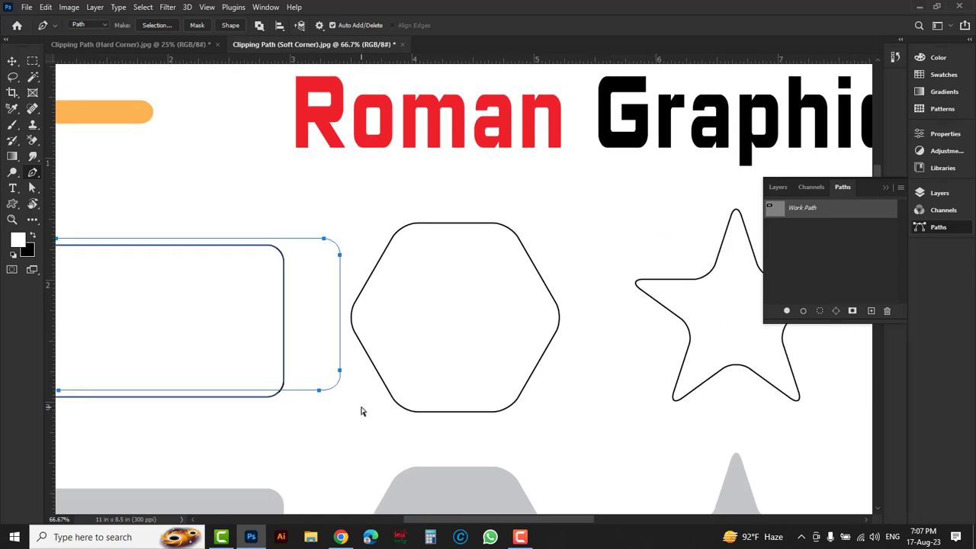
Zoom in and trace the hexagon's left and upper edges, curving around its two top corners.
{"action": "left_click", "coordinate": [385, 298], "text": "ctrl"}
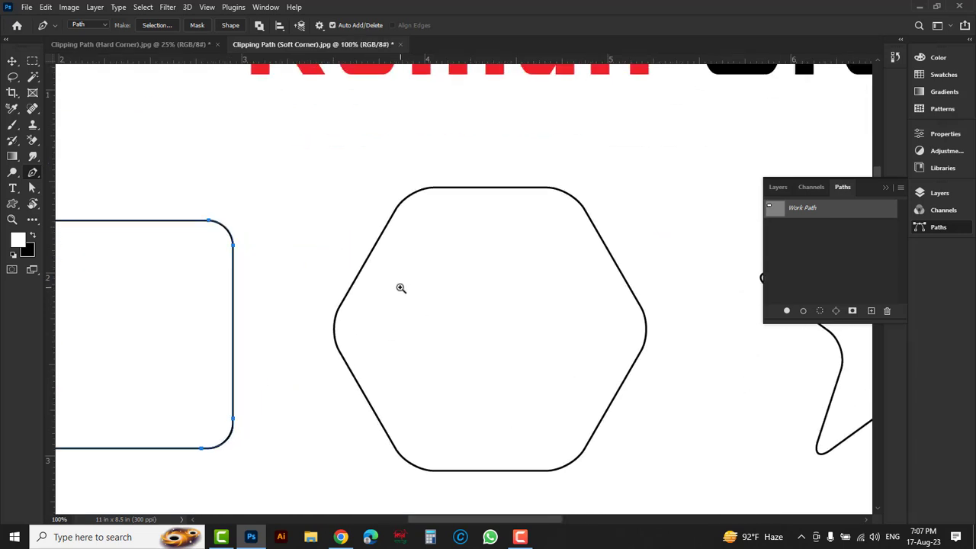
{"action": "left_click", "coordinate": [399, 285], "text": "ctrl"}
{"action": "left_click", "coordinate": [263, 363]}
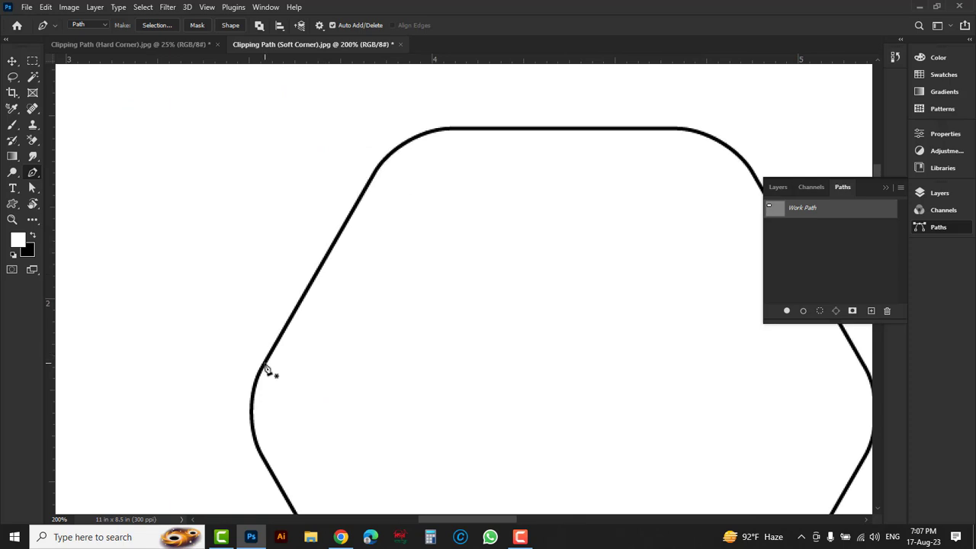
{"action": "left_click", "coordinate": [377, 166]}
{"action": "left_click_drag", "start_coordinate": [453, 129], "coordinate": [507, 125]}
{"action": "left_click_drag", "start_coordinate": [581, 164], "coordinate": [516, 156]}
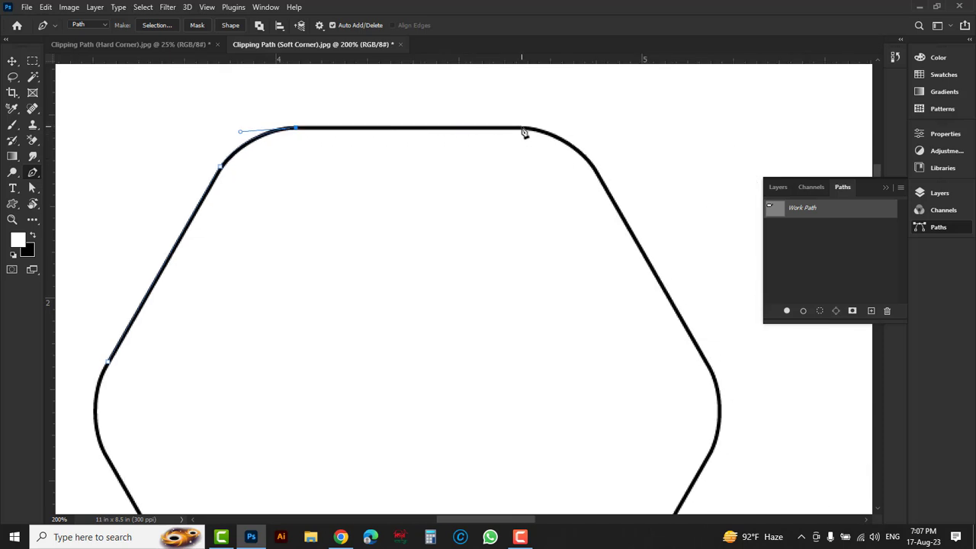
{"action": "left_click", "coordinate": [523, 129]}
{"action": "left_click_drag", "start_coordinate": [598, 172], "coordinate": [615, 202]}
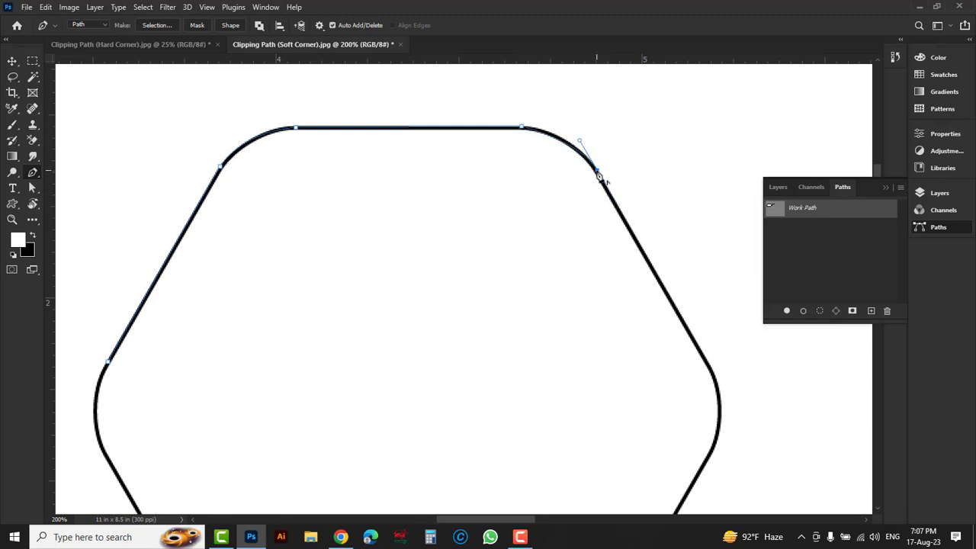
Curve the path around the right and bottom-right corners and along the bottom edge.
{"action": "left_click_drag", "start_coordinate": [694, 382], "coordinate": [606, 259]}
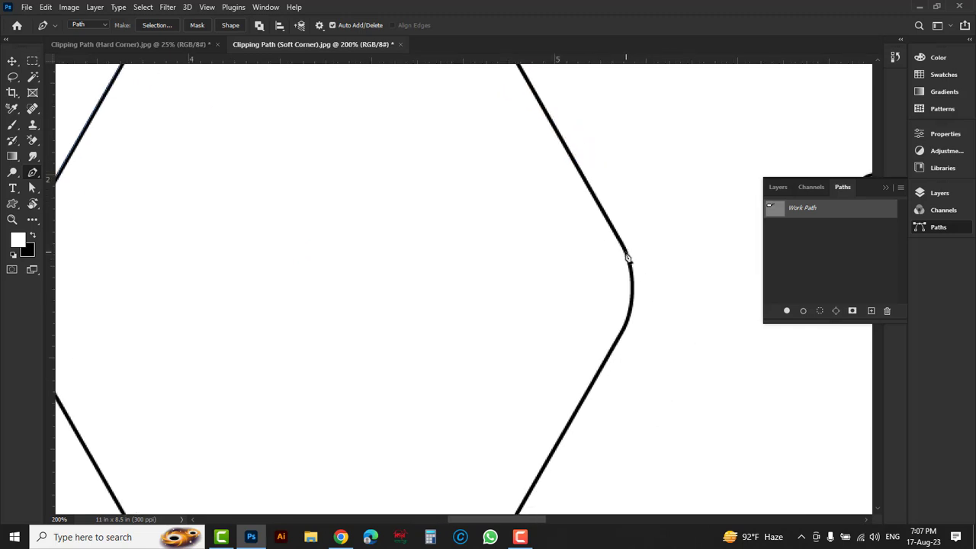
{"action": "left_click", "coordinate": [627, 256]}
{"action": "mouse_move", "coordinate": [618, 350]}
{"action": "left_mouse_down"}
{"action": "mouse_move", "coordinate": [652, 273]}
{"action": "mouse_move", "coordinate": [633, 306]}
{"action": "left_mouse_up"}
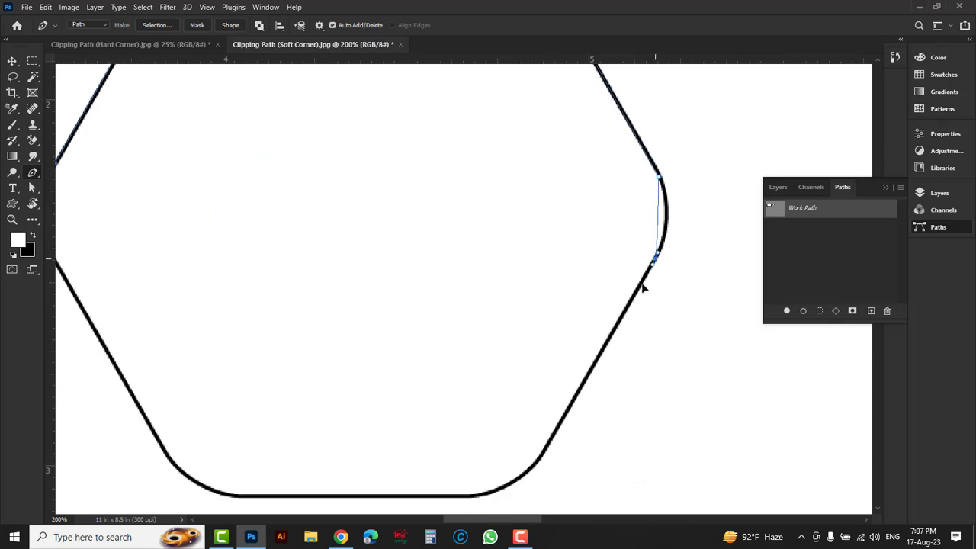
{"action": "left_click", "coordinate": [548, 454]}
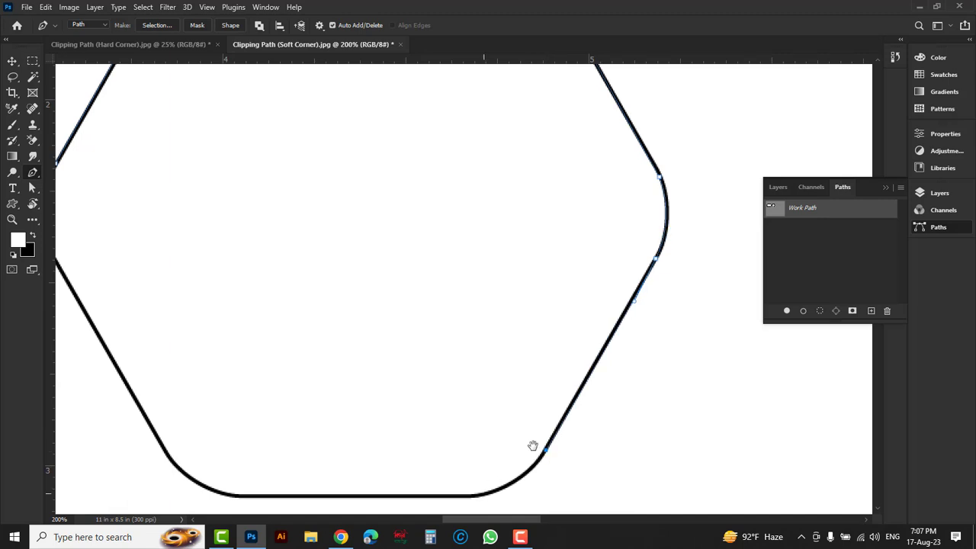
{"action": "mouse_move", "coordinate": [532, 444]}
{"action": "left_mouse_down"}
{"action": "mouse_move", "coordinate": [563, 392]}
{"action": "mouse_move", "coordinate": [451, 394]}
{"action": "mouse_move", "coordinate": [467, 391]}
{"action": "left_mouse_up"}
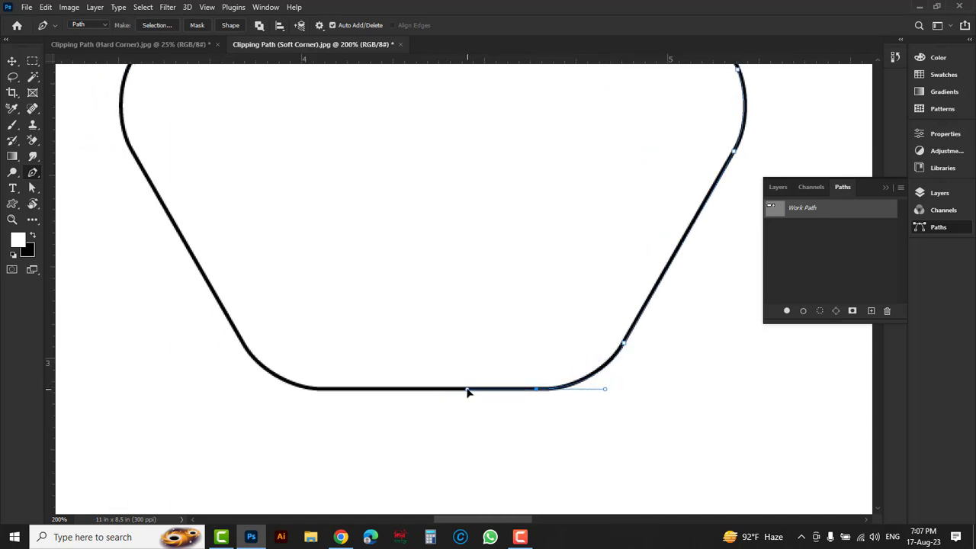
{"action": "left_click", "coordinate": [538, 390]}
{"action": "left_click", "coordinate": [320, 391]}
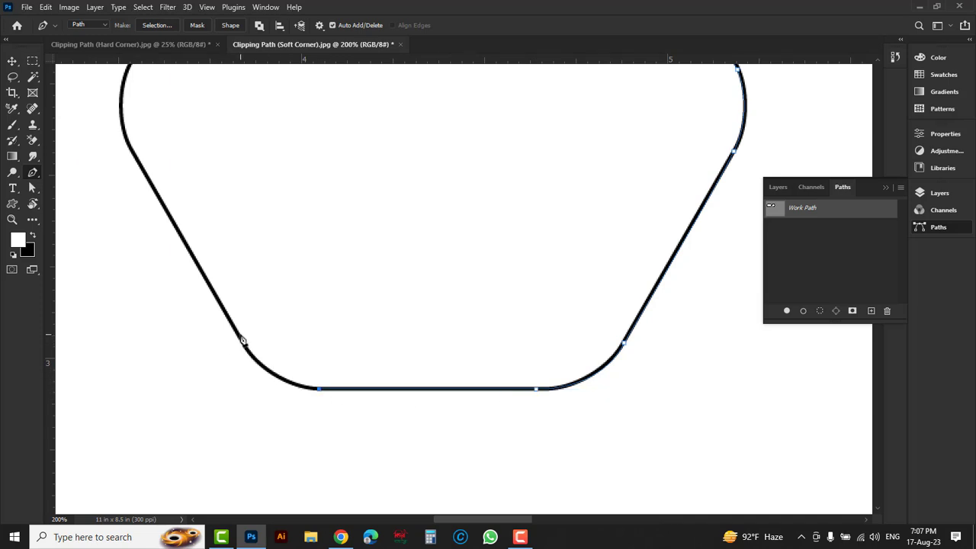
{"action": "left_click", "coordinate": [239, 336]}
Curve the path around the hexagon's left corner, then zoom out.
{"action": "left_click_drag", "start_coordinate": [192, 288], "coordinate": [251, 411]}
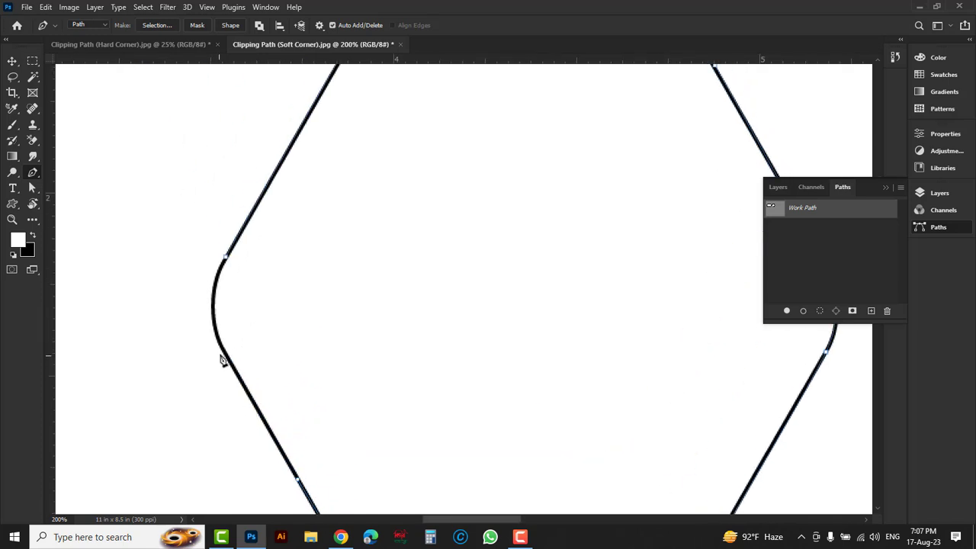
{"action": "left_click", "coordinate": [222, 348]}
{"action": "left_click_drag", "start_coordinate": [227, 258], "coordinate": [246, 223]}
{"action": "key", "text": "Escape"}
{"action": "left_click", "coordinate": [651, 399], "text": "ctrl+alt"}
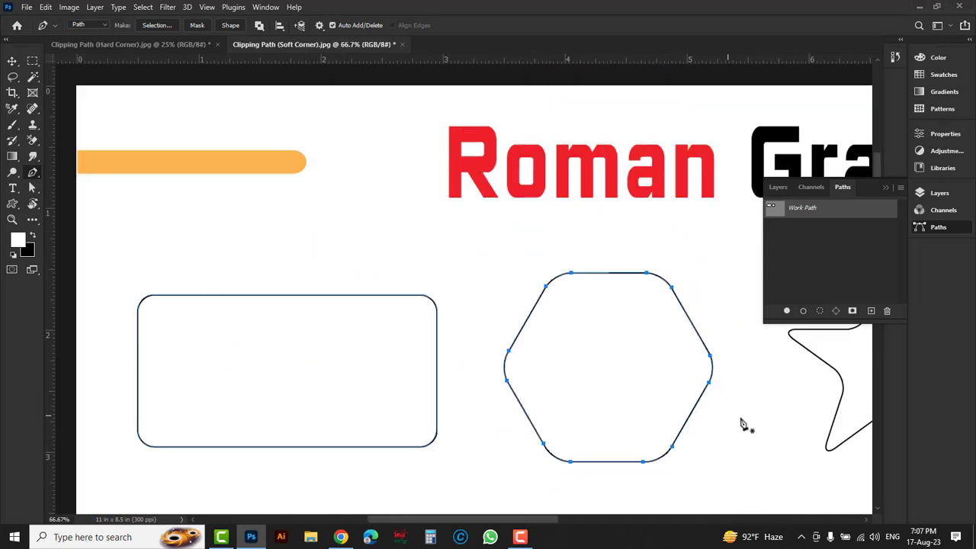
Zoom out from the hexagon and zoom in on the pinwheel shape's upper-left lobe.
{"action": "left_click", "coordinate": [643, 342], "text": "ctrl"}
{"action": "scroll", "coordinate": [453, 333], "scroll_direction": "right", "scroll_amount": 8}
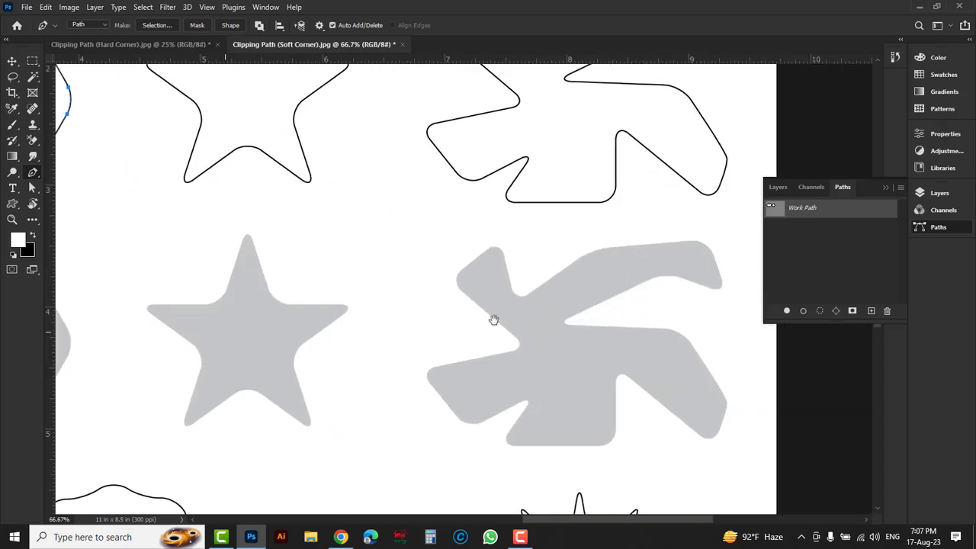
{"action": "scroll", "coordinate": [493, 320], "scroll_direction": "right", "scroll_amount": 1}
{"action": "left_click_drag", "start_coordinate": [453, 386], "coordinate": [434, 436]}
{"action": "scroll", "coordinate": [414, 192], "scroll_direction": "up", "scroll_amount": 2}
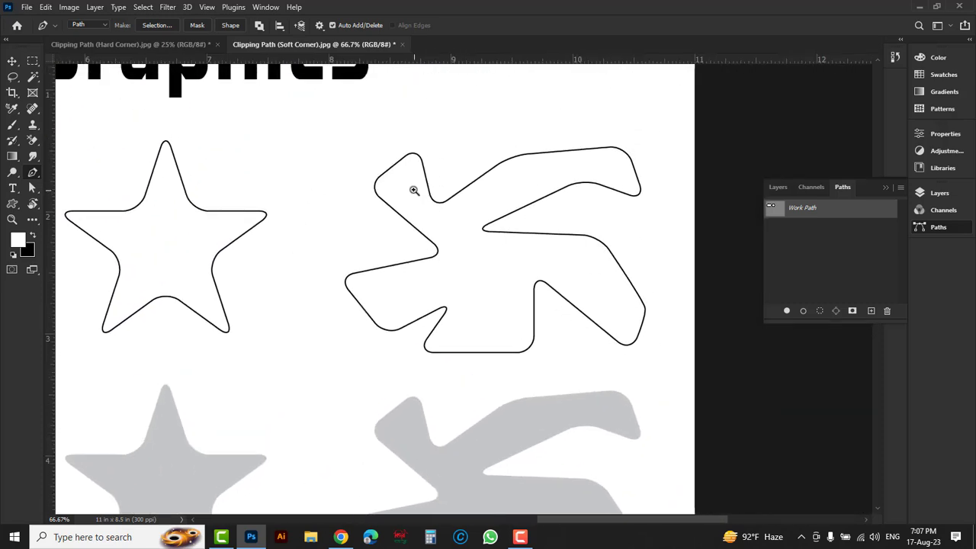
{"action": "left_click", "coordinate": [412, 190], "text": "ctrl"}
{"action": "left_click", "coordinate": [325, 289], "text": "ctrl"}
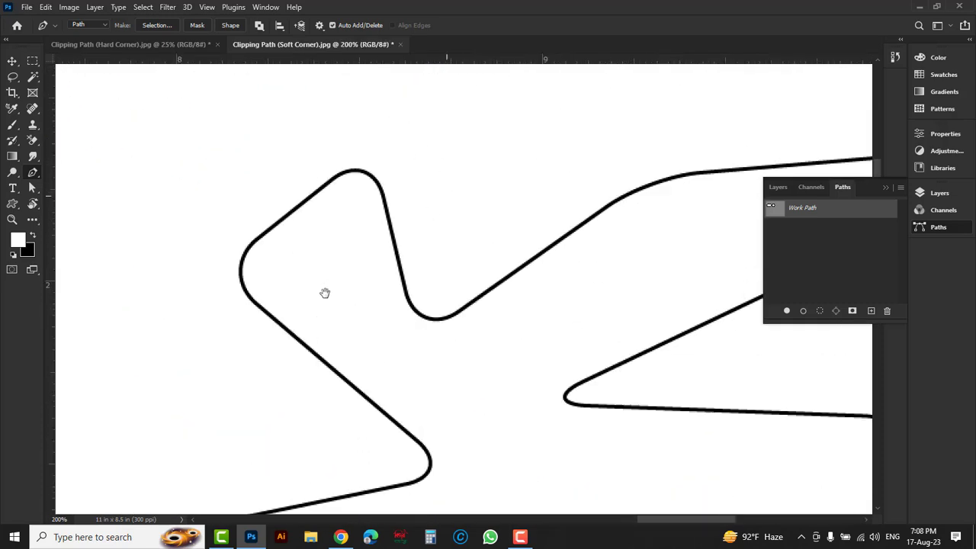
{"action": "mouse_move", "coordinate": [325, 290]}
{"action": "left_mouse_down"}
{"action": "mouse_move", "coordinate": [288, 295]}
{"action": "mouse_move", "coordinate": [334, 298]}
{"action": "left_mouse_up"}
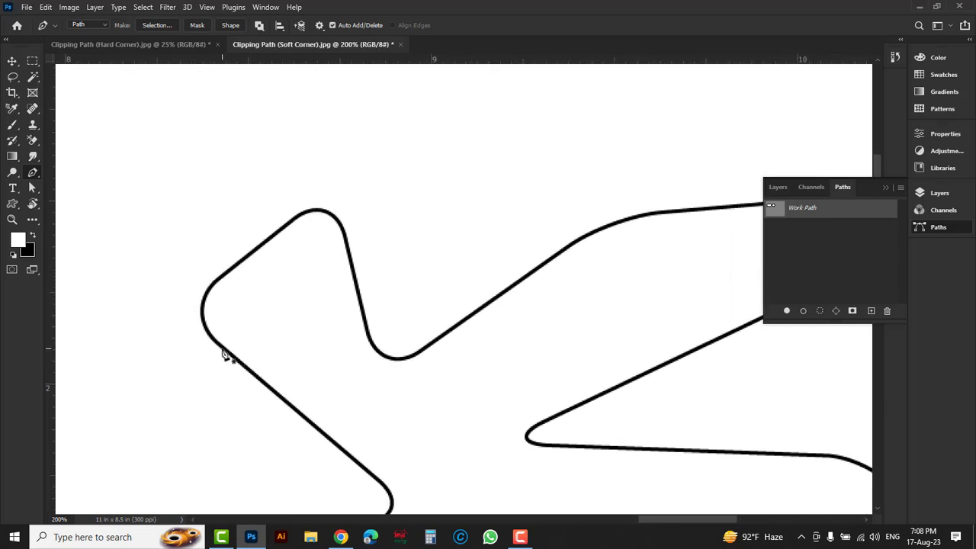
Curve the path around the upper-left bend, redoing the misplaced segment.
{"action": "left_click", "coordinate": [213, 282]}
{"action": "left_click_drag", "start_coordinate": [218, 287], "coordinate": [223, 277]}
{"action": "left_click", "coordinate": [213, 286]}
{"action": "left_click_drag", "start_coordinate": [214, 282], "coordinate": [228, 275]}
{"action": "left_click", "coordinate": [226, 273]}
{"action": "key", "text": "ctrl+z"}
{"action": "mouse_move", "coordinate": [217, 281]}
{"action": "left_mouse_down"}
{"action": "mouse_move", "coordinate": [272, 241]}
{"action": "mouse_move", "coordinate": [252, 253]}
{"action": "left_mouse_up"}
Curve the path over the lobe's top, into the notch, along the upper edge and around the right end.
{"action": "left_click", "coordinate": [301, 216]}
{"action": "left_click_drag", "start_coordinate": [346, 241], "coordinate": [358, 288]}
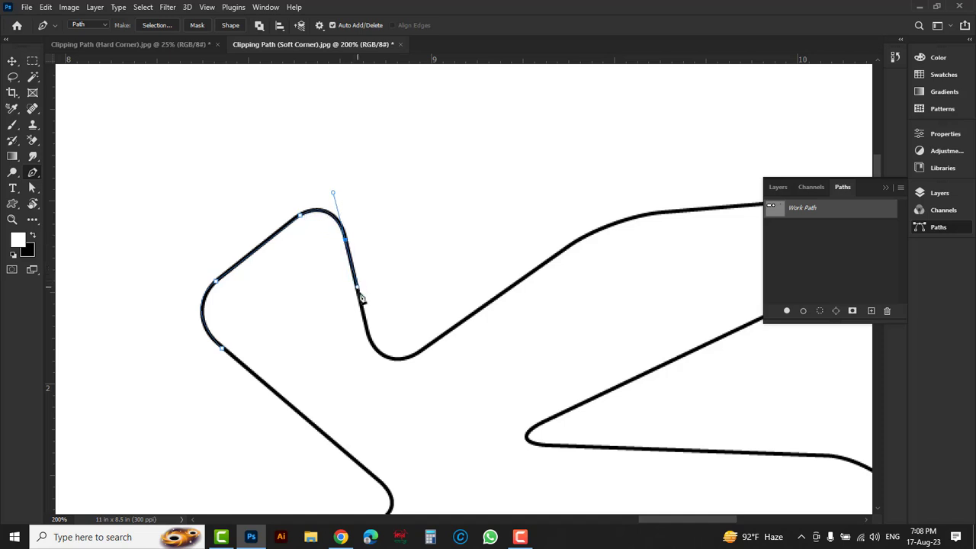
{"action": "scroll", "coordinate": [329, 325], "scroll_direction": "right", "scroll_amount": 3}
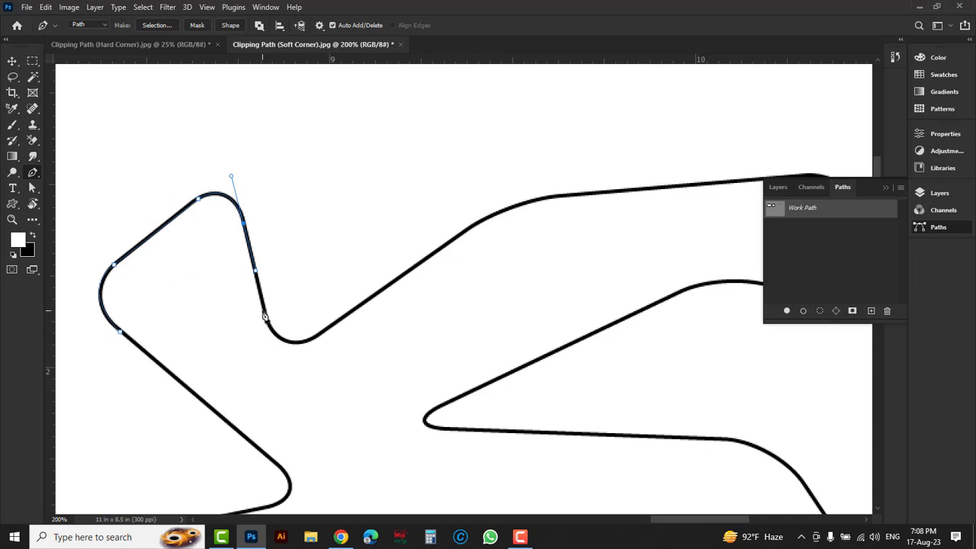
{"action": "left_click", "coordinate": [266, 314]}
{"action": "left_click_drag", "start_coordinate": [328, 333], "coordinate": [379, 294]}
{"action": "left_click_drag", "start_coordinate": [608, 213], "coordinate": [333, 254]}
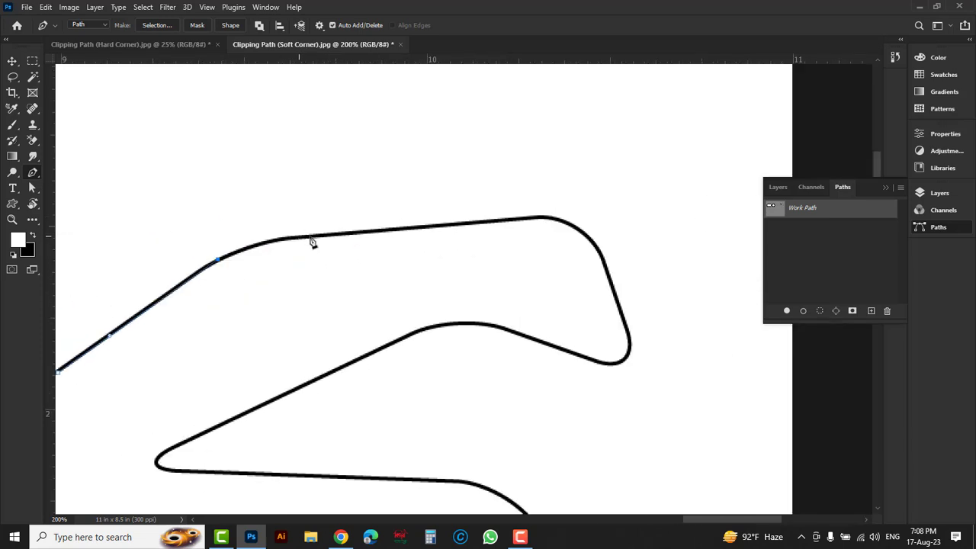
{"action": "left_click_drag", "start_coordinate": [309, 238], "coordinate": [365, 232]}
{"action": "left_click", "coordinate": [529, 221]}
{"action": "mouse_move", "coordinate": [603, 263]}
{"action": "left_mouse_down"}
{"action": "mouse_move", "coordinate": [630, 349]}
{"action": "mouse_move", "coordinate": [545, 346]}
{"action": "left_mouse_up"}
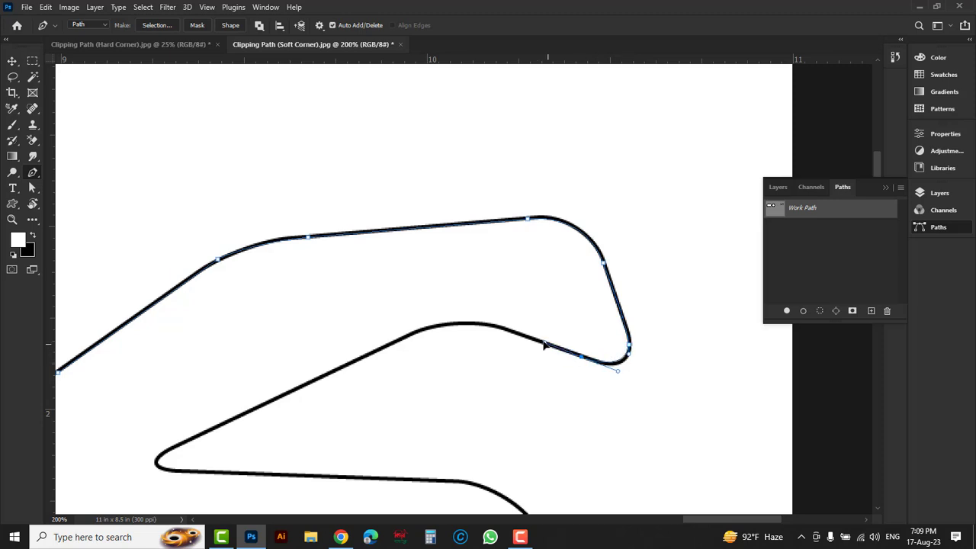
Add curved anchors along the shape's lower curve and around the sharp bend.
{"action": "left_click", "coordinate": [424, 329]}
{"action": "left_click_drag", "start_coordinate": [411, 336], "coordinate": [375, 350]}
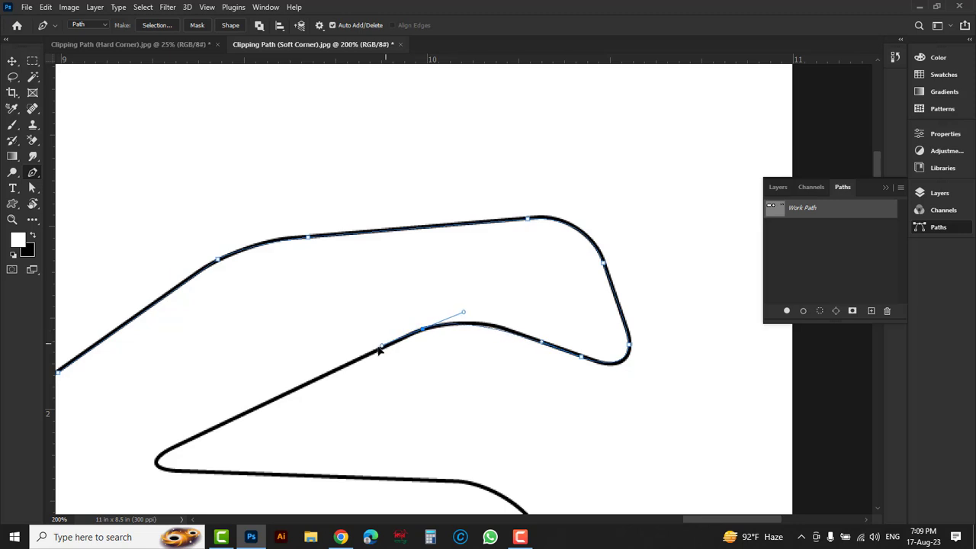
{"action": "left_click", "coordinate": [181, 446]}
{"action": "mouse_move", "coordinate": [152, 470]}
{"action": "left_mouse_down"}
{"action": "mouse_move", "coordinate": [193, 404]}
{"action": "mouse_move", "coordinate": [279, 405]}
{"action": "left_mouse_up"}
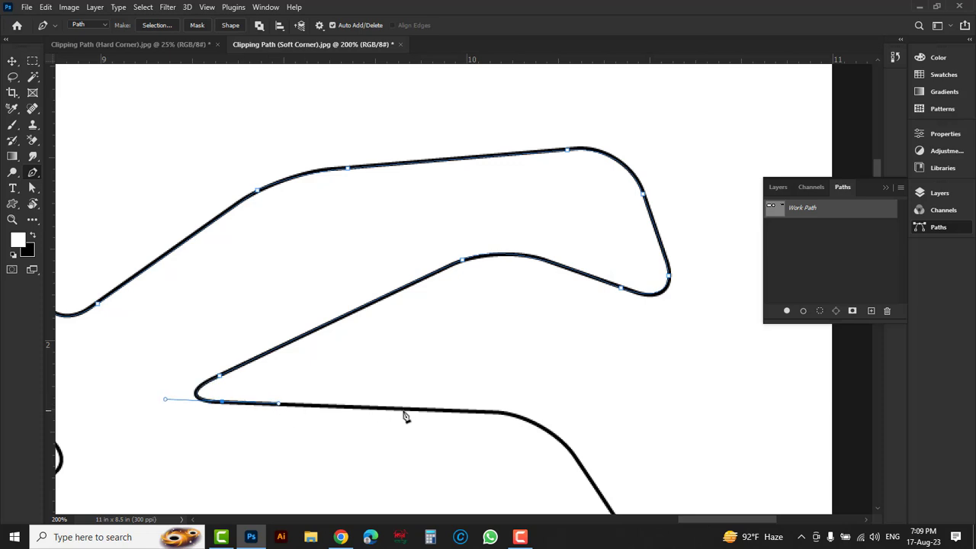
{"action": "mouse_move", "coordinate": [495, 412]}
{"action": "left_mouse_down"}
{"action": "mouse_move", "coordinate": [523, 420]}
{"action": "mouse_move", "coordinate": [502, 337]}
{"action": "mouse_move", "coordinate": [531, 374]}
{"action": "left_mouse_up"}
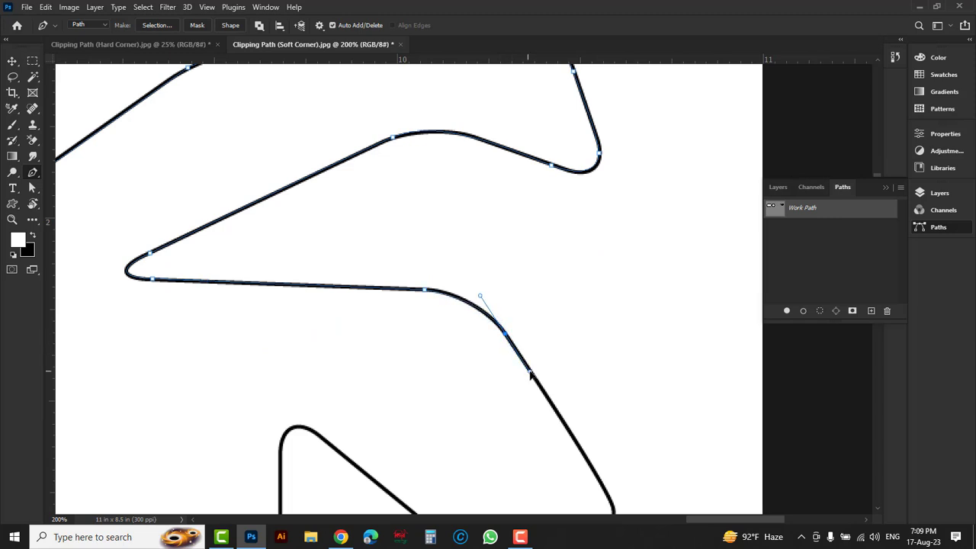
Continue the path down the diagonal edge and around the bottom bend, then zoom out.
{"action": "left_click_drag", "start_coordinate": [569, 443], "coordinate": [531, 344]}
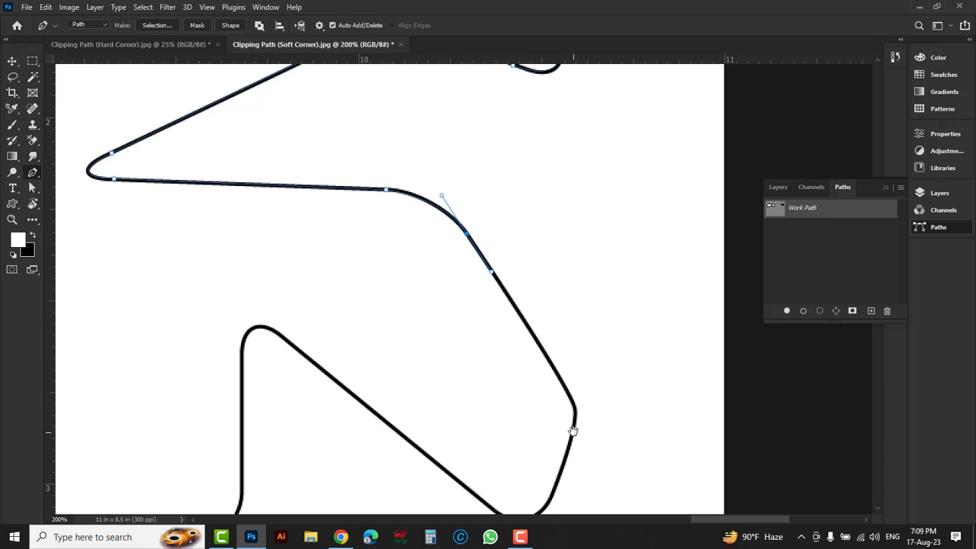
{"action": "left_click_drag", "start_coordinate": [572, 414], "coordinate": [570, 360]}
{"action": "left_click", "coordinate": [559, 328]}
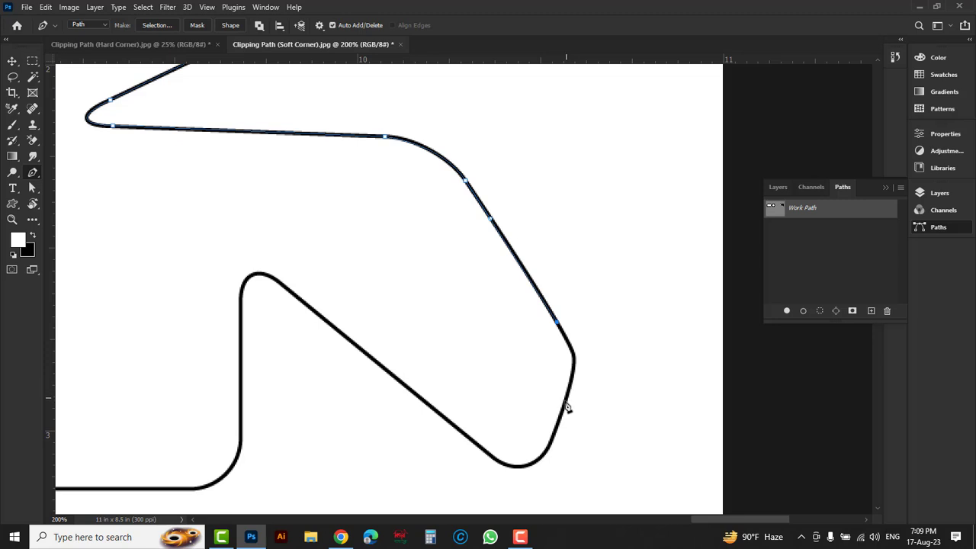
{"action": "left_click_drag", "start_coordinate": [571, 398], "coordinate": [553, 440]}
{"action": "left_click", "coordinate": [545, 459]}
{"action": "left_click_drag", "start_coordinate": [472, 442], "coordinate": [422, 404]}
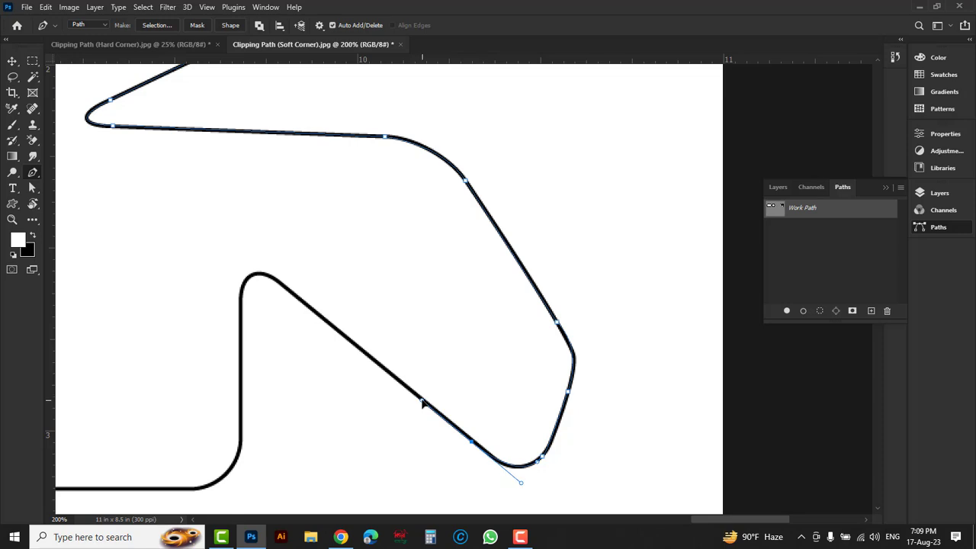
{"action": "left_click_drag", "start_coordinate": [359, 377], "coordinate": [246, 371]}
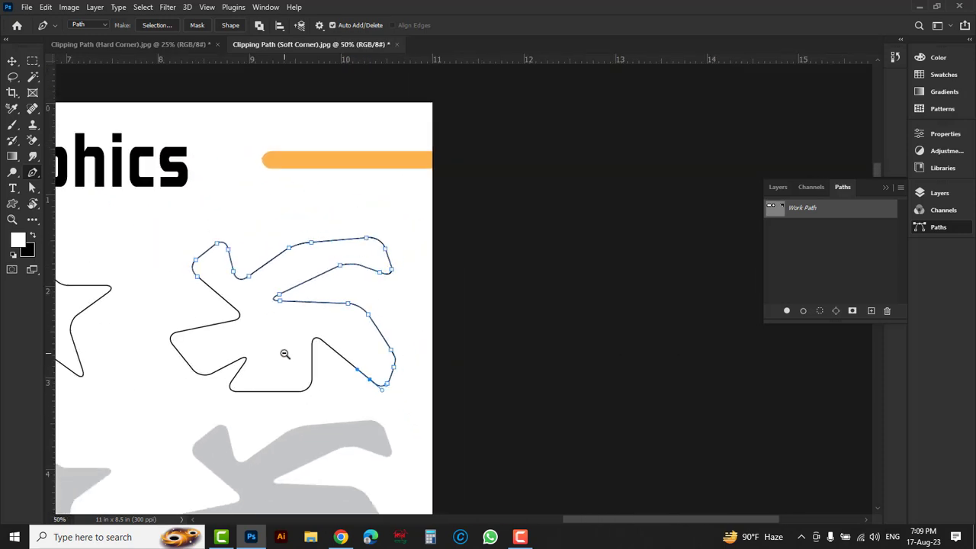
Zoom out, save the Work Path as Path 1, and add empty Path 2 and Path 3.
{"action": "left_click", "coordinate": [396, 285], "text": "alt"}
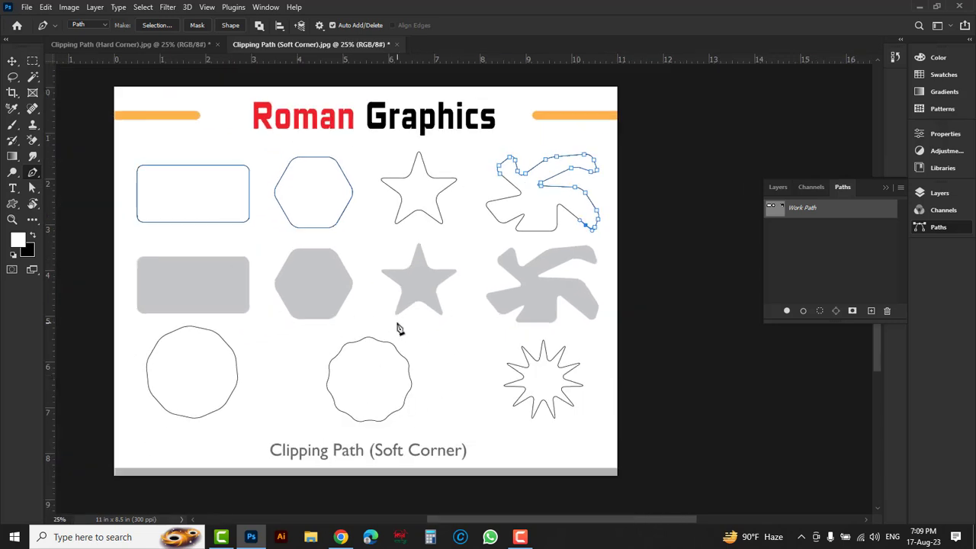
{"action": "double_click", "coordinate": [853, 212]}
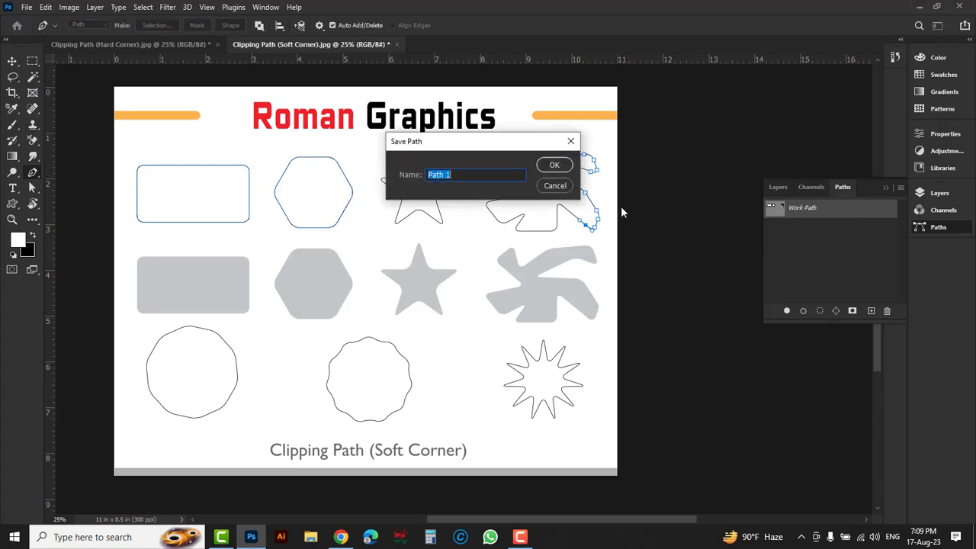
{"action": "left_click", "coordinate": [560, 169]}
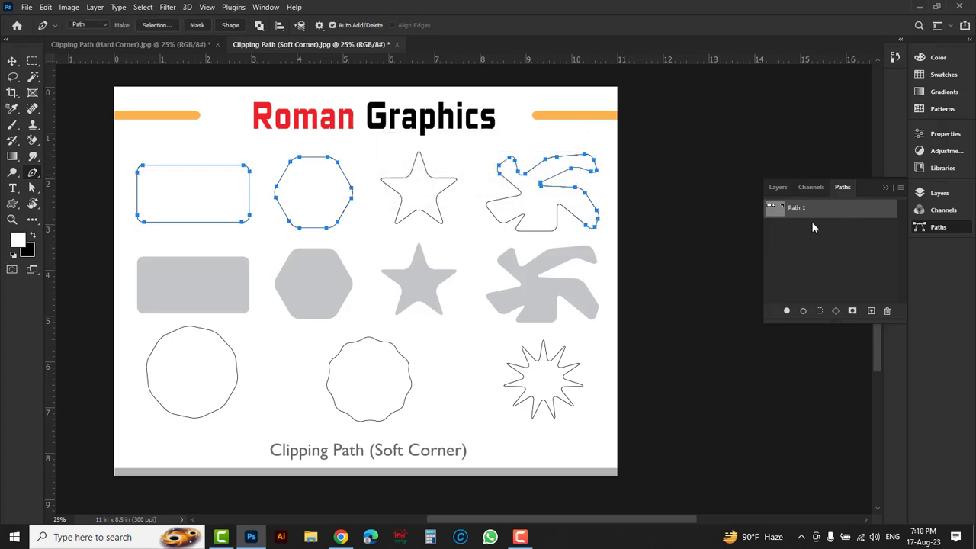
{"action": "left_click", "coordinate": [872, 311]}
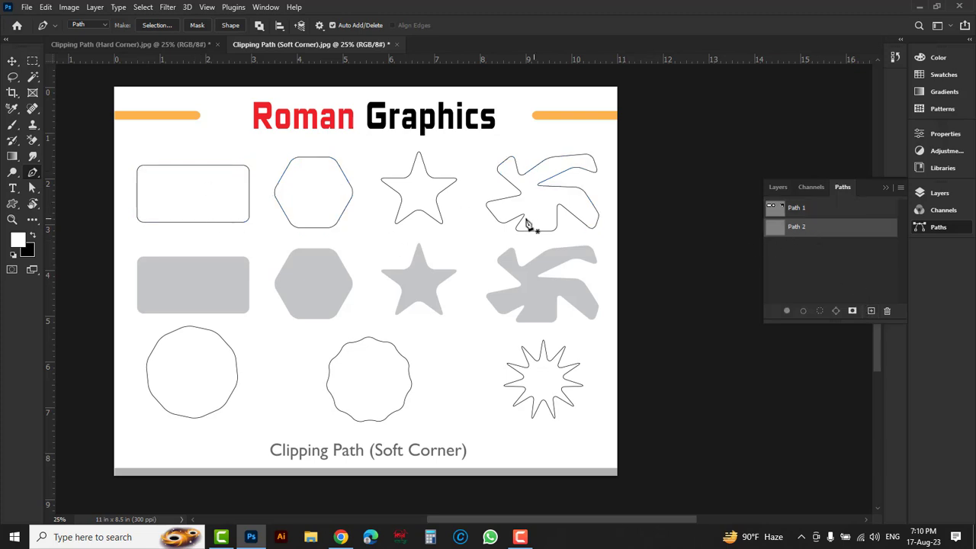
{"action": "left_click", "coordinate": [872, 311]}
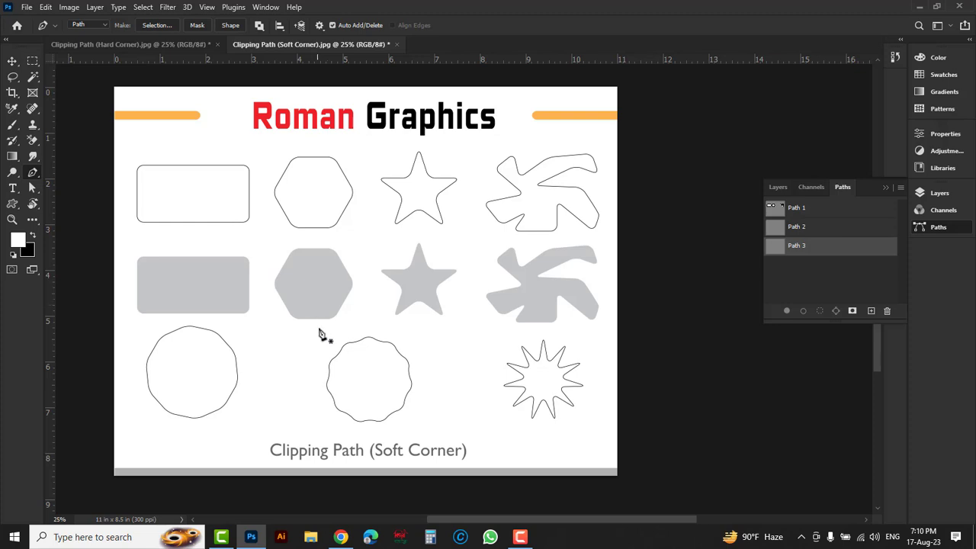
Close the Soft Corner and Hard Corner documents without saving changes.
{"action": "left_click", "coordinate": [398, 44]}
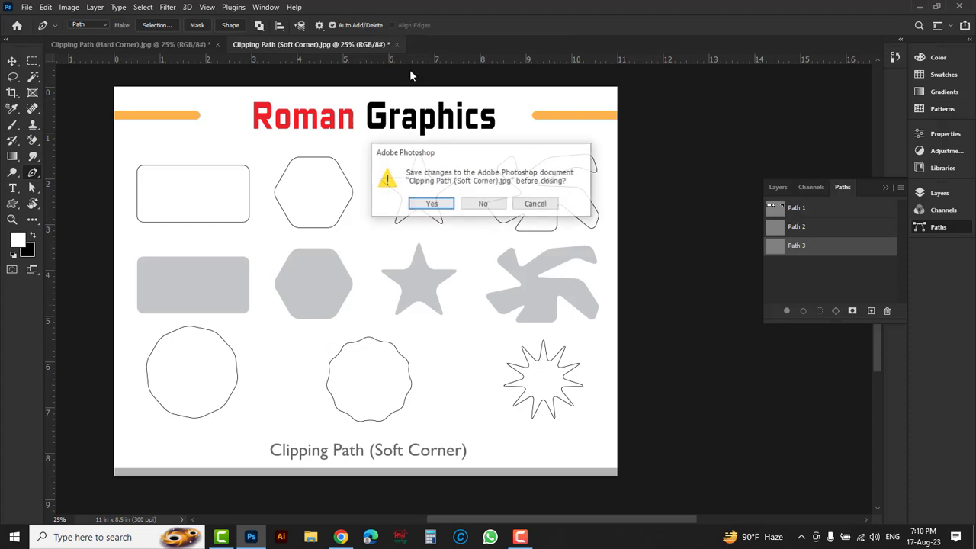
{"action": "left_click", "coordinate": [483, 205]}
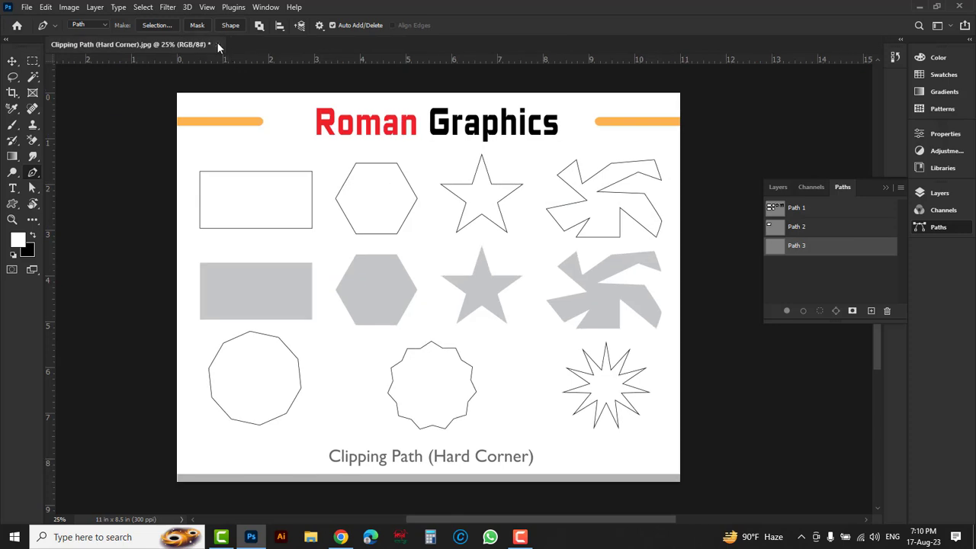
{"action": "left_click", "coordinate": [217, 44]}
{"action": "left_click", "coordinate": [480, 203]}
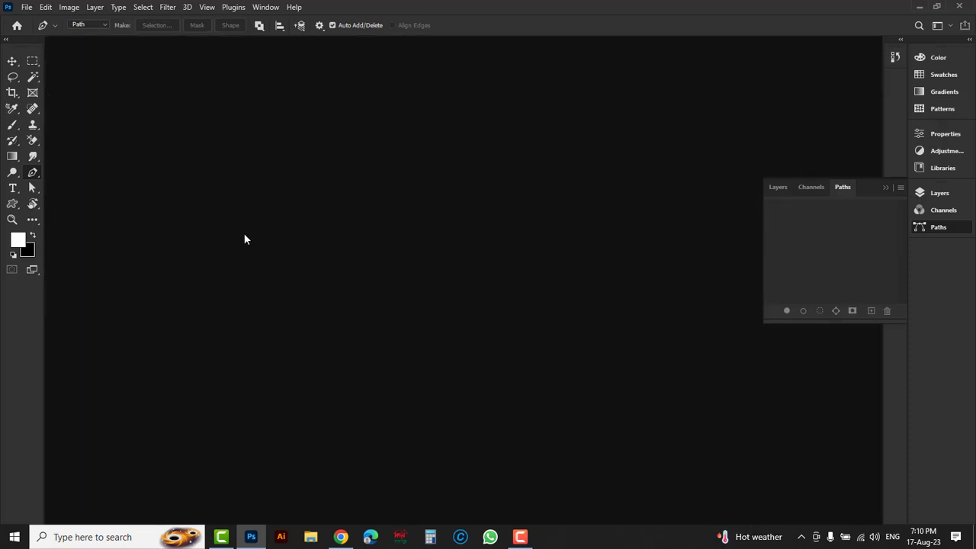
Open the EN_GreenOlive-1, ruslan-bardash stool and addict fidget spinner images together.
{"action": "left_click", "coordinate": [27, 7]}
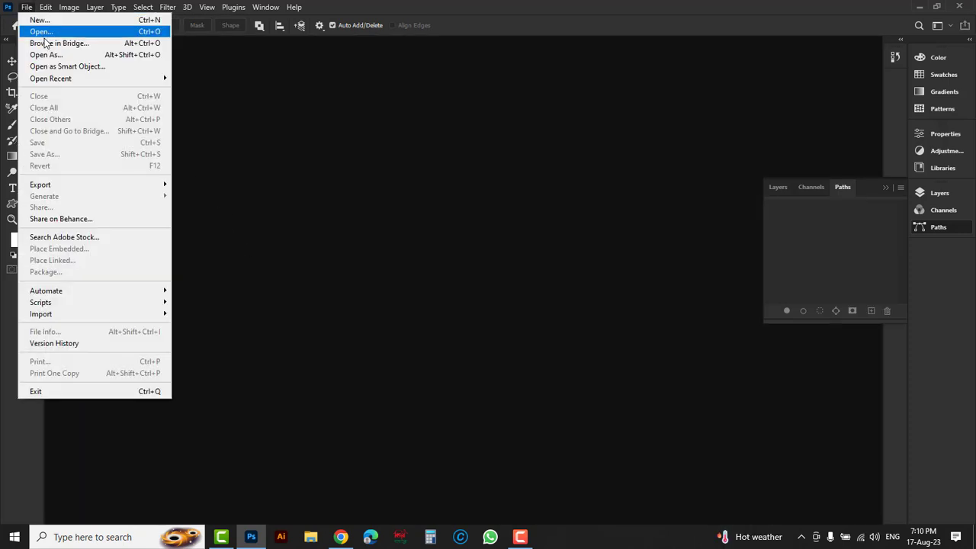
{"action": "left_click", "coordinate": [34, 33]}
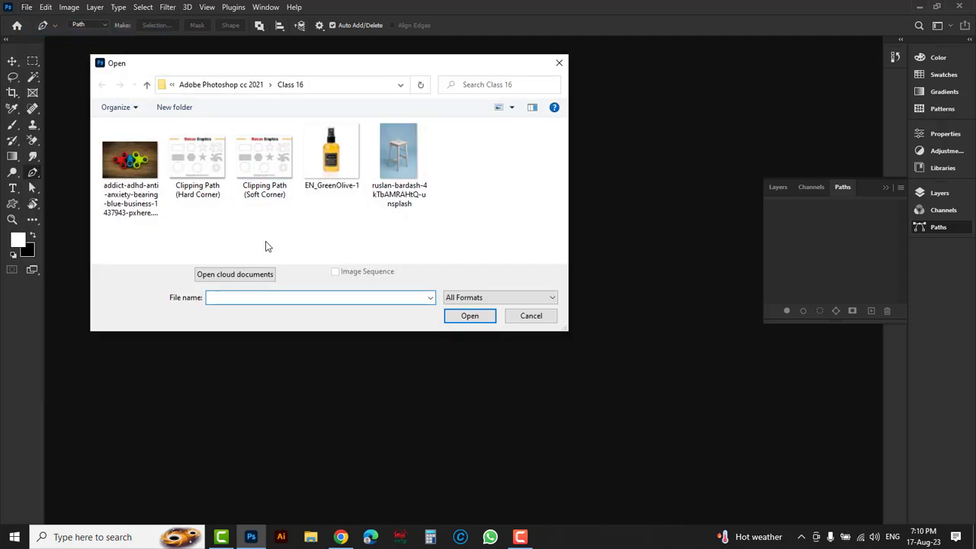
{"action": "left_click_drag", "start_coordinate": [424, 230], "coordinate": [305, 125]}
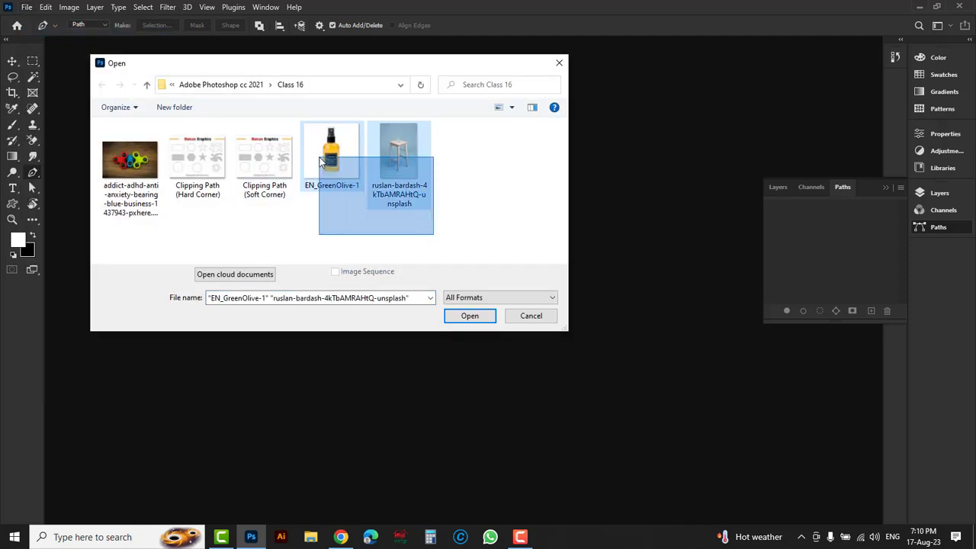
{"action": "left_click", "coordinate": [129, 160], "text": "ctrl"}
{"action": "left_click", "coordinate": [468, 319]}
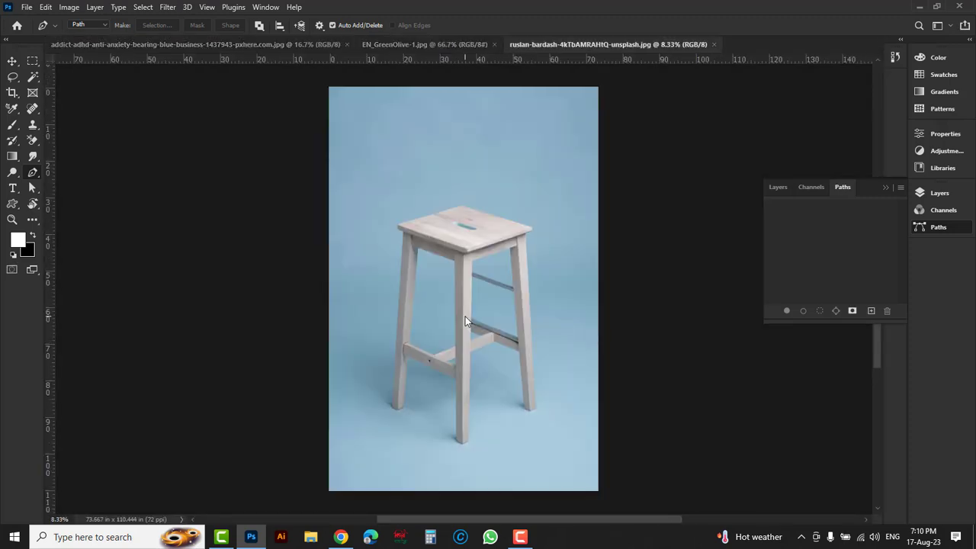
Zoom in on the stool, then view the spray bottle and fidget spinner photos before returning.
{"action": "left_click", "coordinate": [465, 370]}
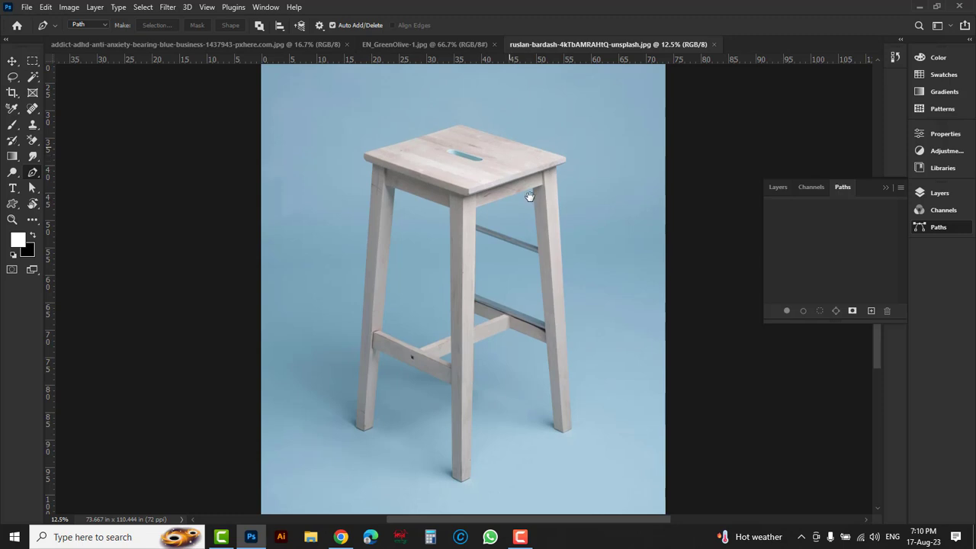
{"action": "left_click_drag", "start_coordinate": [509, 146], "coordinate": [534, 207]}
{"action": "left_click", "coordinate": [407, 44]}
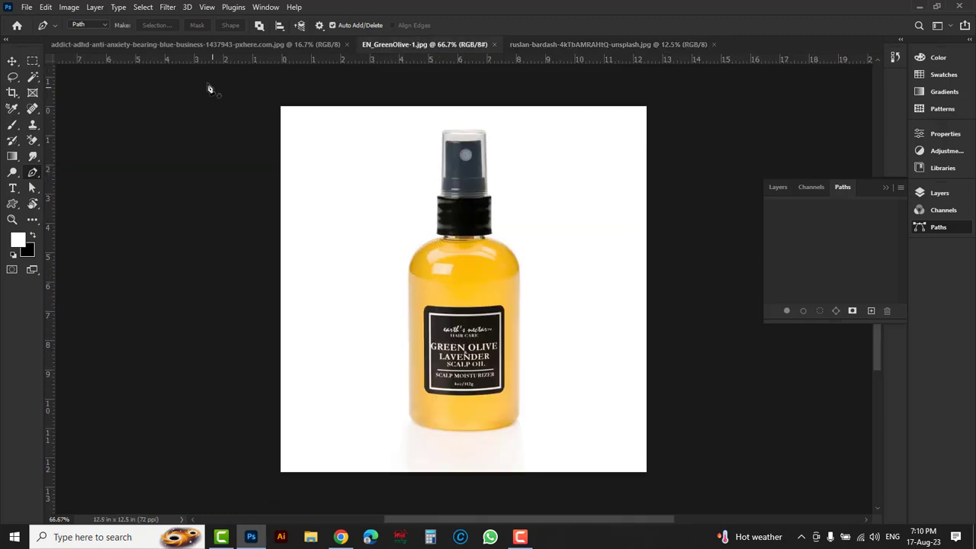
{"action": "left_click", "coordinate": [191, 45]}
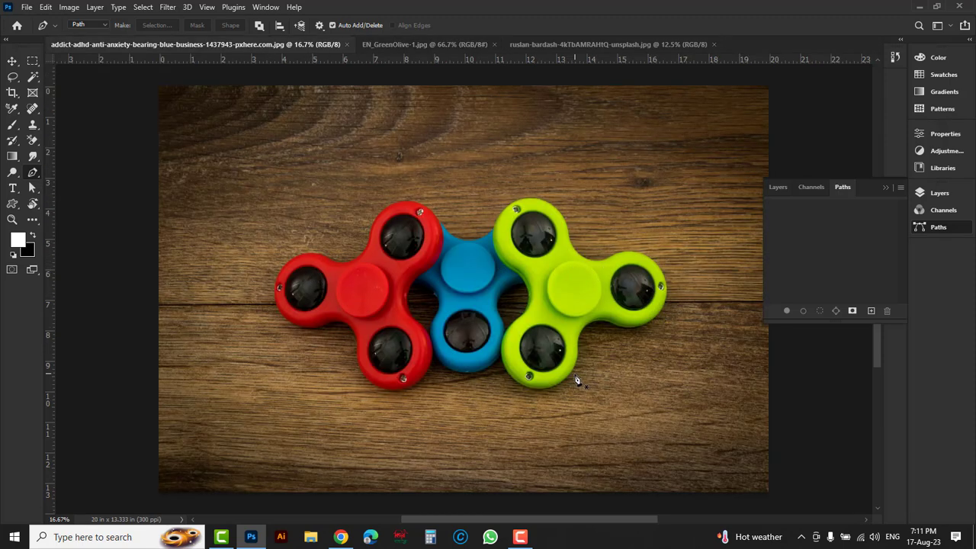
{"action": "left_click", "coordinate": [543, 46]}
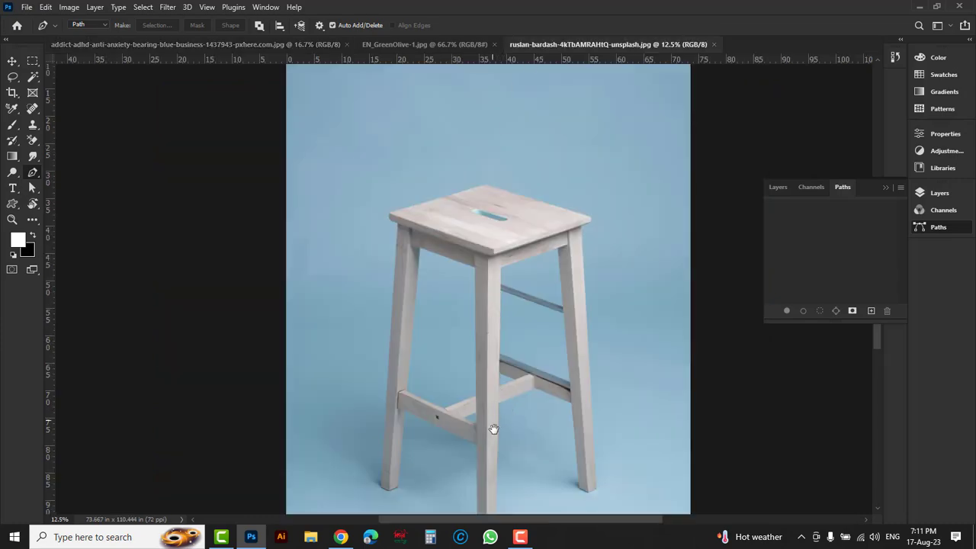
Zoom in closely on the stool's lower legs and front foot.
{"action": "left_click_drag", "start_coordinate": [442, 406], "coordinate": [424, 387]}
{"action": "left_click", "coordinate": [429, 392], "text": "ctrl"}
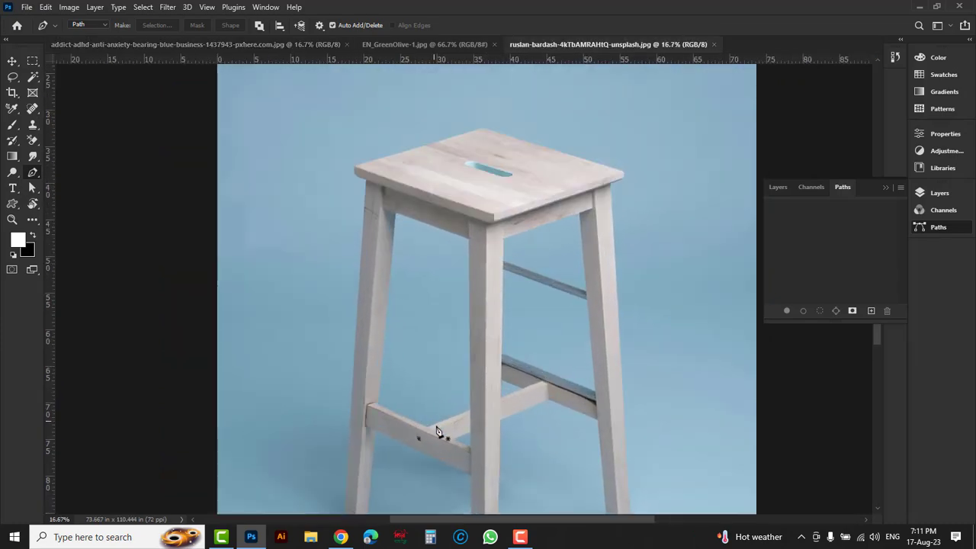
{"action": "left_click_drag", "start_coordinate": [447, 419], "coordinate": [386, 339]}
{"action": "left_click", "coordinate": [384, 343]}
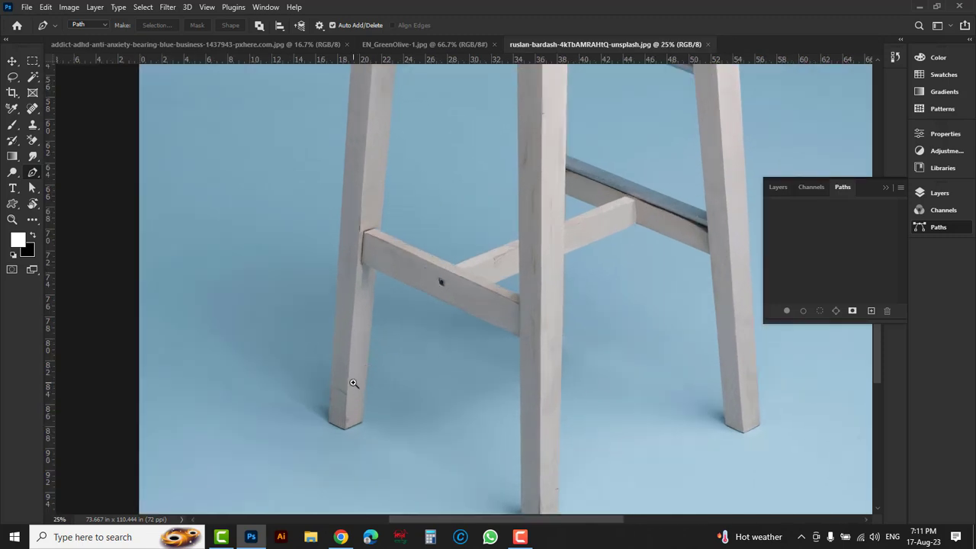
{"action": "left_click", "coordinate": [364, 376]}
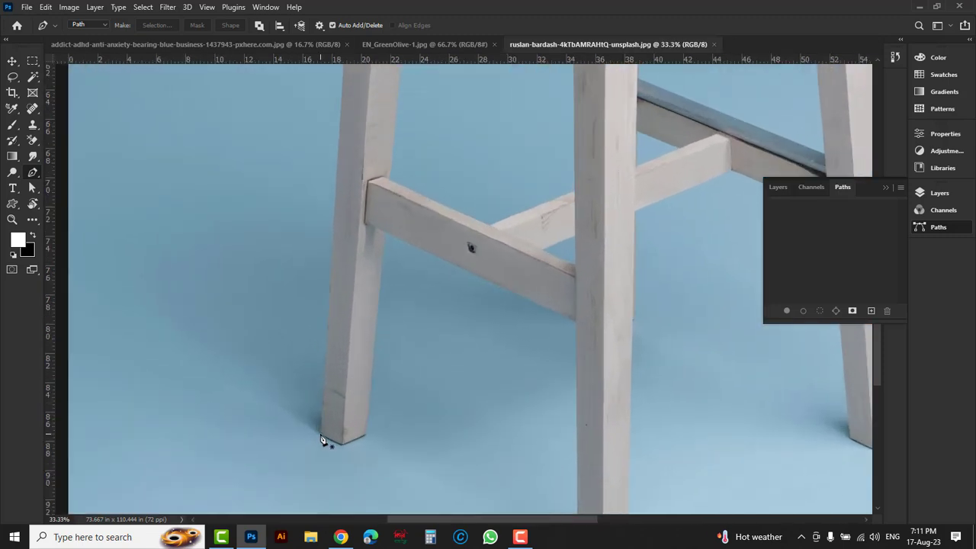
Start the stool's outline path at the front foot and anchor it at the front leg's top.
{"action": "left_click", "coordinate": [320, 436]}
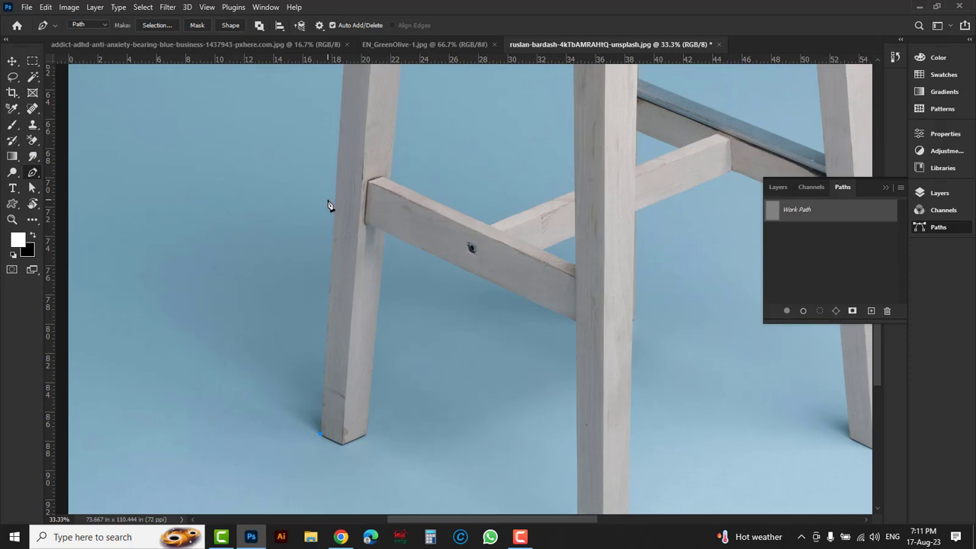
{"action": "left_click_drag", "start_coordinate": [341, 134], "coordinate": [346, 386]}
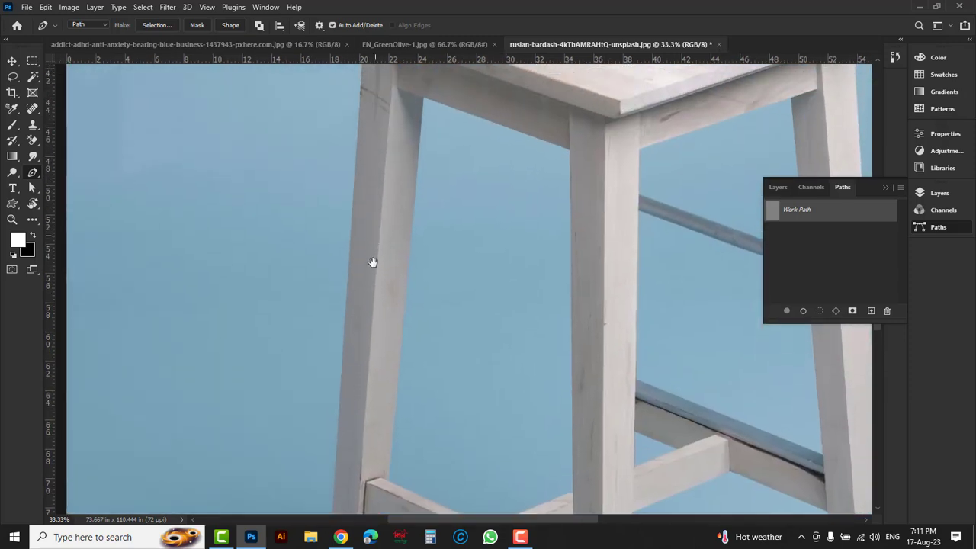
{"action": "left_click_drag", "start_coordinate": [373, 262], "coordinate": [356, 436]}
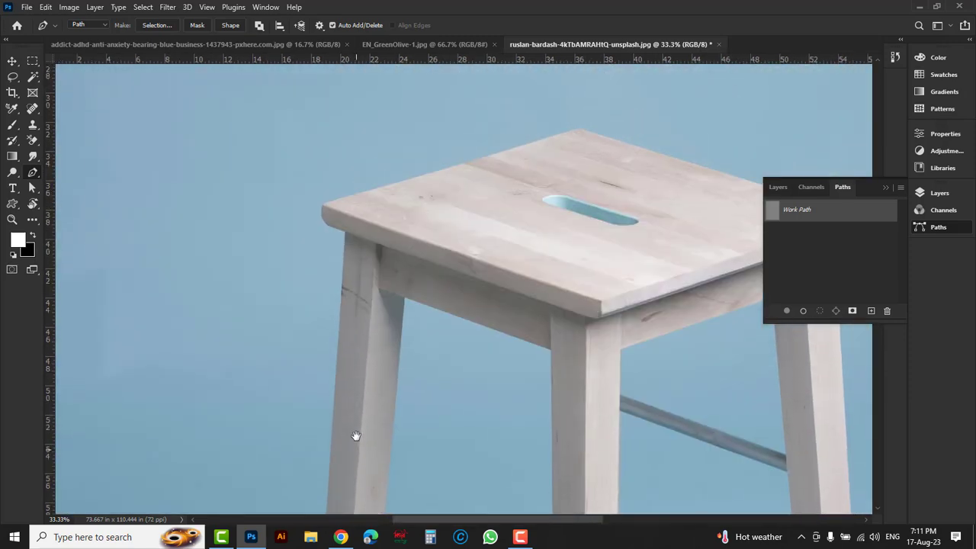
{"action": "left_click", "coordinate": [343, 233]}
{"action": "scroll", "coordinate": [325, 222], "scroll_direction": "up", "scroll_amount": 1}
{"action": "scroll", "coordinate": [325, 221], "scroll_direction": "up", "scroll_amount": 1}
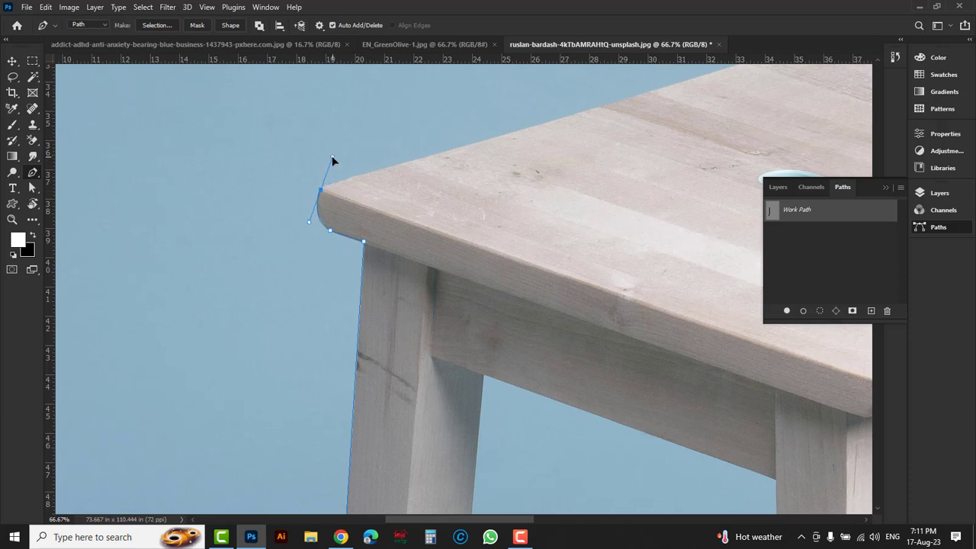
{"action": "left_click_drag", "start_coordinate": [331, 159], "coordinate": [332, 158]}
{"action": "scroll", "coordinate": [459, 187], "scroll_direction": "down", "scroll_amount": 1}
{"action": "scroll", "coordinate": [473, 259], "scroll_direction": "up", "scroll_amount": 1}
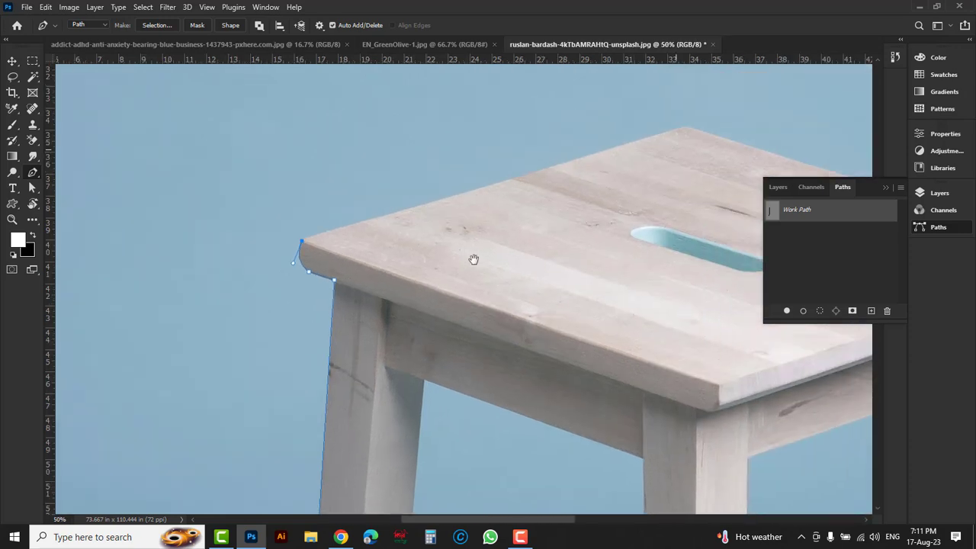
{"action": "scroll", "coordinate": [498, 211], "scroll_direction": "right", "scroll_amount": 2}
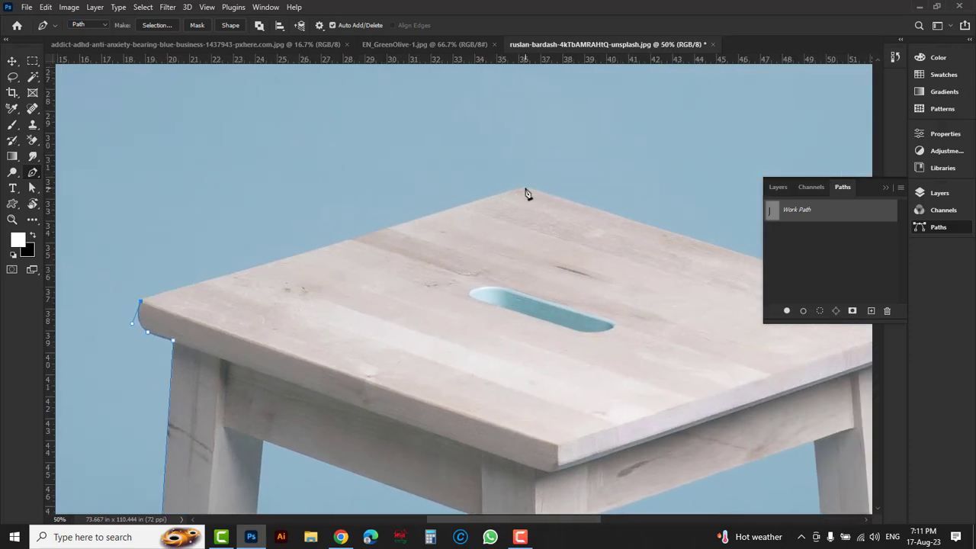
Extend the path along the seat's top edge to the right corner and curve it around the rounded corner.
{"action": "left_click", "coordinate": [525, 190]}
{"action": "scroll", "coordinate": [648, 277], "scroll_direction": "right", "scroll_amount": 3}
{"action": "scroll", "coordinate": [649, 277], "scroll_direction": "down", "scroll_amount": 1}
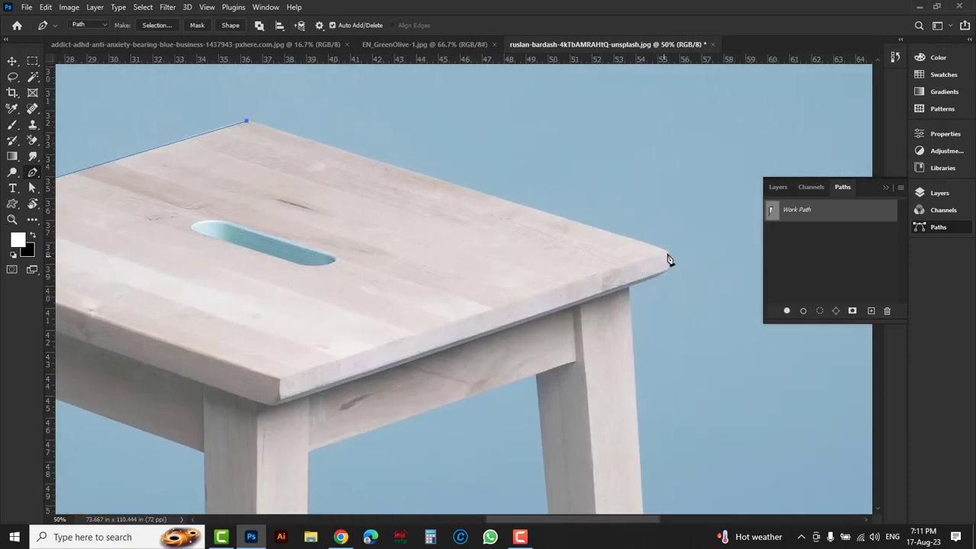
{"action": "left_click", "coordinate": [663, 251]}
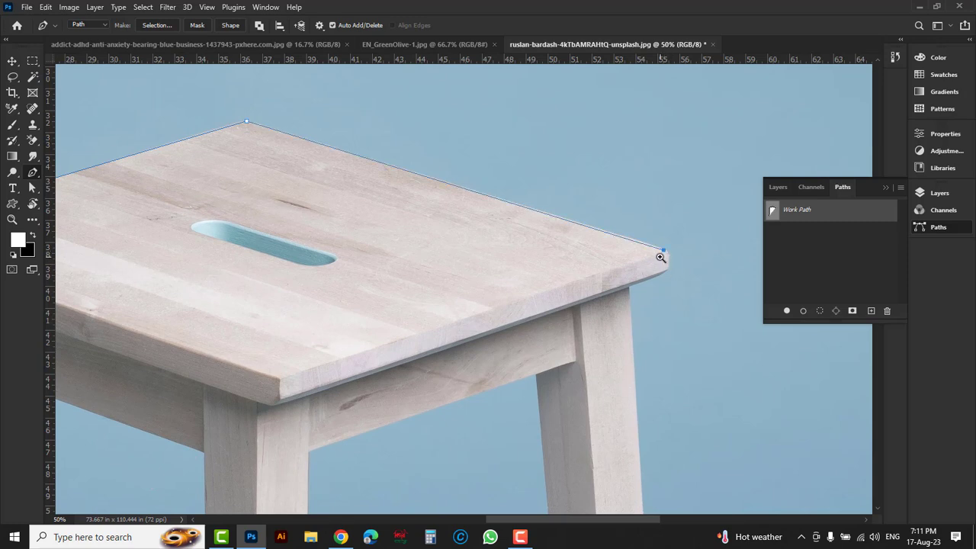
{"action": "left_click", "coordinate": [660, 258], "text": "ctrl"}
{"action": "left_click", "coordinate": [627, 272], "text": "ctrl"}
{"action": "left_click", "coordinate": [661, 264], "text": "ctrl"}
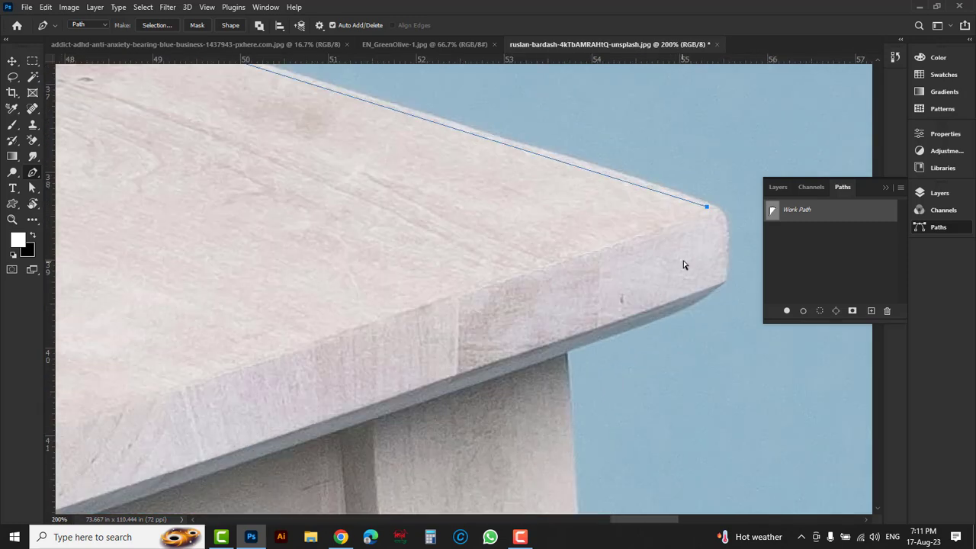
{"action": "left_click", "coordinate": [706, 203]}
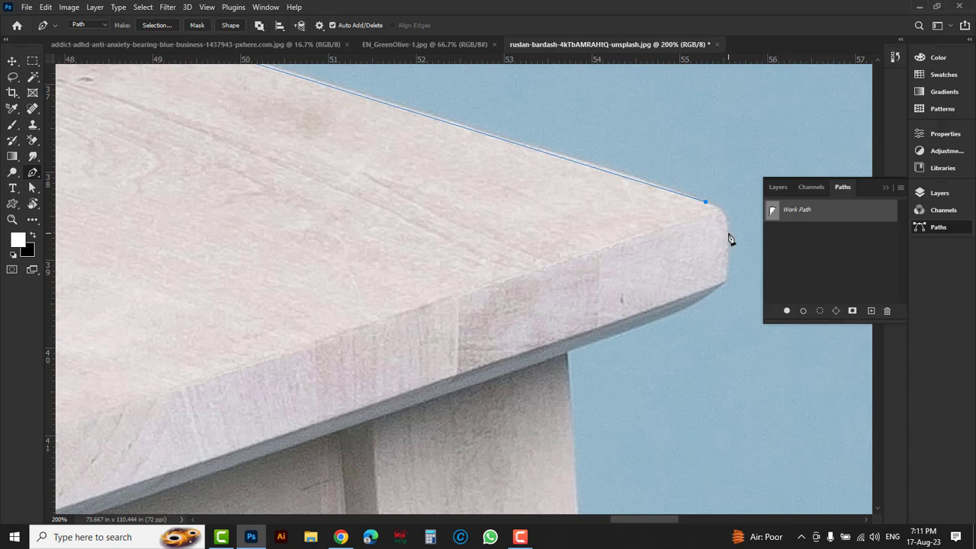
{"action": "mouse_move", "coordinate": [726, 234]}
{"action": "left_mouse_down"}
{"action": "mouse_move", "coordinate": [727, 256]}
{"action": "mouse_move", "coordinate": [672, 321]}
{"action": "left_mouse_up"}
{"action": "scroll", "coordinate": [562, 367], "scroll_direction": "down", "scroll_amount": 5}
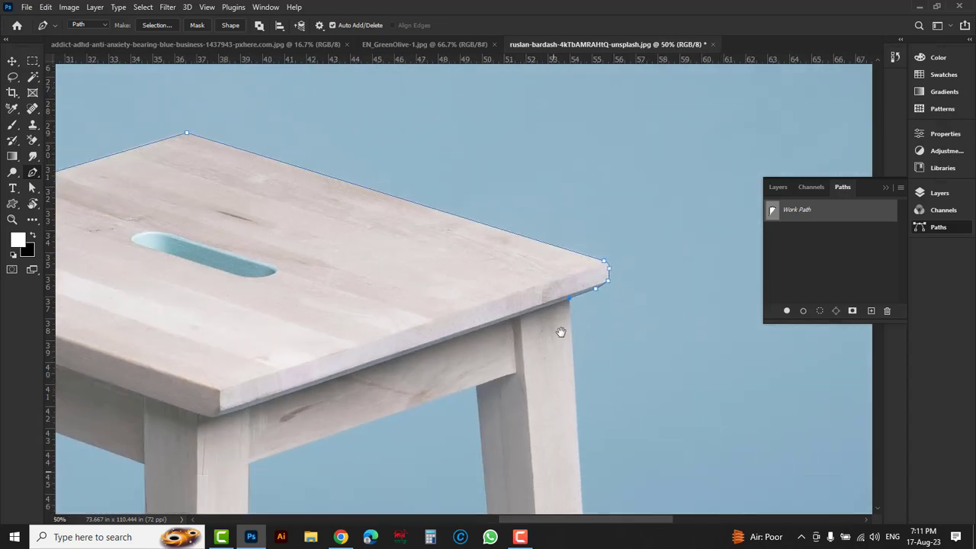
{"action": "scroll", "coordinate": [562, 331], "scroll_direction": "up", "scroll_amount": 2}
Trace the stool path down the first leg to its foot and up to the crossbar corner.
{"action": "left_click_drag", "start_coordinate": [588, 424], "coordinate": [568, 186]}
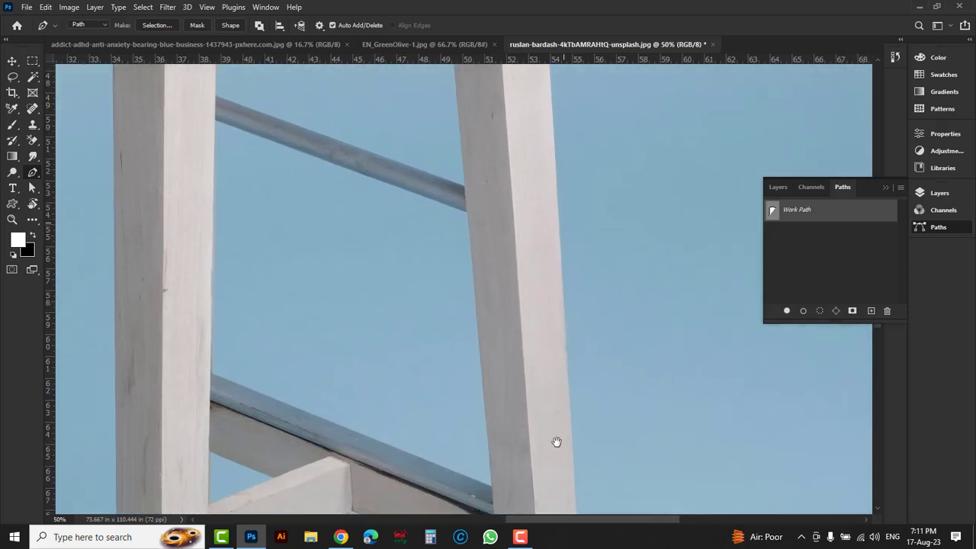
{"action": "mouse_move", "coordinate": [555, 443]}
{"action": "left_mouse_down"}
{"action": "mouse_move", "coordinate": [538, 302]}
{"action": "mouse_move", "coordinate": [550, 347]}
{"action": "left_mouse_up"}
{"action": "scroll", "coordinate": [544, 300], "scroll_direction": "down", "scroll_amount": 3}
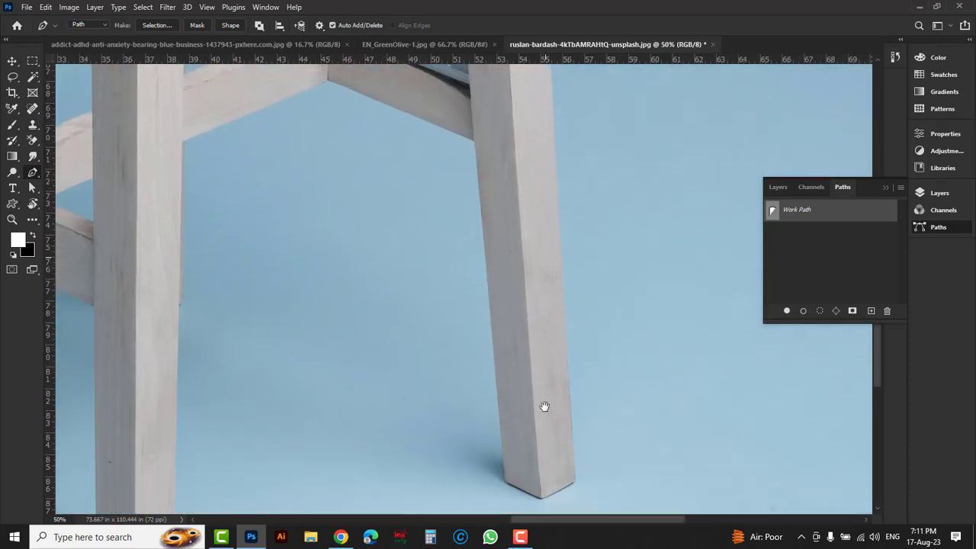
{"action": "scroll", "coordinate": [542, 405], "scroll_direction": "down", "scroll_amount": 2}
{"action": "left_click", "coordinate": [574, 434]}
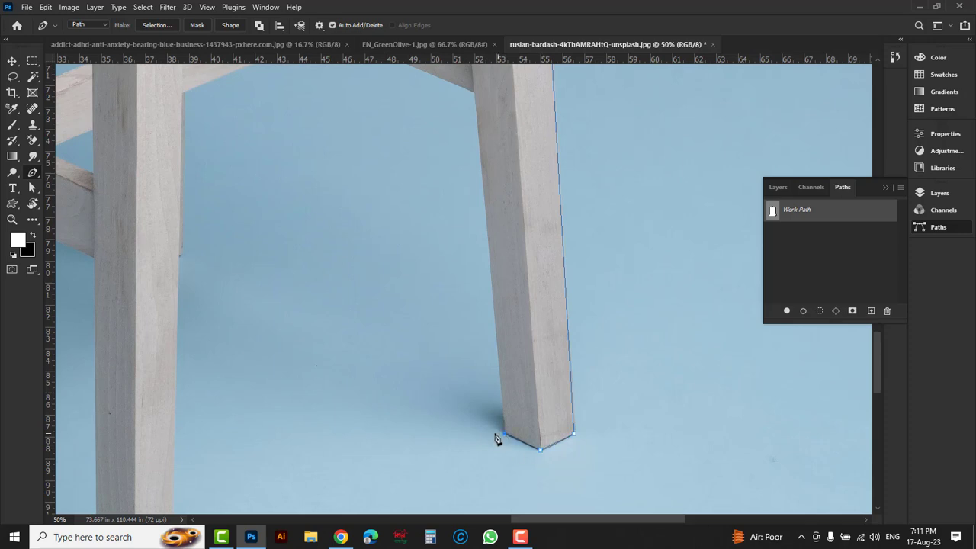
{"action": "left_click_drag", "start_coordinate": [462, 222], "coordinate": [512, 381]}
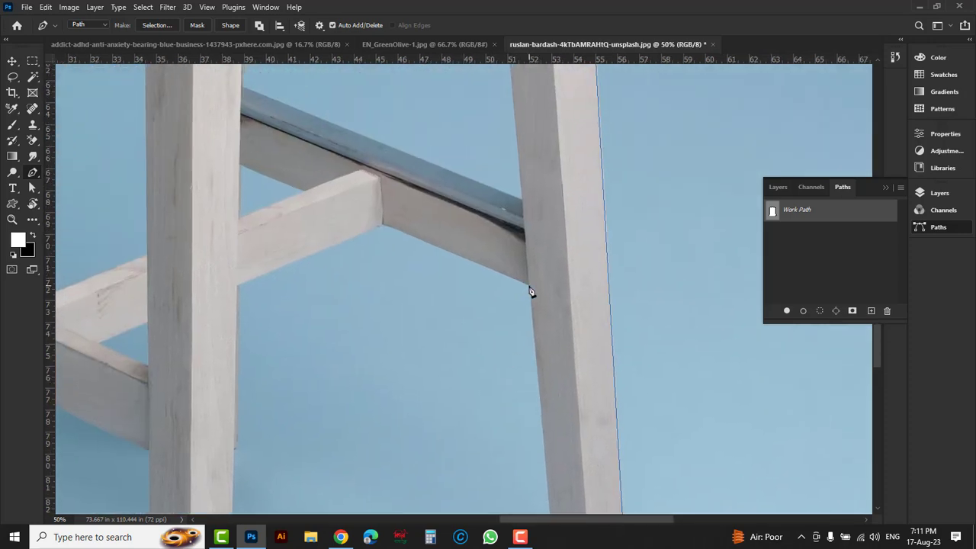
{"action": "left_click", "coordinate": [528, 285]}
{"action": "left_click", "coordinate": [382, 227]}
Anchor along the crossbar, down the next leg, at the crossbar-leg joint and the left leg's foot.
{"action": "left_click_drag", "start_coordinate": [235, 308], "coordinate": [343, 275]}
{"action": "left_click", "coordinate": [348, 260]}
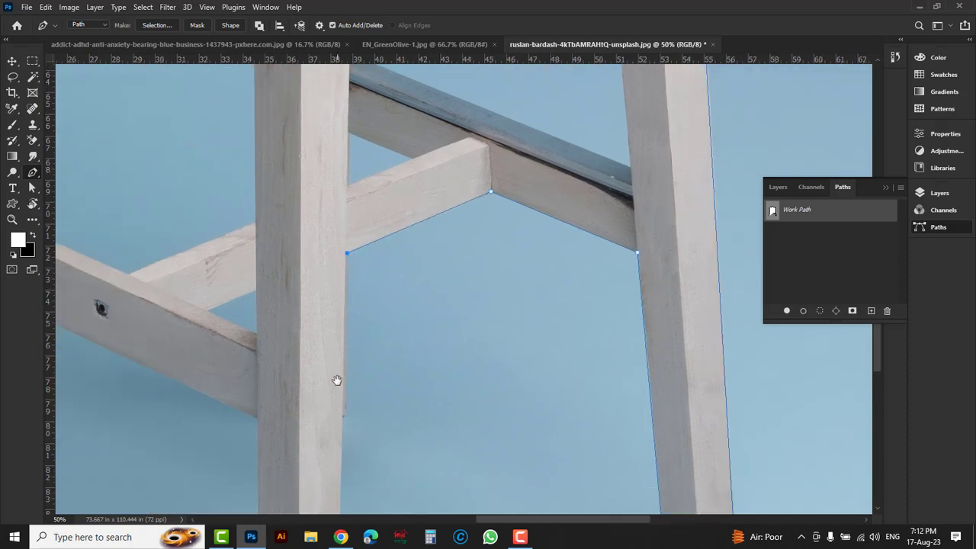
{"action": "left_click_drag", "start_coordinate": [335, 379], "coordinate": [468, 170]}
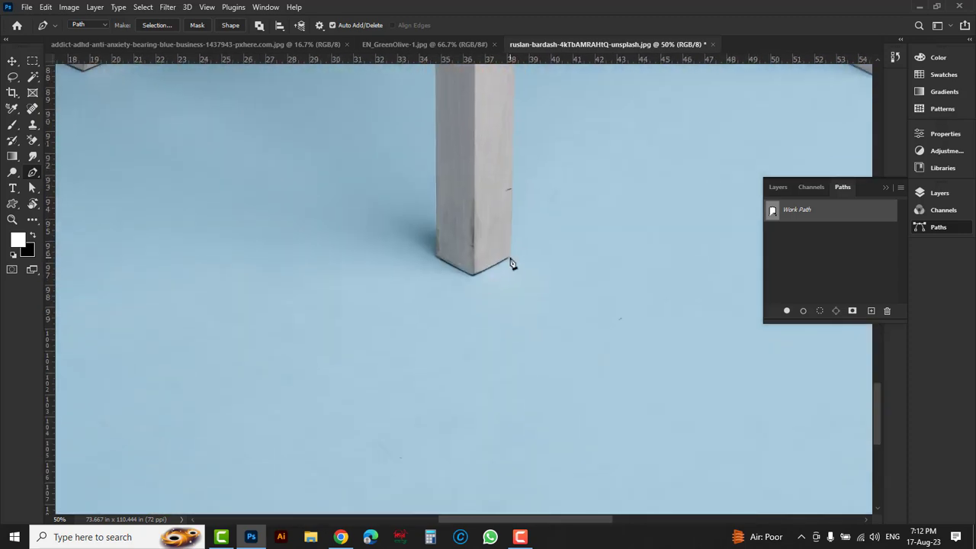
{"action": "left_click", "coordinate": [509, 260]}
{"action": "left_click_drag", "start_coordinate": [440, 255], "coordinate": [460, 409]}
{"action": "mouse_move", "coordinate": [450, 92]}
{"action": "left_mouse_down"}
{"action": "mouse_move", "coordinate": [449, 242]}
{"action": "mouse_move", "coordinate": [483, 447]}
{"action": "left_mouse_up"}
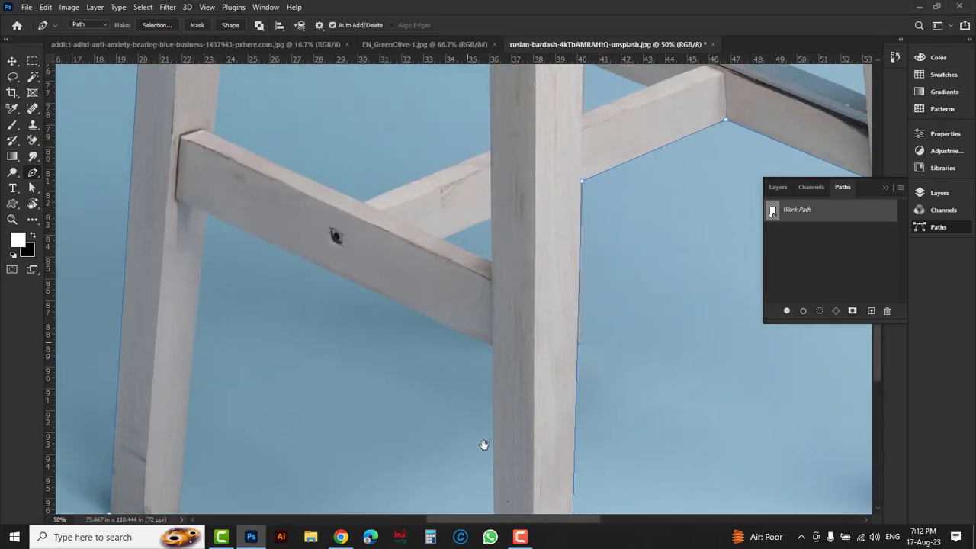
{"action": "left_click", "coordinate": [494, 353]}
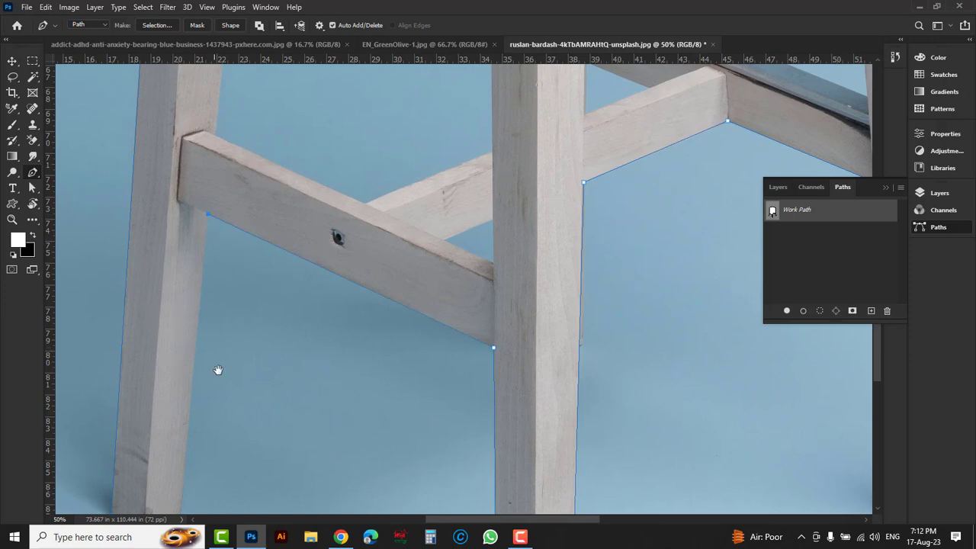
{"action": "left_click_drag", "start_coordinate": [218, 370], "coordinate": [305, 207]}
{"action": "left_click", "coordinate": [266, 356]}
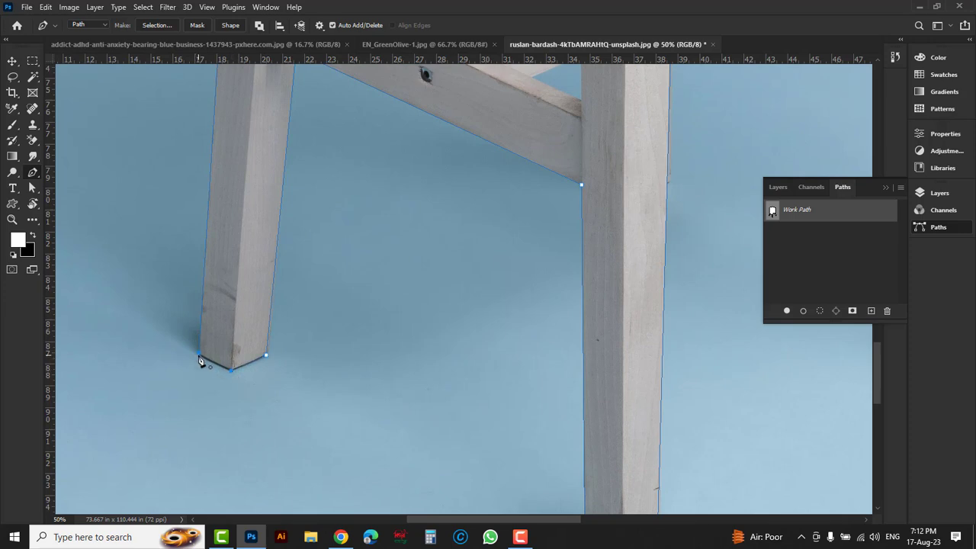
Zoom out to review the whole stool outline, then zoom back in and anchor along the crossbar edge.
{"action": "left_click", "coordinate": [412, 325], "text": "alt"}
{"action": "left_click", "coordinate": [417, 321], "text": "alt"}
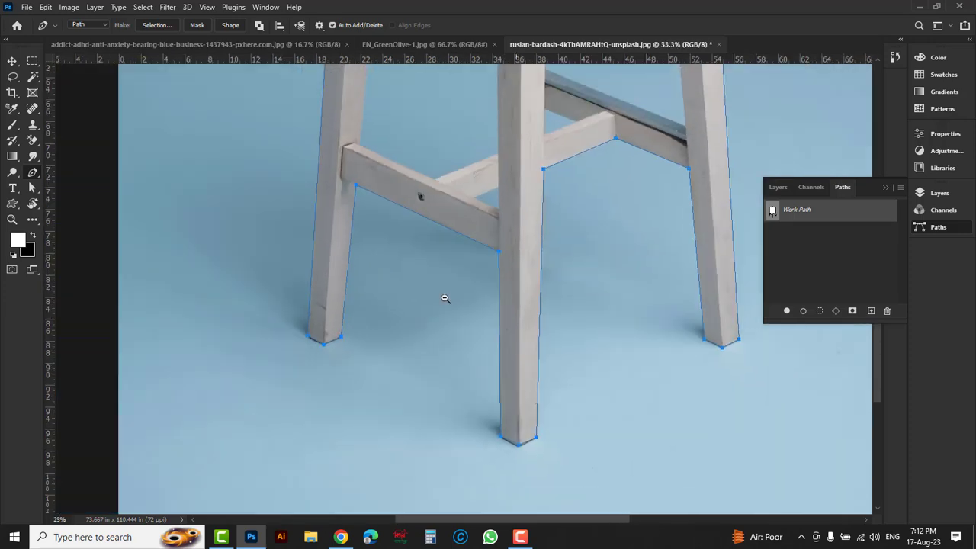
{"action": "left_click", "coordinate": [445, 298], "text": "alt"}
{"action": "left_click", "coordinate": [464, 283], "text": "alt"}
{"action": "left_click_drag", "start_coordinate": [533, 172], "coordinate": [525, 315]}
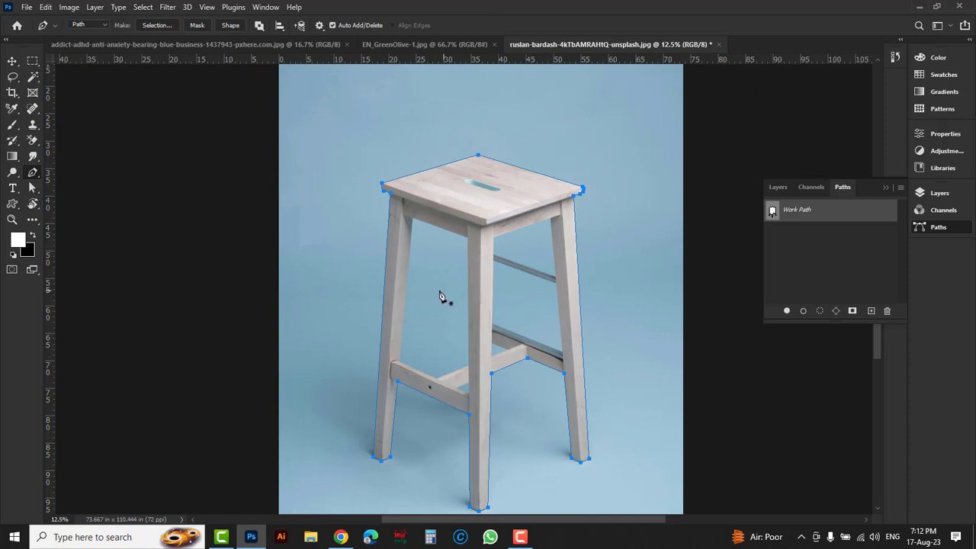
{"action": "left_click", "coordinate": [416, 328], "text": "ctrl"}
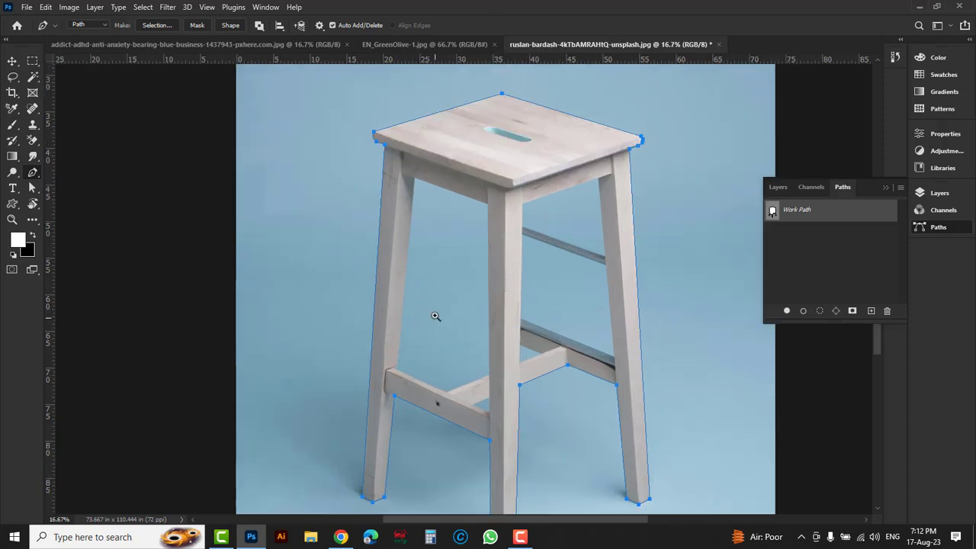
{"action": "left_click", "coordinate": [430, 358], "text": "ctrl"}
{"action": "left_click", "coordinate": [457, 420], "text": "ctrl"}
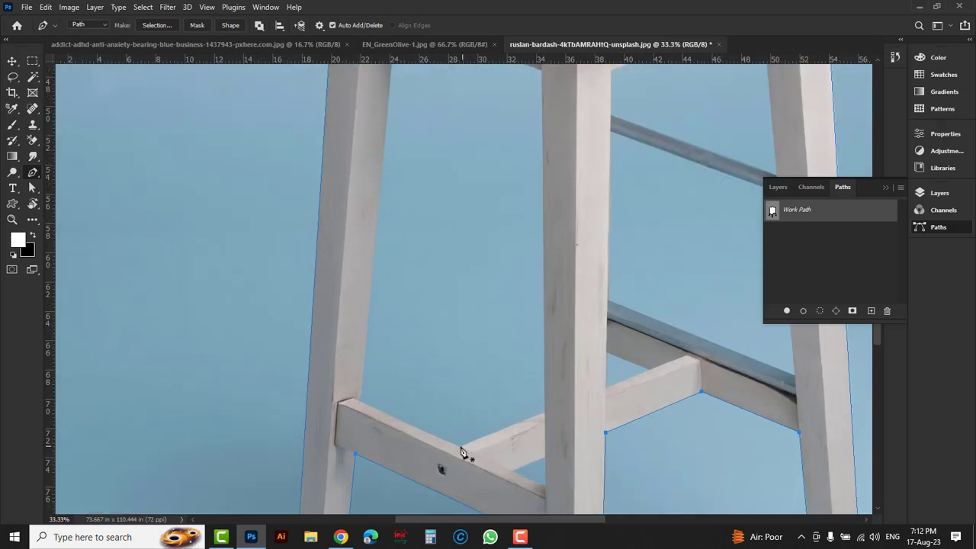
{"action": "left_click", "coordinate": [456, 445], "text": "ctrl"}
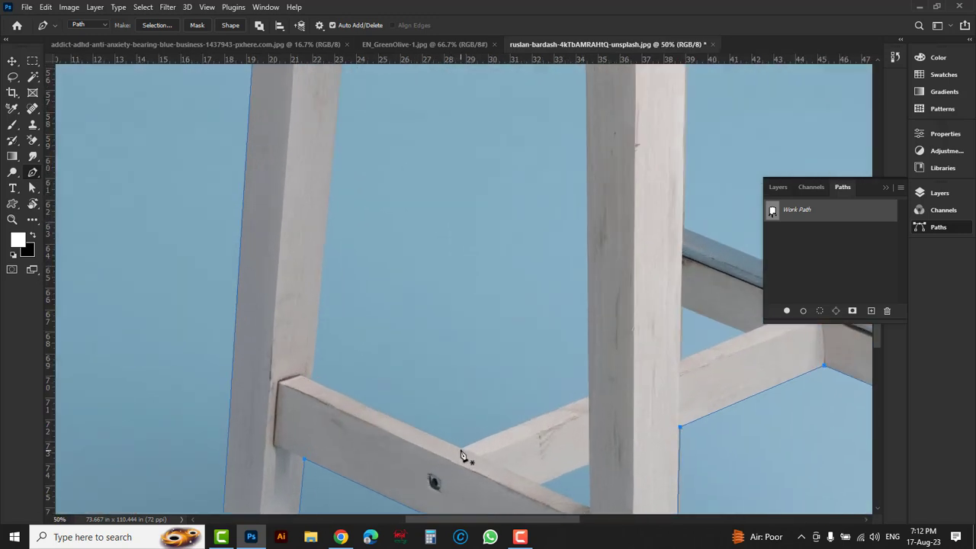
{"action": "left_click", "coordinate": [460, 450]}
Anchor the leg-seat and leg-crossbar joints and join the path to the earlier anchor.
{"action": "scroll", "coordinate": [335, 449], "scroll_direction": "up", "scroll_amount": 3}
{"action": "scroll", "coordinate": [340, 244], "scroll_direction": "up", "scroll_amount": 3}
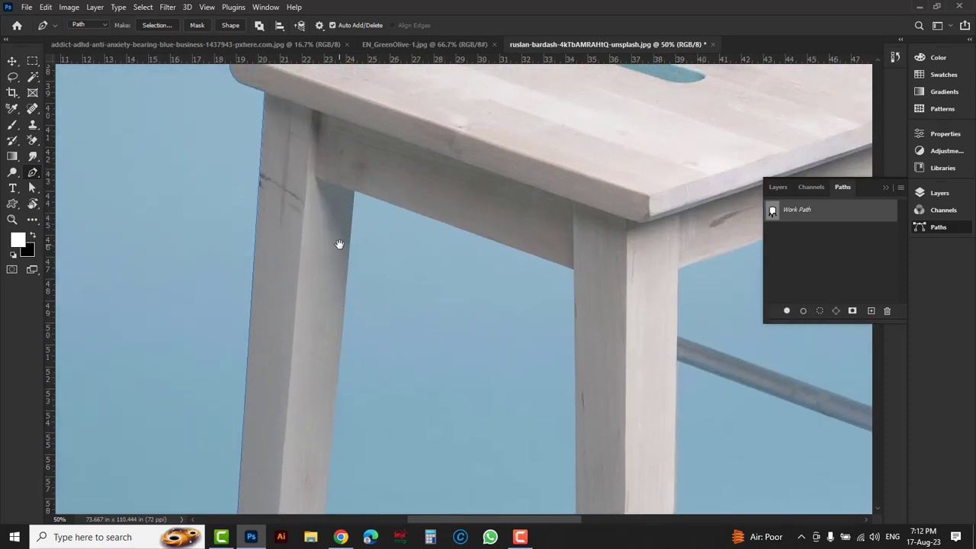
{"action": "left_click", "coordinate": [355, 190]}
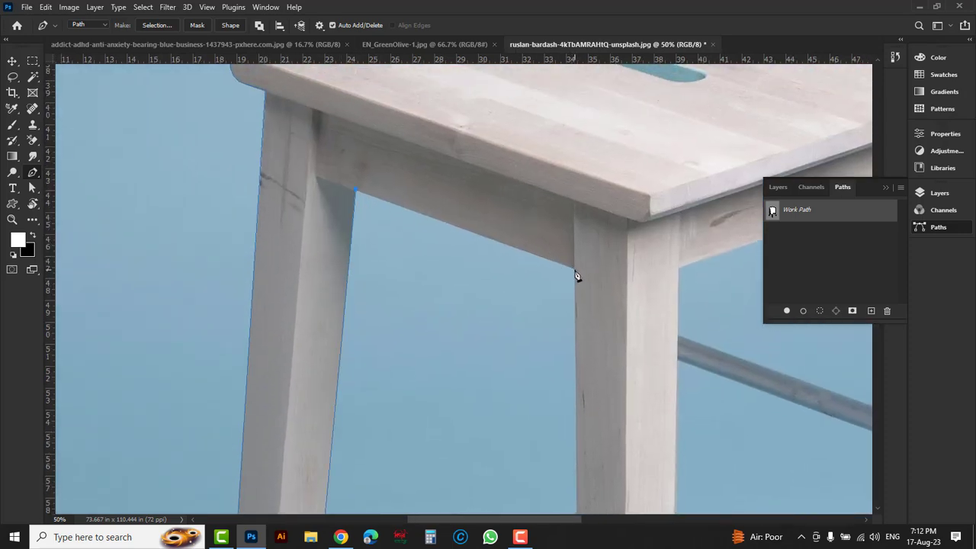
{"action": "mouse_move", "coordinate": [580, 331]}
{"action": "left_mouse_down"}
{"action": "mouse_move", "coordinate": [566, 261]}
{"action": "mouse_move", "coordinate": [559, 327]}
{"action": "left_mouse_up"}
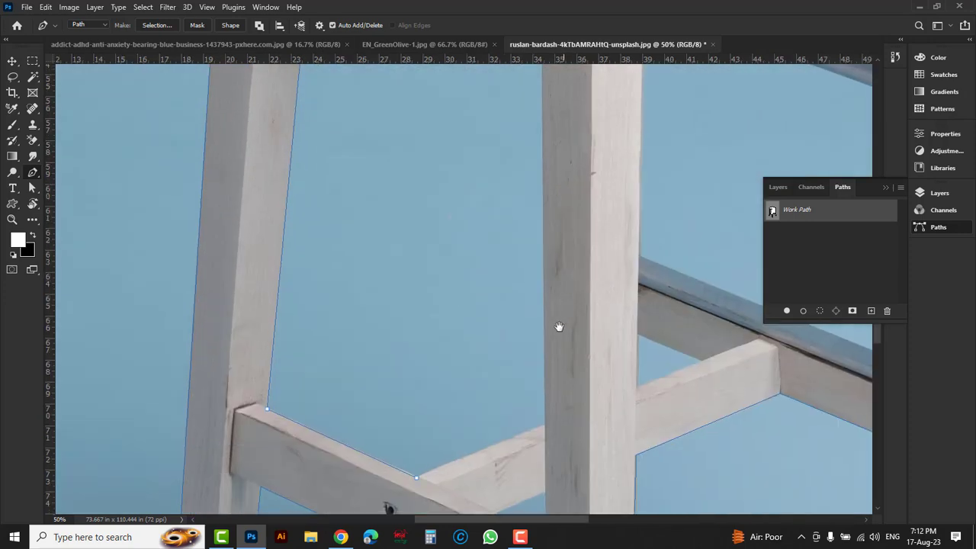
{"action": "left_click", "coordinate": [544, 424]}
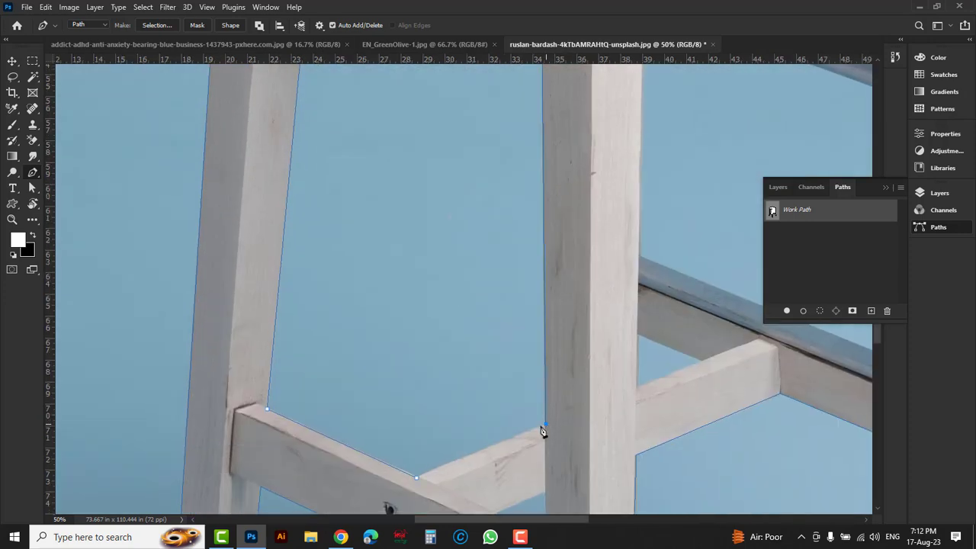
{"action": "left_click", "coordinate": [416, 478]}
{"action": "scroll", "coordinate": [415, 485], "scroll_direction": "down", "scroll_amount": 1}
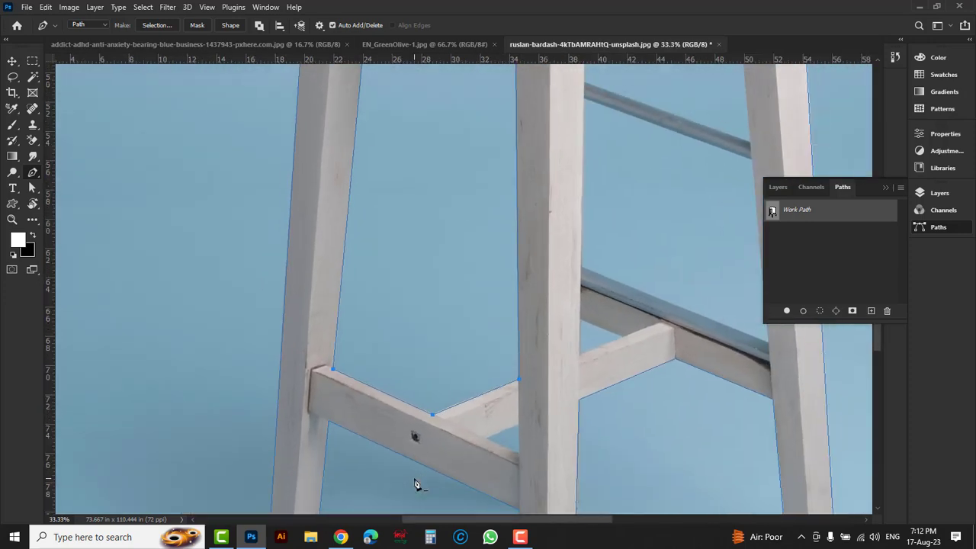
{"action": "scroll", "coordinate": [416, 484], "scroll_direction": "down", "scroll_amount": 2}
{"action": "scroll", "coordinate": [416, 484], "scroll_direction": "down", "scroll_amount": 1}
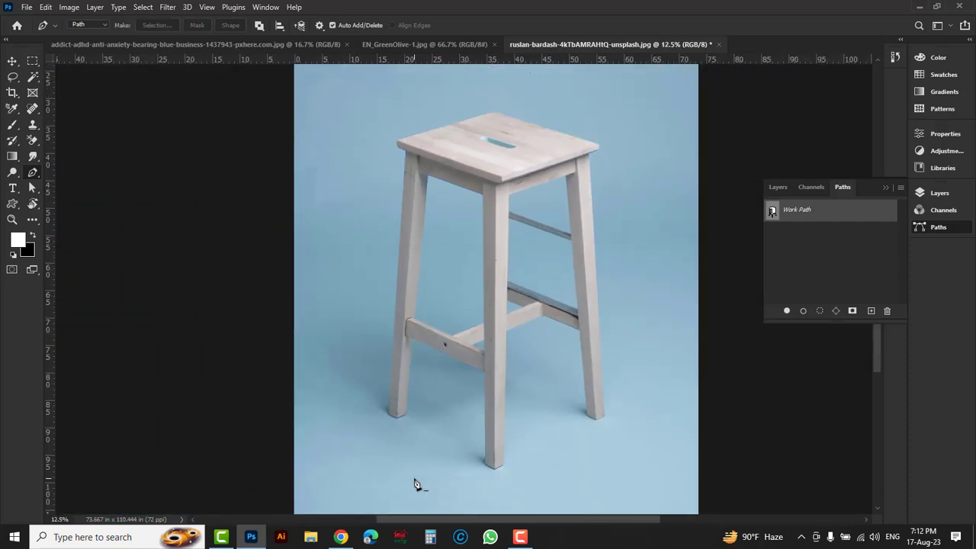
Load the stool path as a selection and copy it onto a new Layer 1 with Ctrl+J.
{"action": "key", "text": "ctrl+Return"}
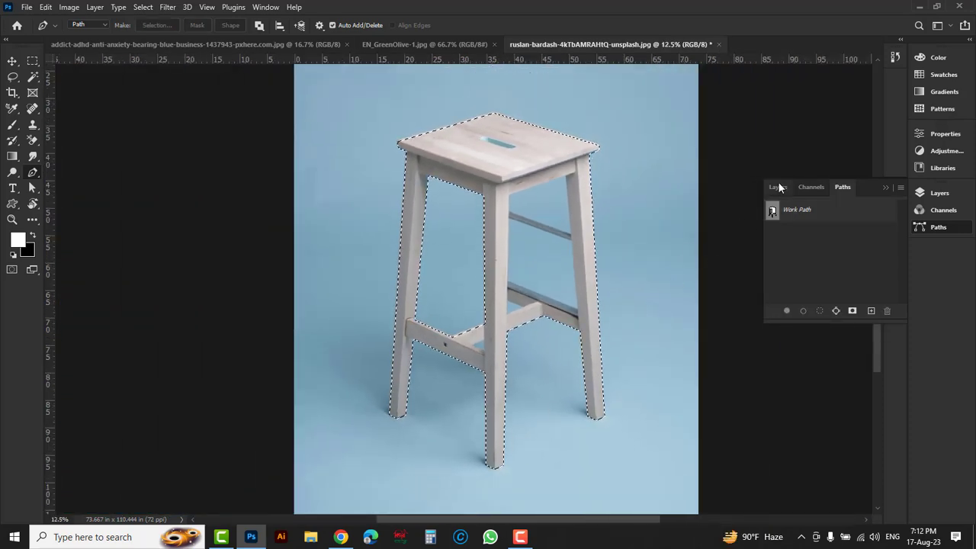
{"action": "left_click", "coordinate": [776, 188]}
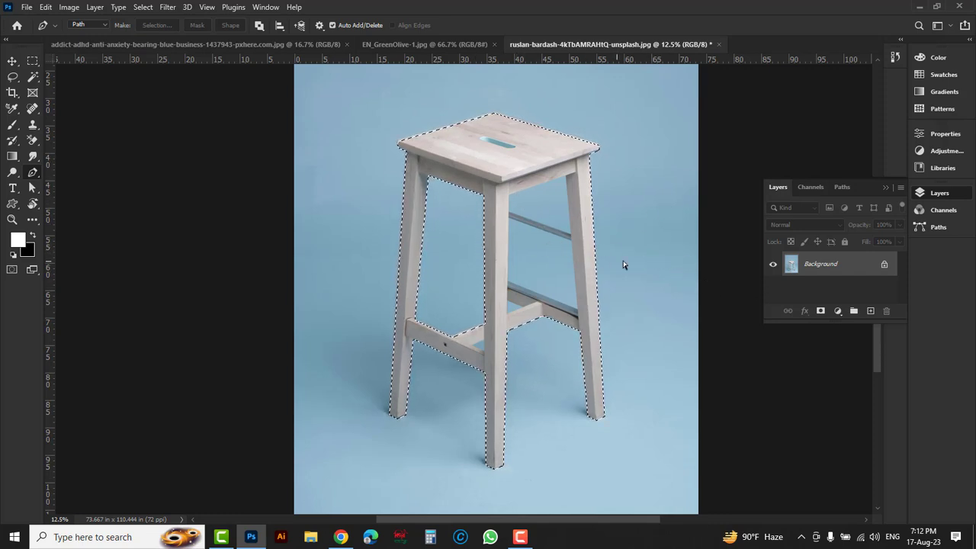
{"action": "key", "text": "ctrl+j"}
Hide and reshow the Background to check the cutout, then switch to EN_GreenOlive-1.jpg.
{"action": "left_click", "coordinate": [773, 289]}
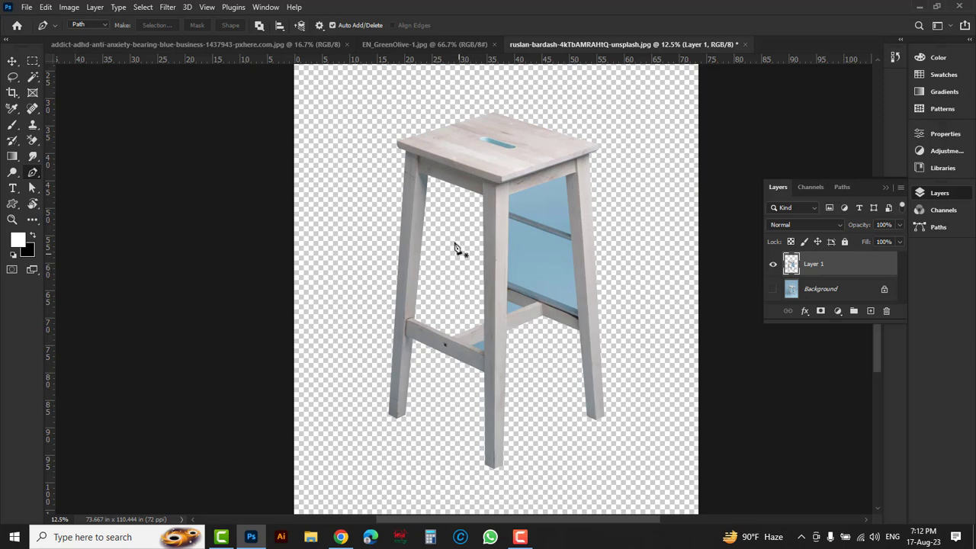
{"action": "left_click", "coordinate": [772, 289]}
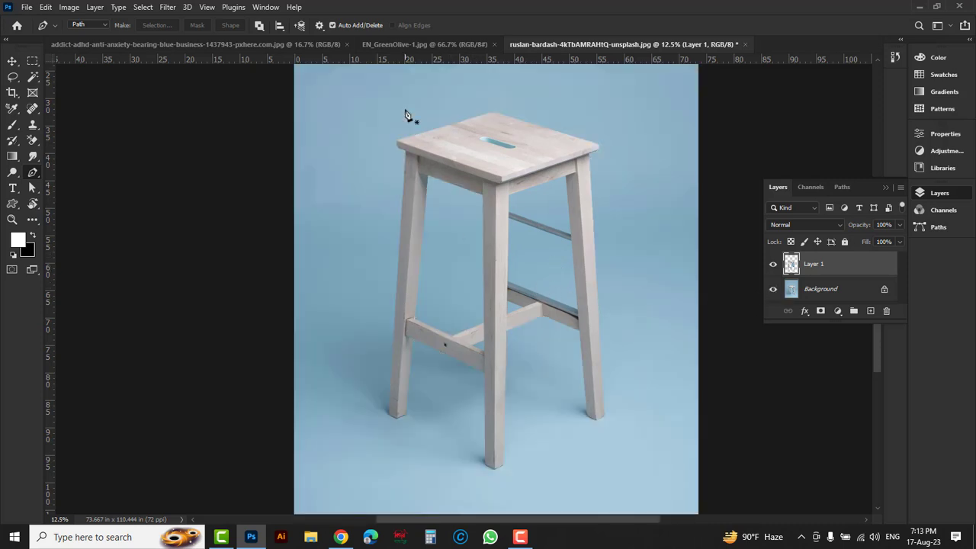
{"action": "left_click", "coordinate": [382, 47]}
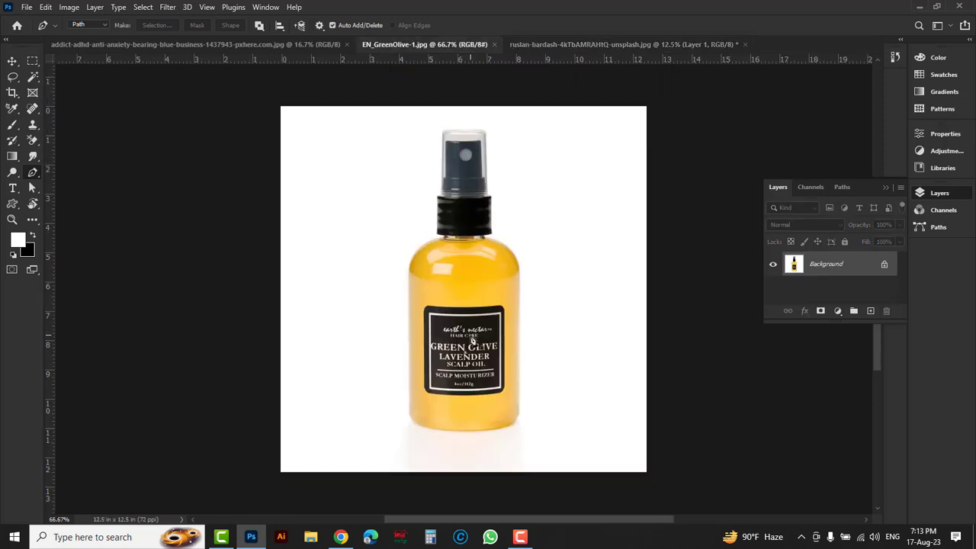
Start the bottle outline at its lower left edge with a second anchor higher up.
{"action": "scroll", "coordinate": [444, 363], "scroll_direction": "up", "scroll_amount": 2}
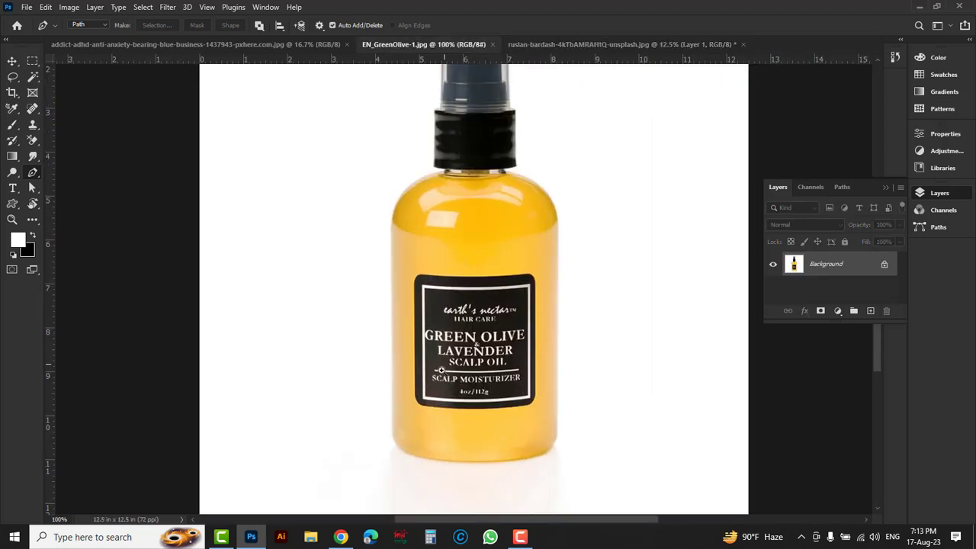
{"action": "scroll", "coordinate": [443, 364], "scroll_direction": "up", "scroll_amount": 2}
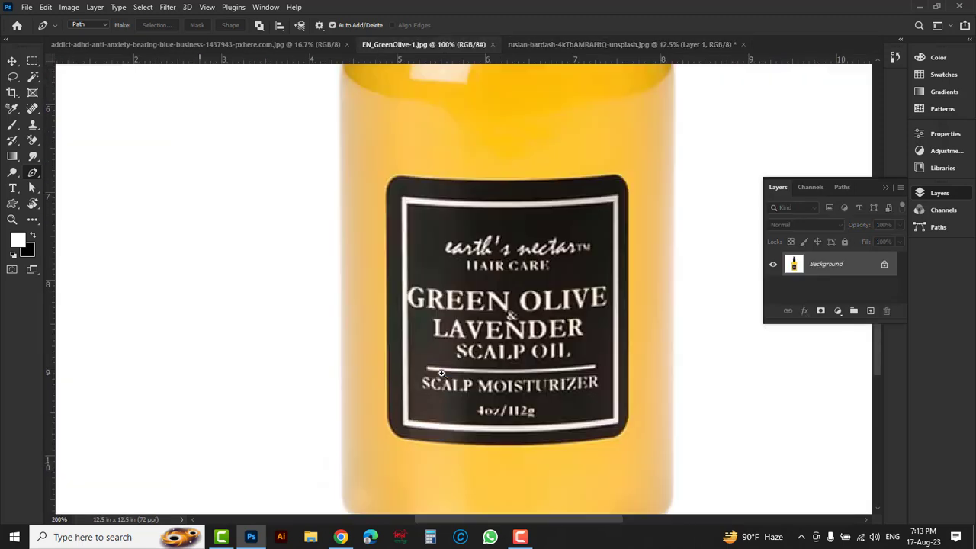
{"action": "left_click", "coordinate": [340, 482]}
{"action": "left_click_drag", "start_coordinate": [348, 187], "coordinate": [367, 331]}
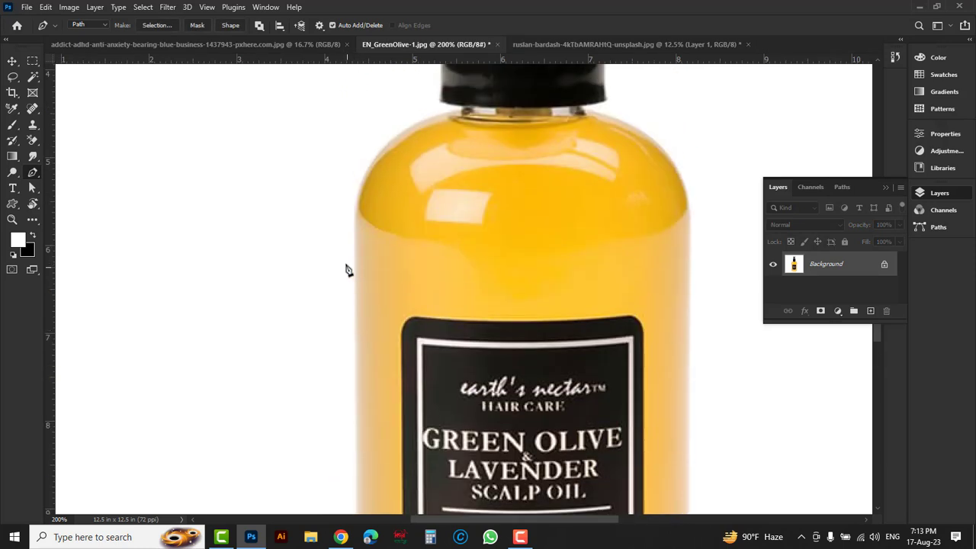
{"action": "left_click", "coordinate": [355, 238]}
{"action": "scroll", "coordinate": [368, 290], "scroll_direction": "down", "scroll_amount": 3}
{"action": "scroll", "coordinate": [368, 261], "scroll_direction": "up", "scroll_amount": 1}
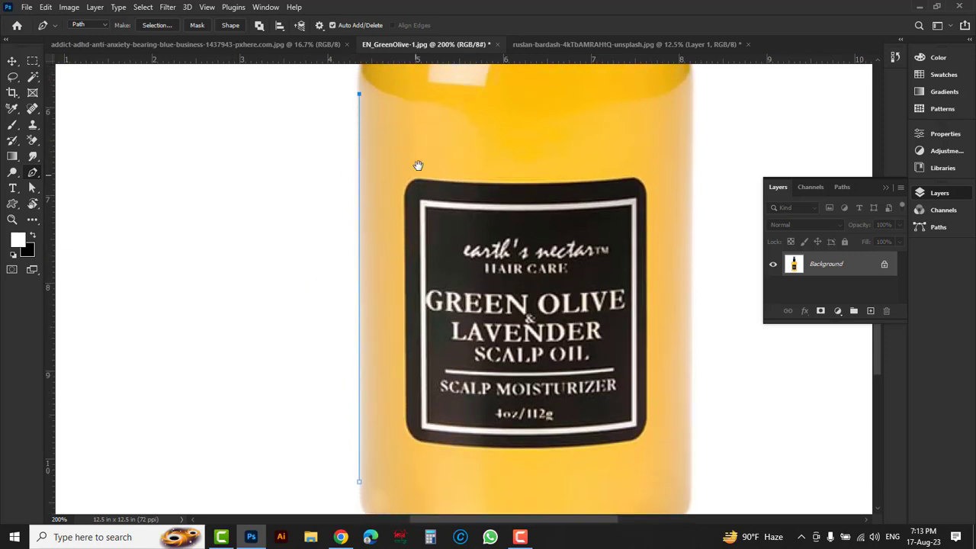
Curve the path over the bottle's shoulder, trimming its handles, and anchor at the cap's base.
{"action": "left_click_drag", "start_coordinate": [422, 144], "coordinate": [404, 356]}
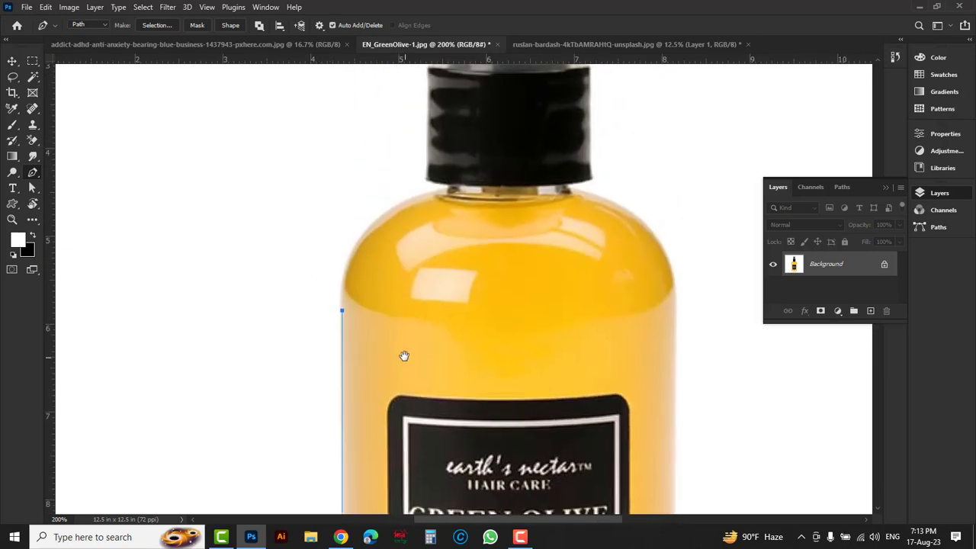
{"action": "left_click", "coordinate": [447, 190]}
{"action": "left_click_drag", "start_coordinate": [459, 189], "coordinate": [564, 176]}
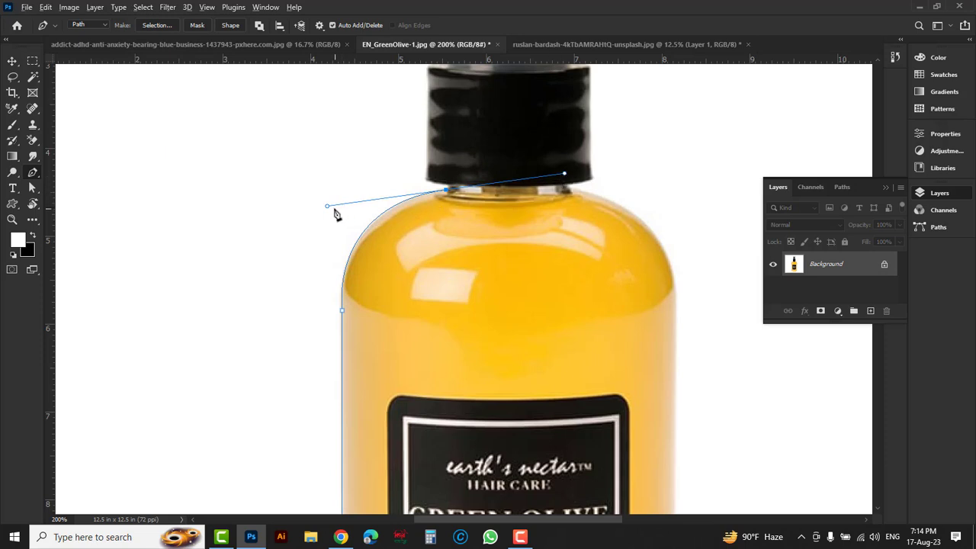
{"action": "mouse_move", "coordinate": [328, 208]}
{"action": "left_mouse_down"}
{"action": "mouse_move", "coordinate": [405, 271]}
{"action": "mouse_move", "coordinate": [330, 208]}
{"action": "left_mouse_up"}
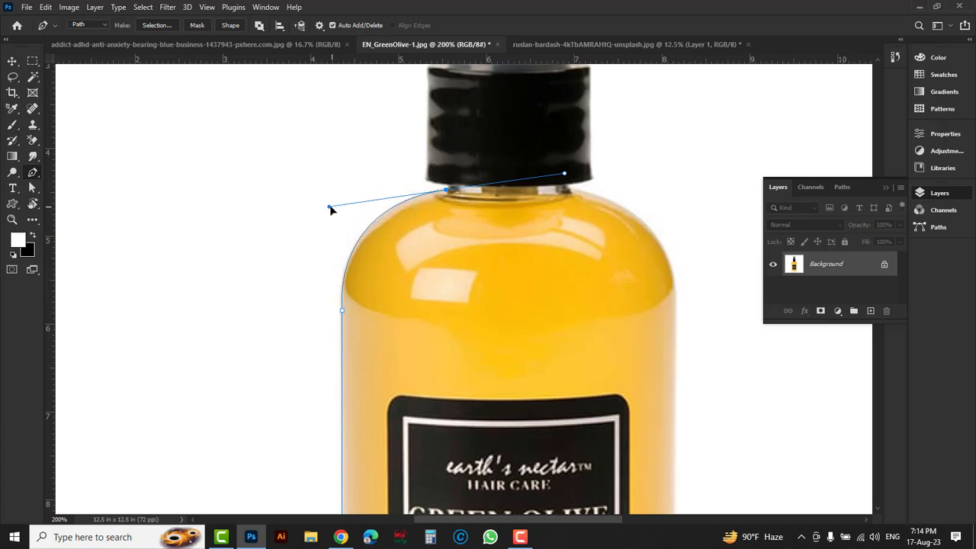
{"action": "left_click", "coordinate": [448, 192], "text": "alt"}
{"action": "left_click", "coordinate": [451, 179]}
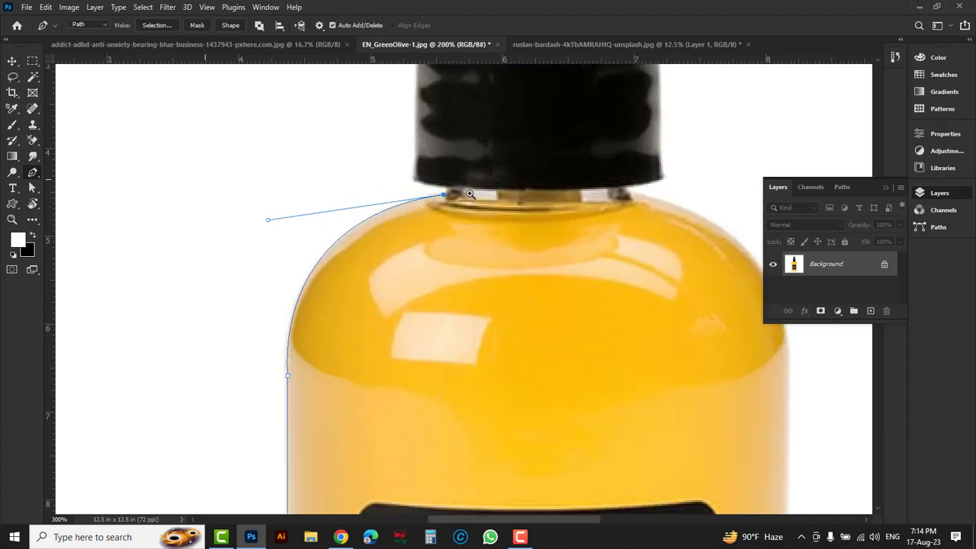
{"action": "left_click", "coordinate": [462, 198]}
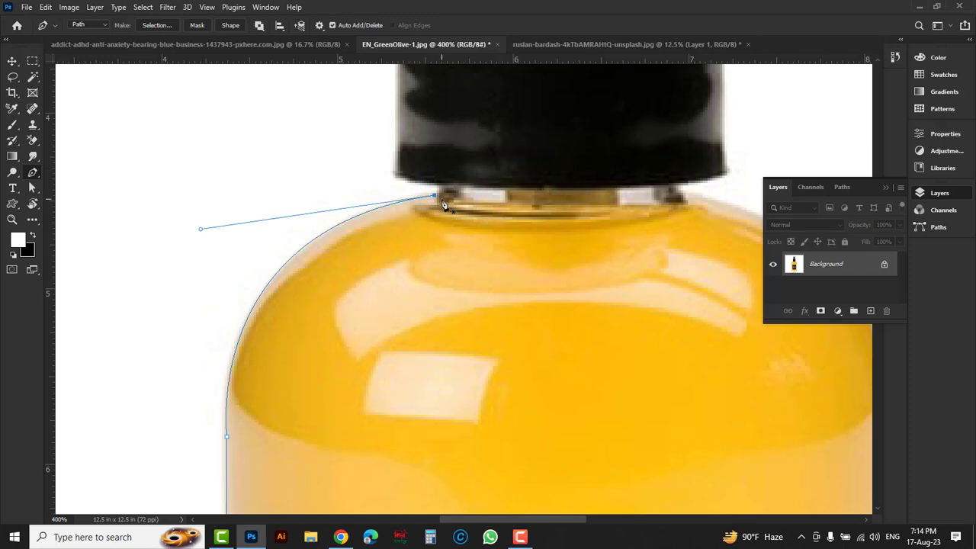
{"action": "left_click_drag", "start_coordinate": [443, 205], "coordinate": [445, 205]}
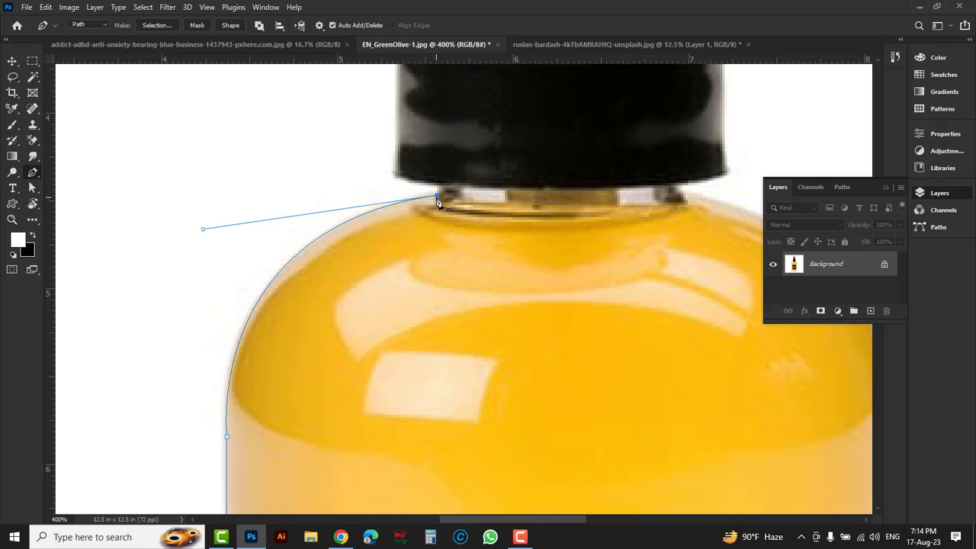
{"action": "left_click", "coordinate": [438, 193]}
{"action": "left_click_drag", "start_coordinate": [404, 180], "coordinate": [385, 164]}
{"action": "scroll", "coordinate": [399, 244], "scroll_direction": "up", "scroll_amount": 5}
Run the outline up the cap's left side and across its top with rounded corners.
{"action": "left_click", "coordinate": [357, 190]}
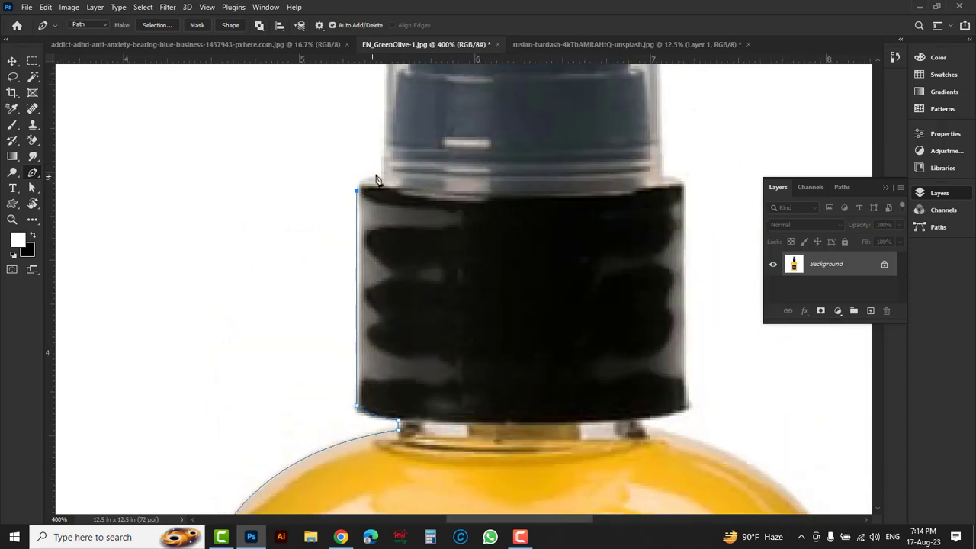
{"action": "mouse_move", "coordinate": [383, 176]}
{"action": "left_mouse_down"}
{"action": "mouse_move", "coordinate": [412, 181]}
{"action": "mouse_move", "coordinate": [396, 391]}
{"action": "mouse_move", "coordinate": [407, 494]}
{"action": "left_mouse_up"}
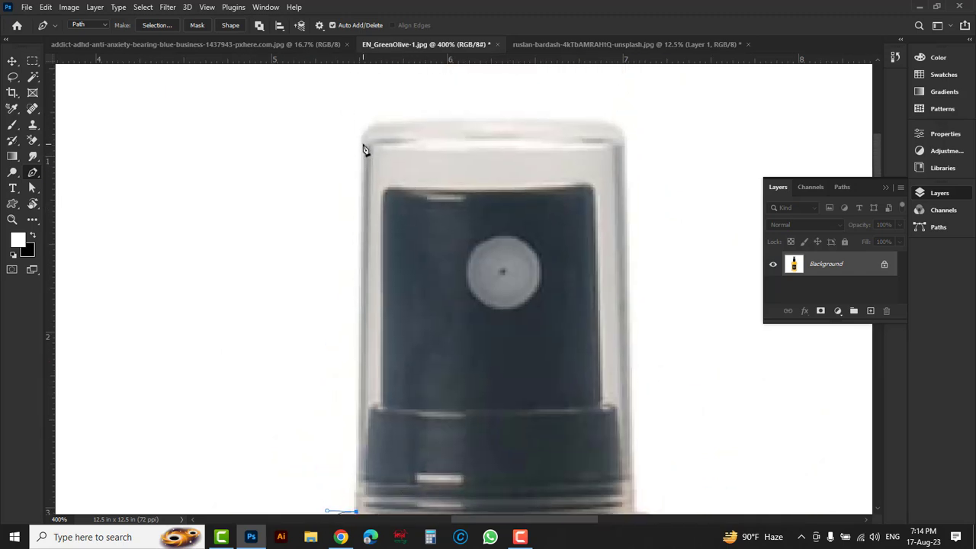
{"action": "left_click", "coordinate": [363, 143]}
{"action": "left_click_drag", "start_coordinate": [388, 120], "coordinate": [415, 119]}
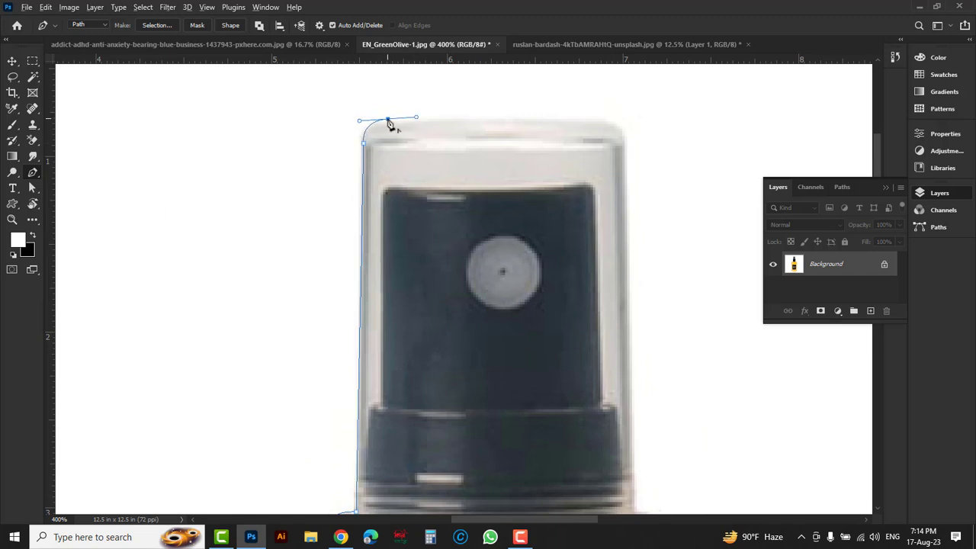
{"action": "left_click", "coordinate": [387, 119], "text": "alt"}
{"action": "left_click", "coordinate": [595, 119]}
{"action": "left_click_drag", "start_coordinate": [626, 150], "coordinate": [625, 180]}
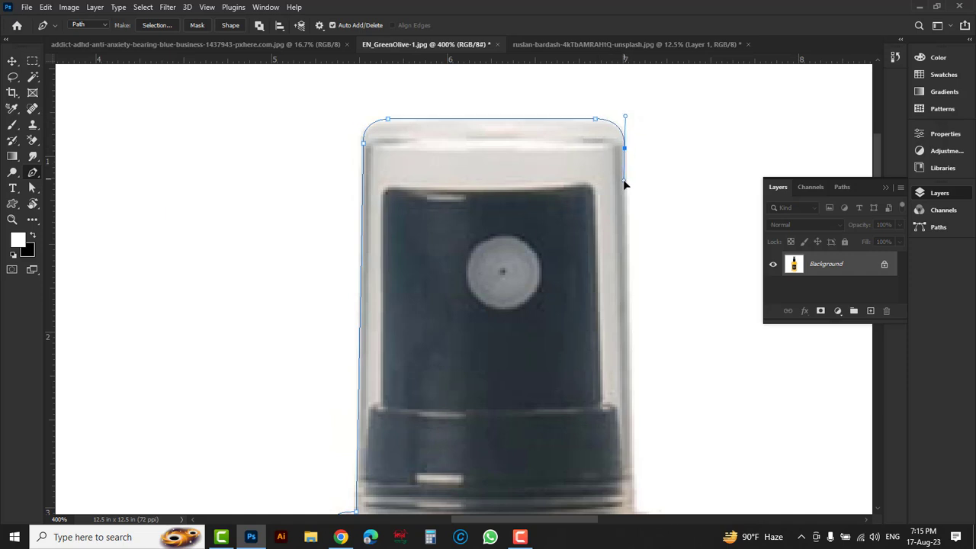
Continue the path down the cap's right side and along the black collar's bottom edge.
{"action": "left_click_drag", "start_coordinate": [625, 430], "coordinate": [519, 163]}
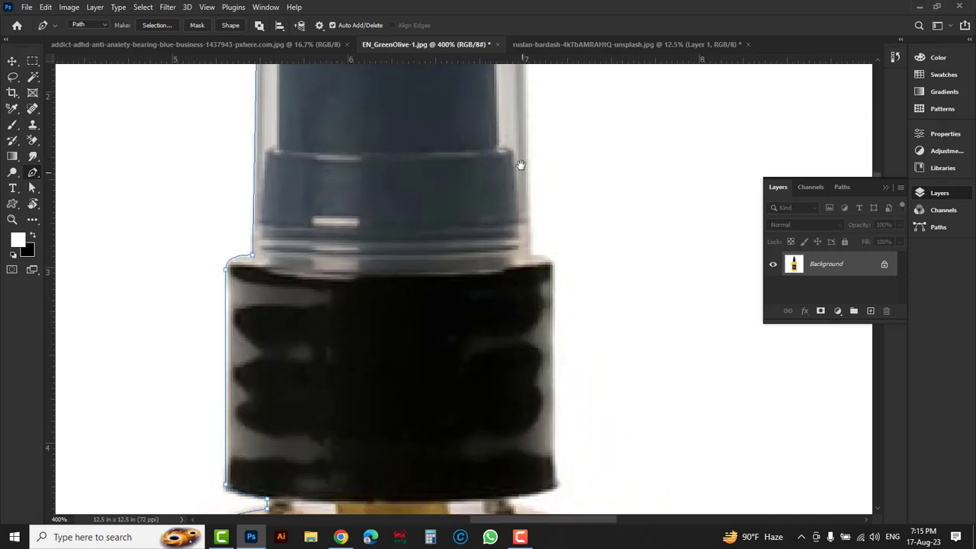
{"action": "left_click", "coordinate": [529, 247]}
{"action": "scroll", "coordinate": [556, 283], "scroll_direction": "down", "scroll_amount": 2}
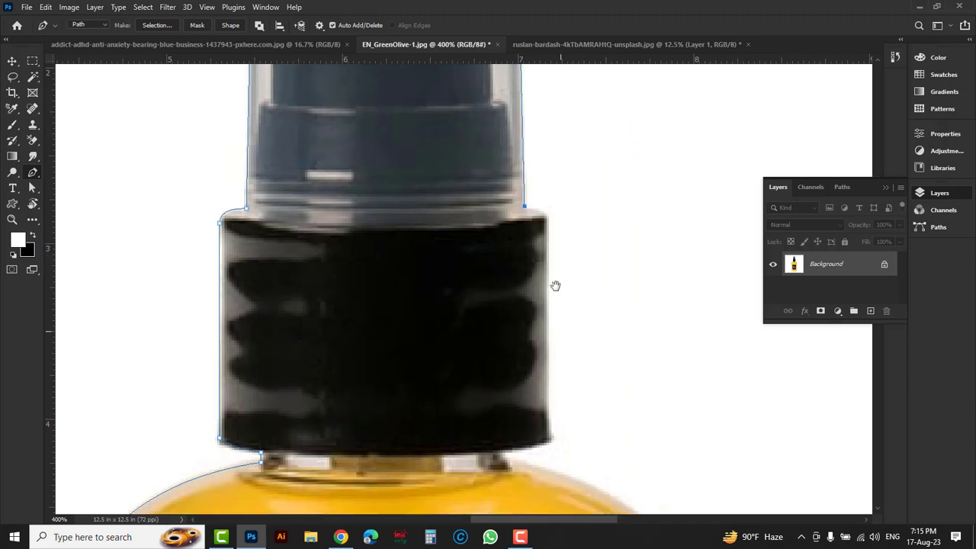
{"action": "left_click_drag", "start_coordinate": [546, 206], "coordinate": [547, 238]}
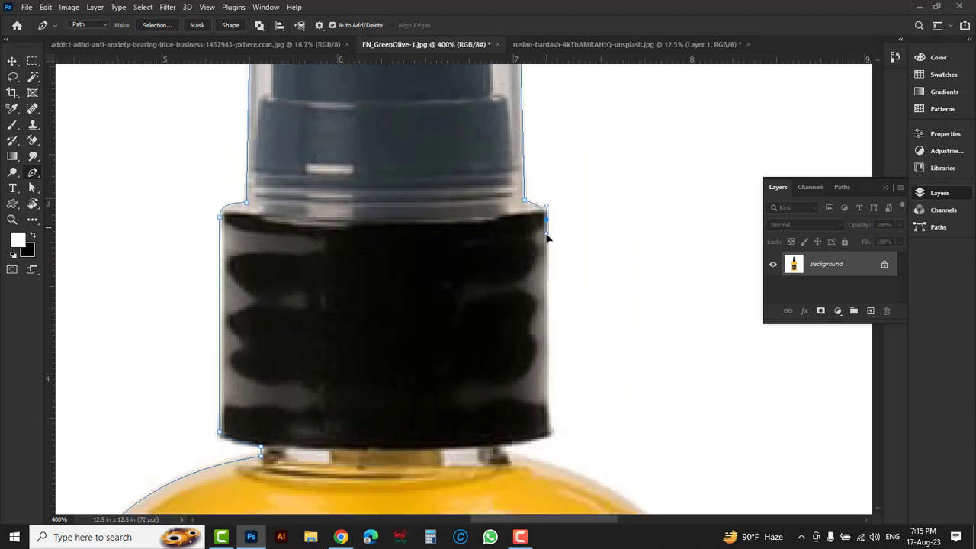
{"action": "left_click_drag", "start_coordinate": [550, 424], "coordinate": [544, 263]}
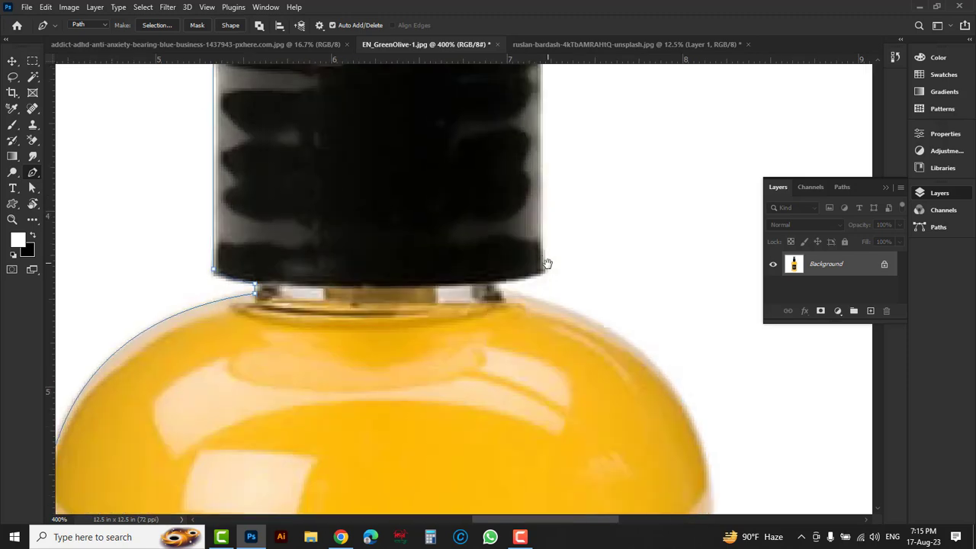
{"action": "left_click", "coordinate": [543, 271]}
{"action": "left_click_drag", "start_coordinate": [491, 285], "coordinate": [458, 287]}
{"action": "left_click_drag", "start_coordinate": [566, 252], "coordinate": [542, 209]}
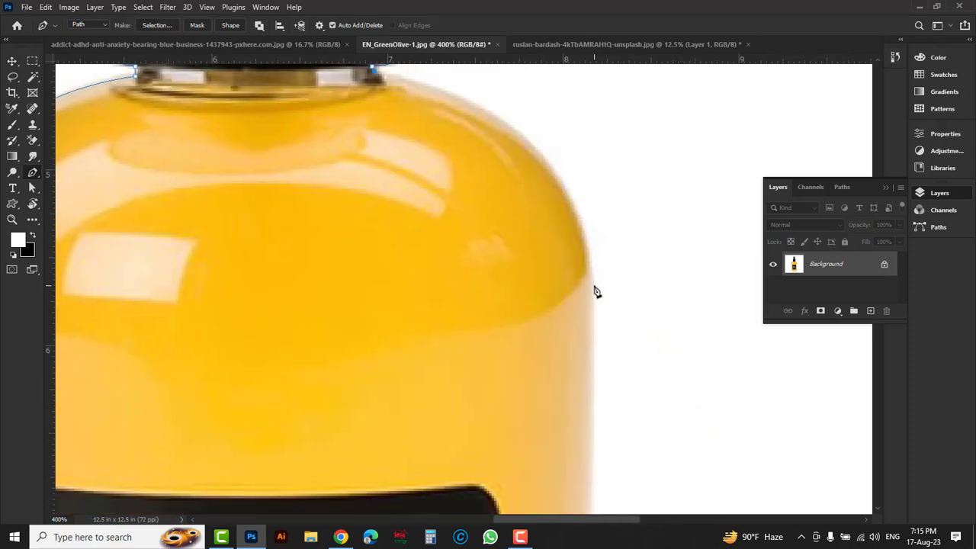
Anchor the path on the bottle's right shoulder and down its right edge, redoing a misplaced point.
{"action": "left_click_drag", "start_coordinate": [594, 287], "coordinate": [602, 476]}
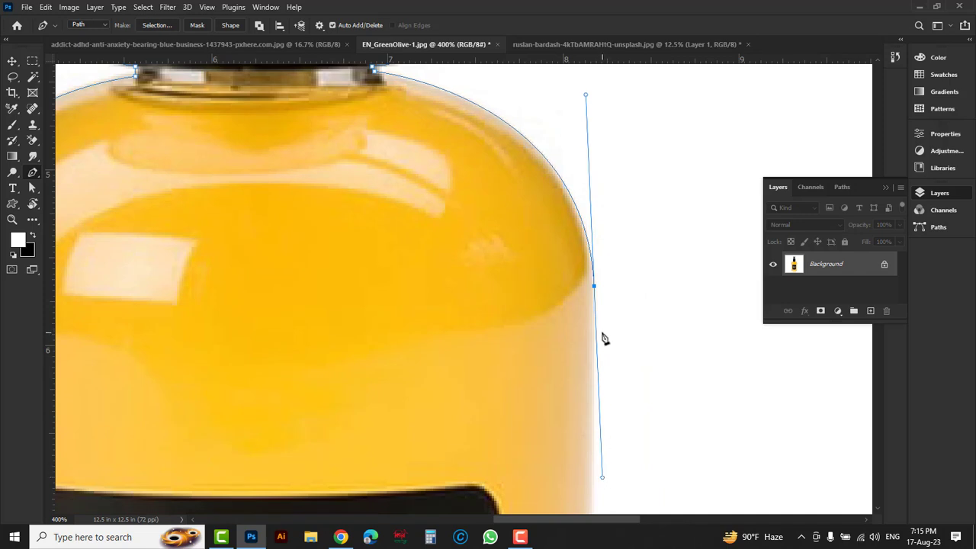
{"action": "left_click", "coordinate": [594, 288], "text": "alt"}
{"action": "scroll", "coordinate": [591, 339], "scroll_direction": "down", "scroll_amount": 5}
{"action": "scroll", "coordinate": [578, 371], "scroll_direction": "down", "scroll_amount": 5}
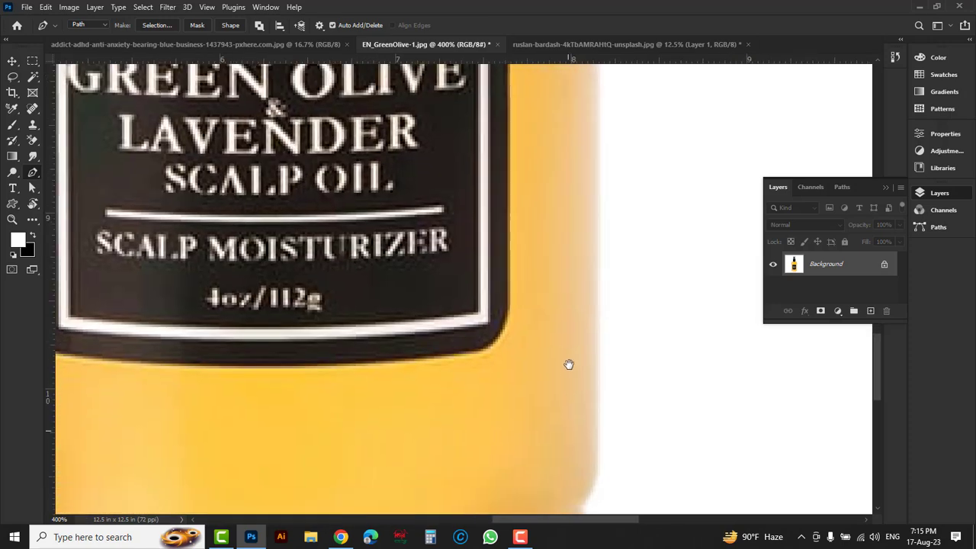
{"action": "scroll", "coordinate": [568, 364], "scroll_direction": "down", "scroll_amount": 5}
{"action": "left_click", "coordinate": [602, 270]}
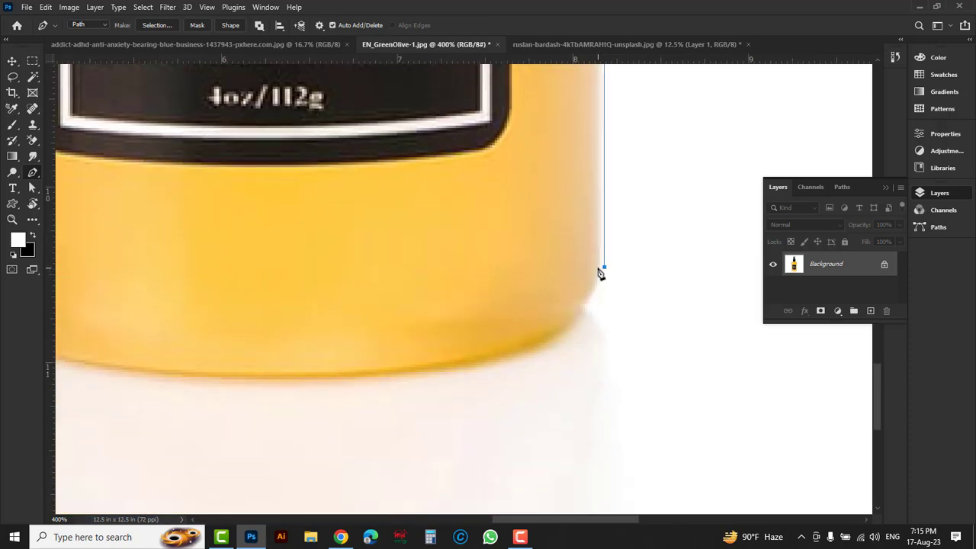
{"action": "key", "text": "ctrl+z"}
{"action": "left_click", "coordinate": [600, 267]}
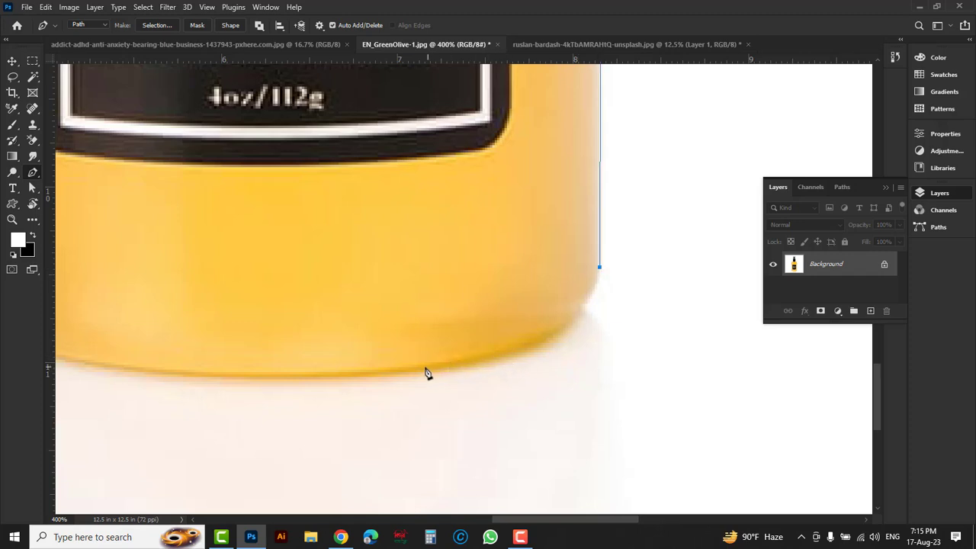
Curve the path around the bottle's base and close it at the starting anchor.
{"action": "left_click_drag", "start_coordinate": [425, 369], "coordinate": [246, 380]}
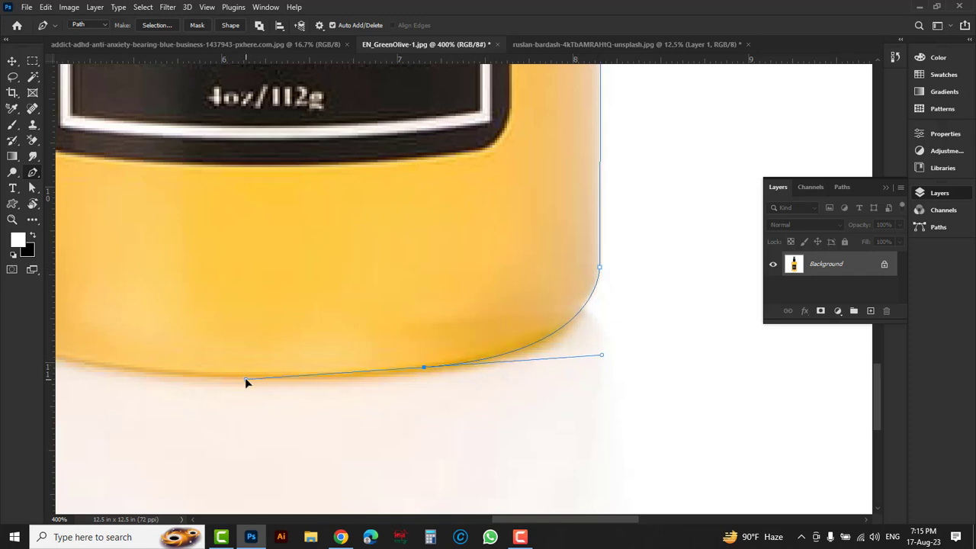
{"action": "scroll", "coordinate": [328, 384], "scroll_direction": "left", "scroll_amount": 5}
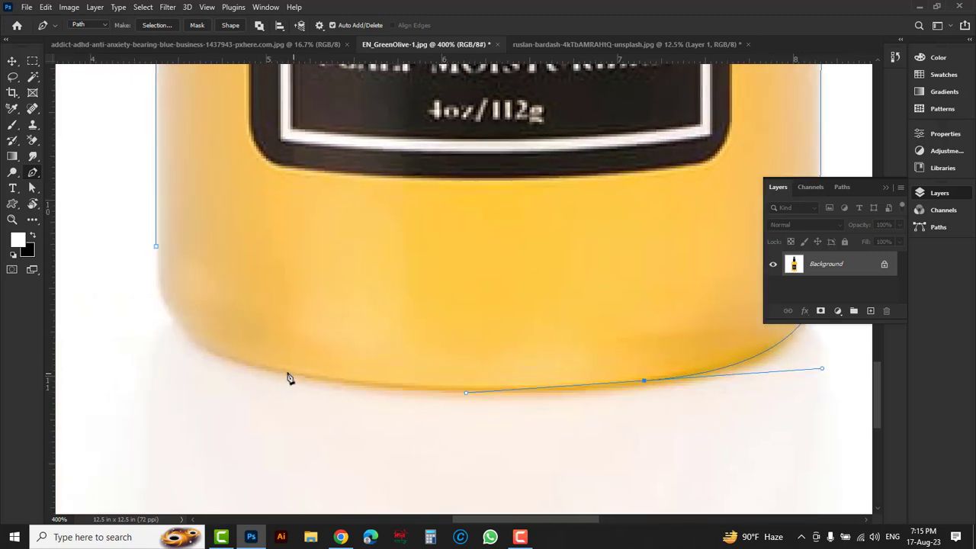
{"action": "left_click_drag", "start_coordinate": [278, 371], "coordinate": [142, 347]}
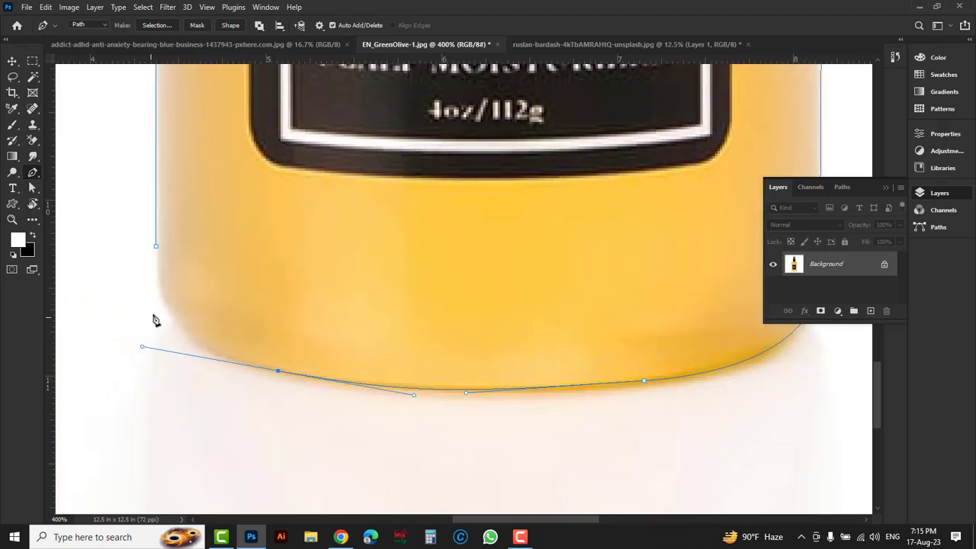
{"action": "left_click", "coordinate": [156, 246]}
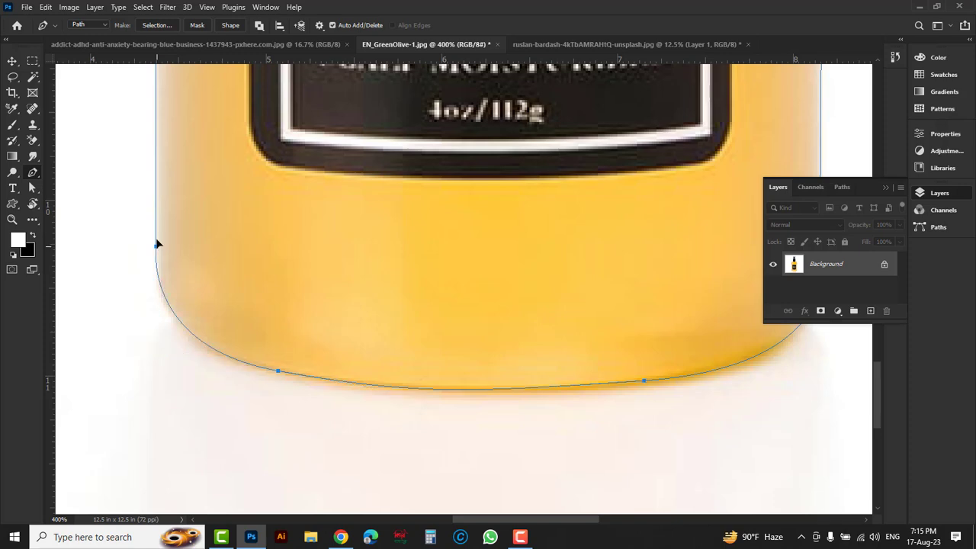
{"action": "left_click_drag", "start_coordinate": [157, 243], "coordinate": [158, 231]}
{"action": "left_click", "coordinate": [173, 235], "text": "ctrl"}
{"action": "left_click", "coordinate": [422, 223], "text": "ctrl+alt"}
{"action": "left_click", "coordinate": [423, 223], "text": "ctrl+alt"}
Load the closed bottle path as a selection and open Save Path for the Work Path.
{"action": "left_click", "coordinate": [422, 223], "text": "ctrl+alt"}
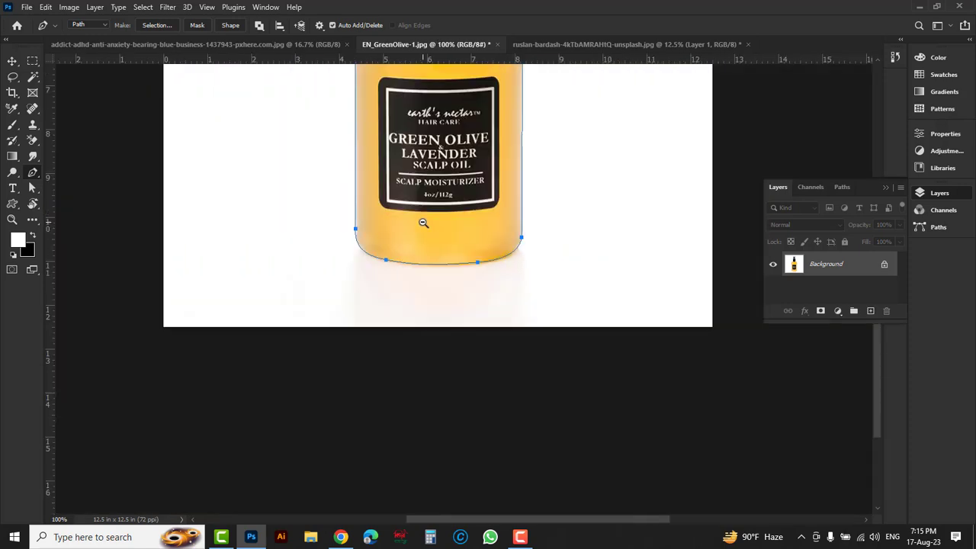
{"action": "left_click", "coordinate": [422, 222], "text": "ctrl+alt"}
{"action": "left_click_drag", "start_coordinate": [422, 223], "coordinate": [465, 345]}
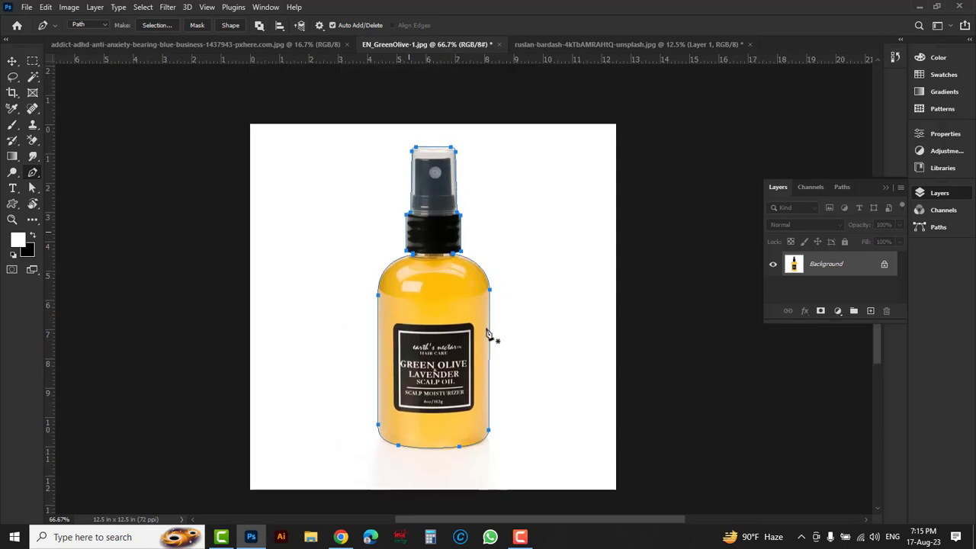
{"action": "key", "text": "ctrl+Return"}
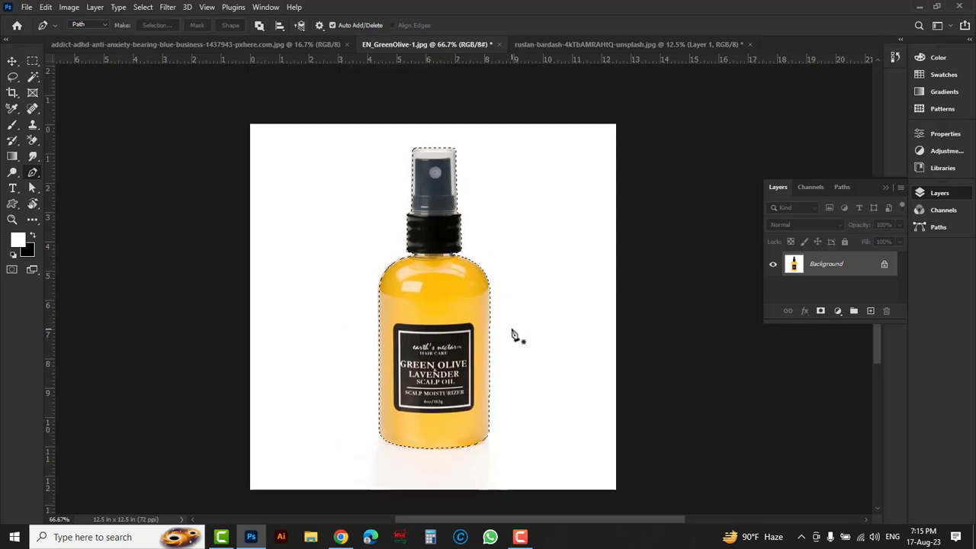
{"action": "left_click", "coordinate": [844, 187]}
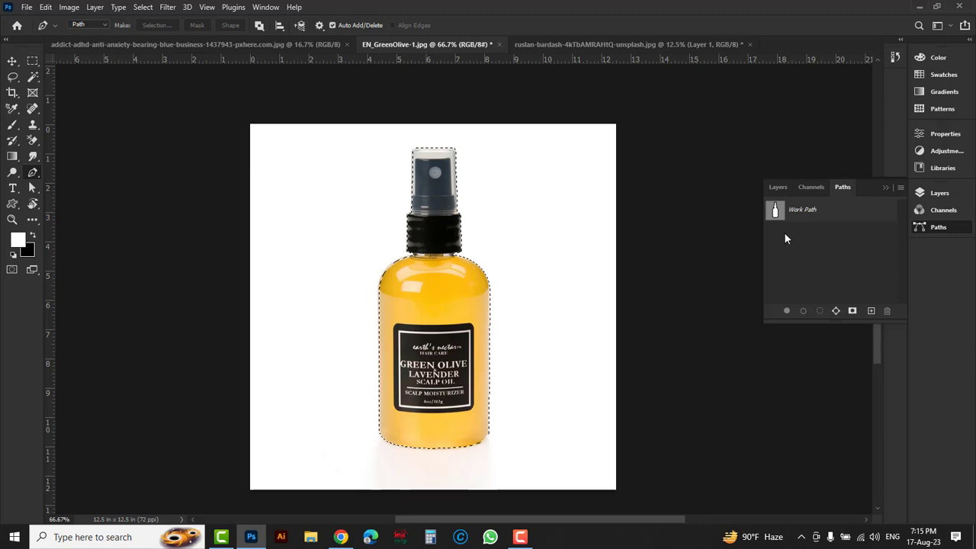
{"action": "double_click", "coordinate": [835, 212]}
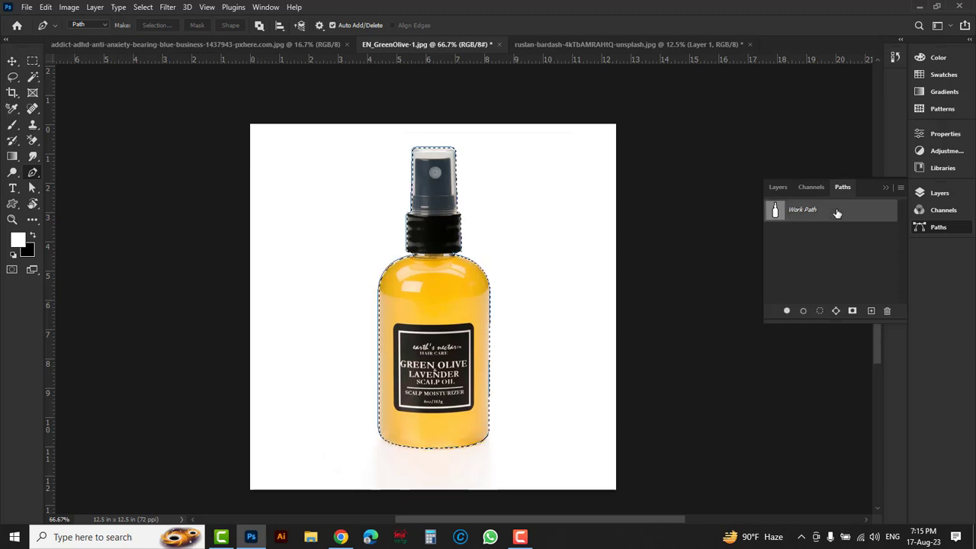
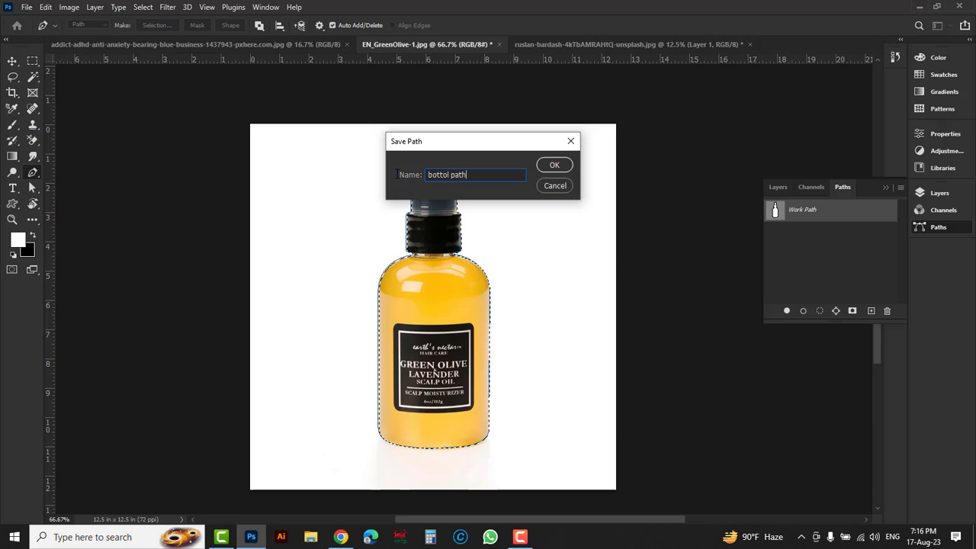
Save the outline as 'bottol path', copy the bottle onto a new layer and hide the Background.
{"action": "left_click", "coordinate": [560, 172]}
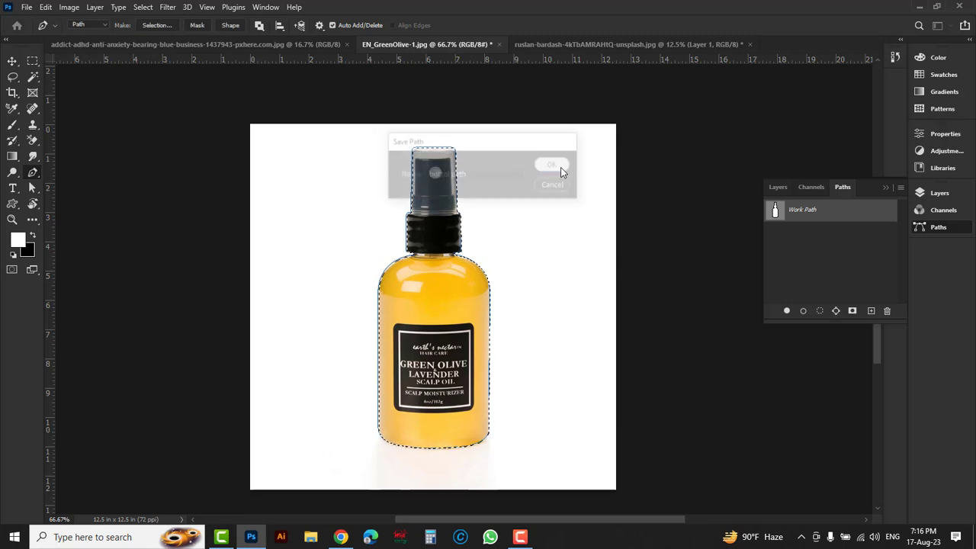
{"action": "left_click", "coordinate": [779, 189]}
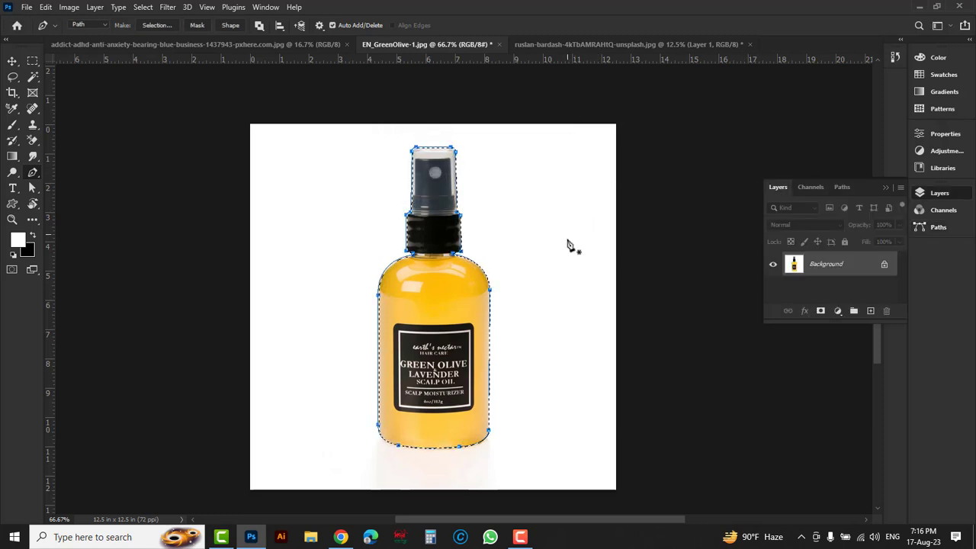
{"action": "key", "text": "ctrl+shift+alt+n"}
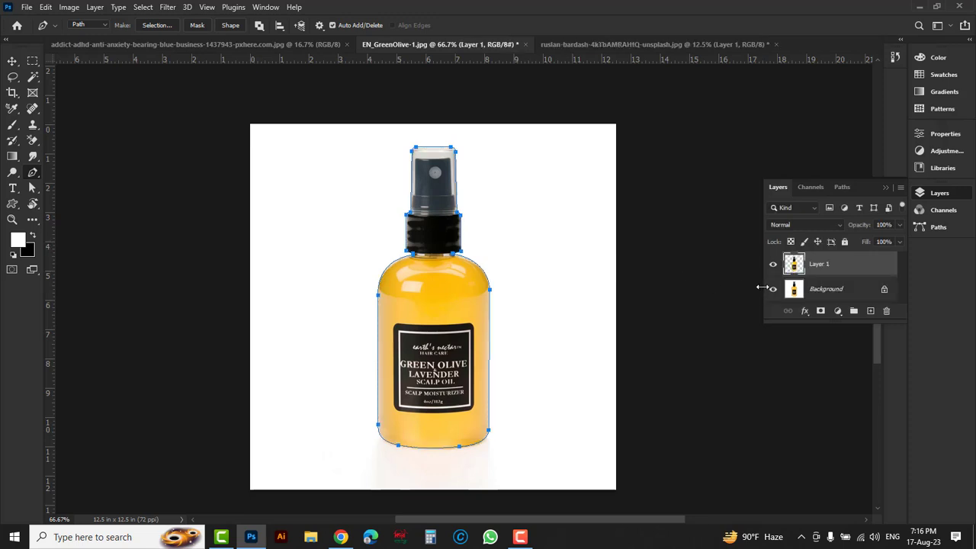
{"action": "left_click", "coordinate": [773, 290]}
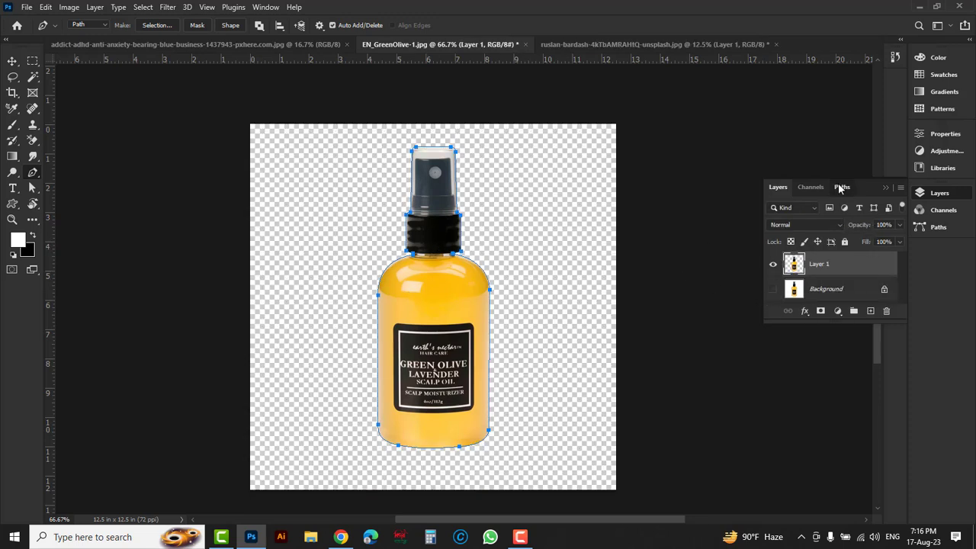
Deselect the bottol path outline and reposition the cut-out bottle with the Move tool.
{"action": "left_click", "coordinate": [842, 187]}
{"action": "left_click", "coordinate": [814, 258]}
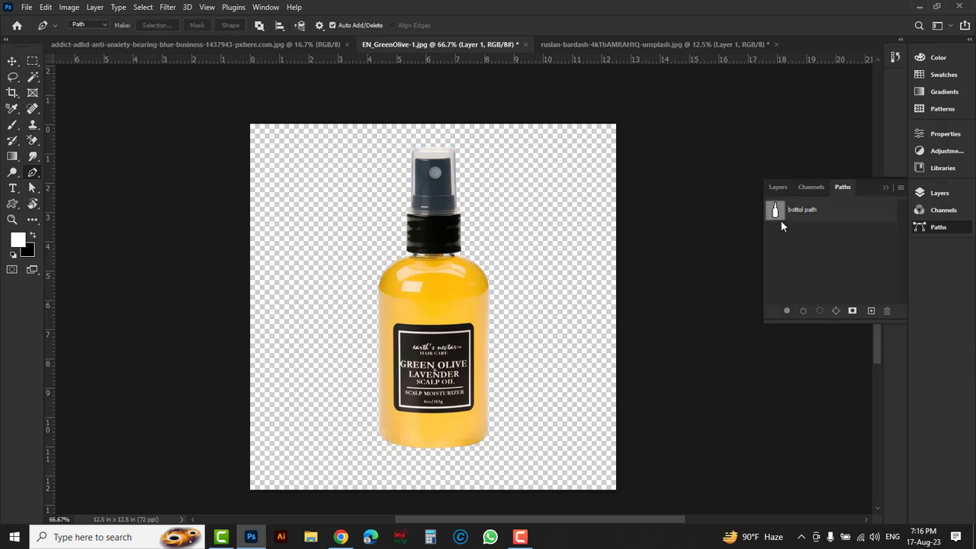
{"action": "left_click", "coordinate": [778, 187]}
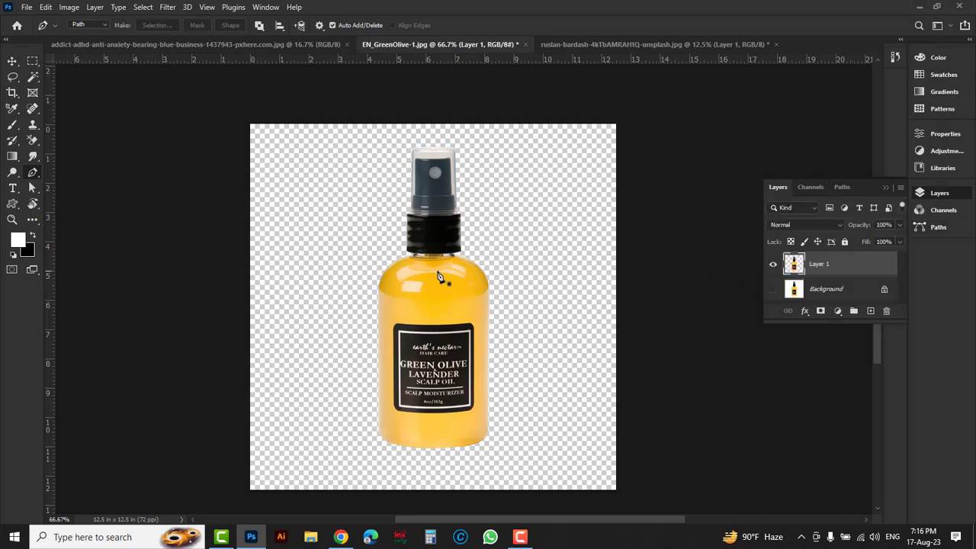
{"action": "left_click", "coordinate": [12, 63]}
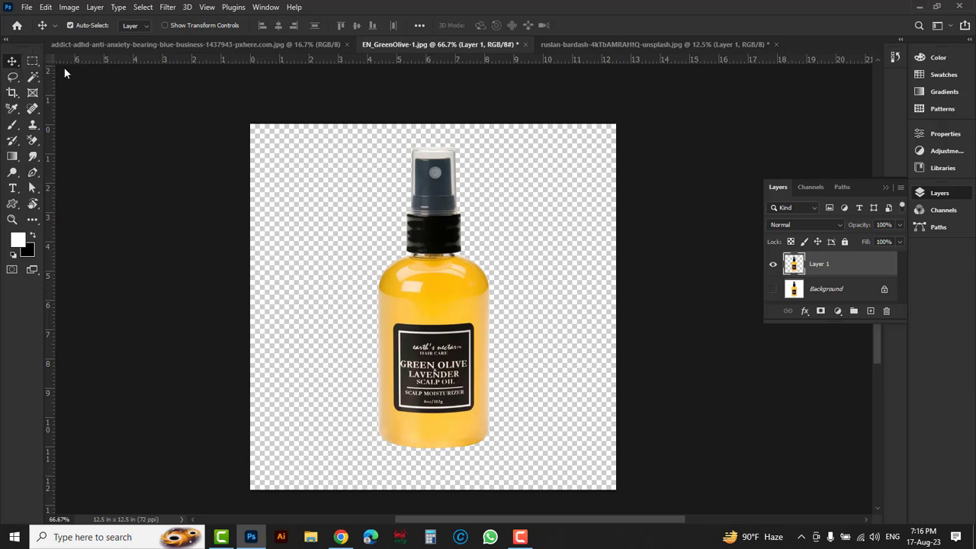
{"action": "mouse_move", "coordinate": [439, 320]}
{"action": "left_mouse_down"}
{"action": "mouse_move", "coordinate": [358, 266]}
{"action": "mouse_move", "coordinate": [472, 314]}
{"action": "left_mouse_up"}
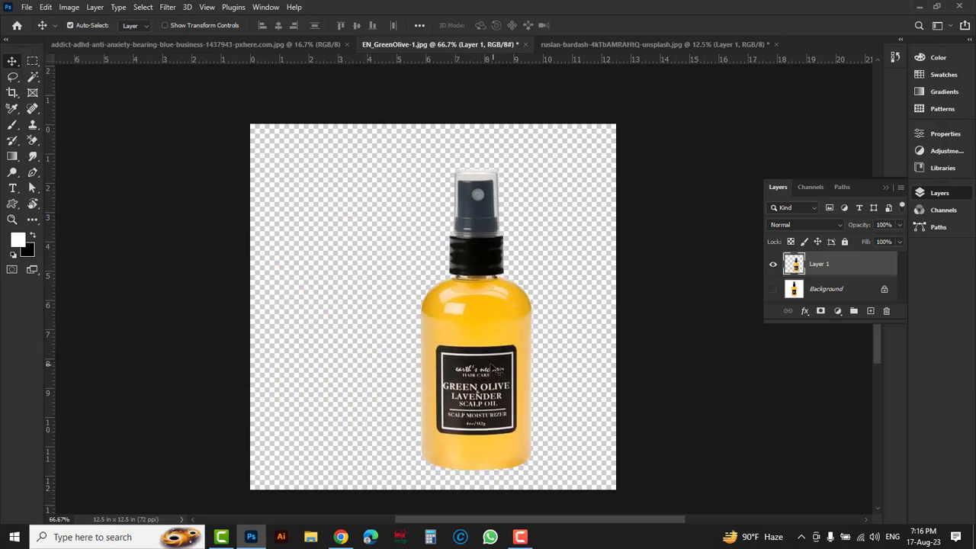
{"action": "mouse_move", "coordinate": [506, 377]}
{"action": "left_mouse_down"}
{"action": "mouse_move", "coordinate": [468, 355]}
{"action": "mouse_move", "coordinate": [488, 357]}
{"action": "left_mouse_up"}
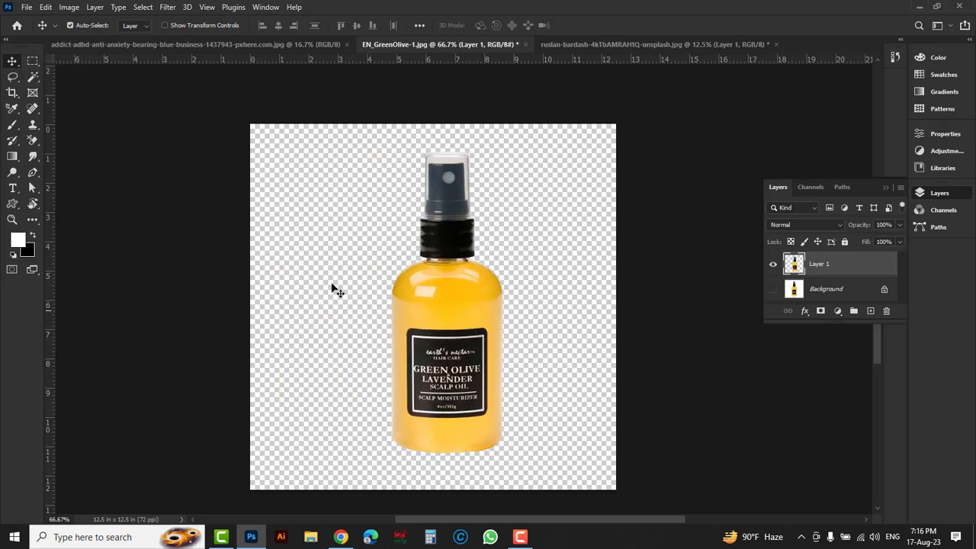
Switch to the fidget spinners photo and zoom in on the red spinner.
{"action": "left_click", "coordinate": [184, 45]}
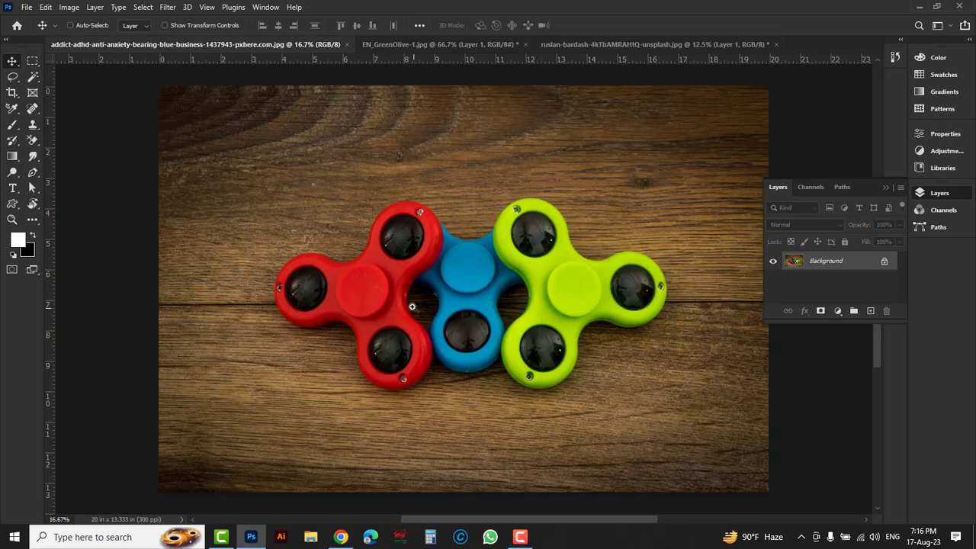
{"action": "scroll", "coordinate": [412, 308], "scroll_direction": "up", "scroll_amount": 1}
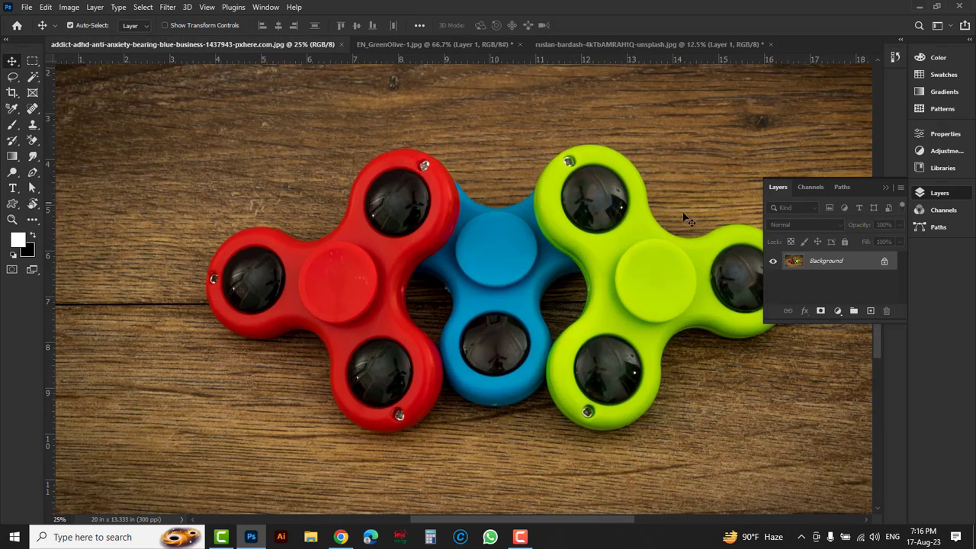
{"action": "key", "text": "Tab"}
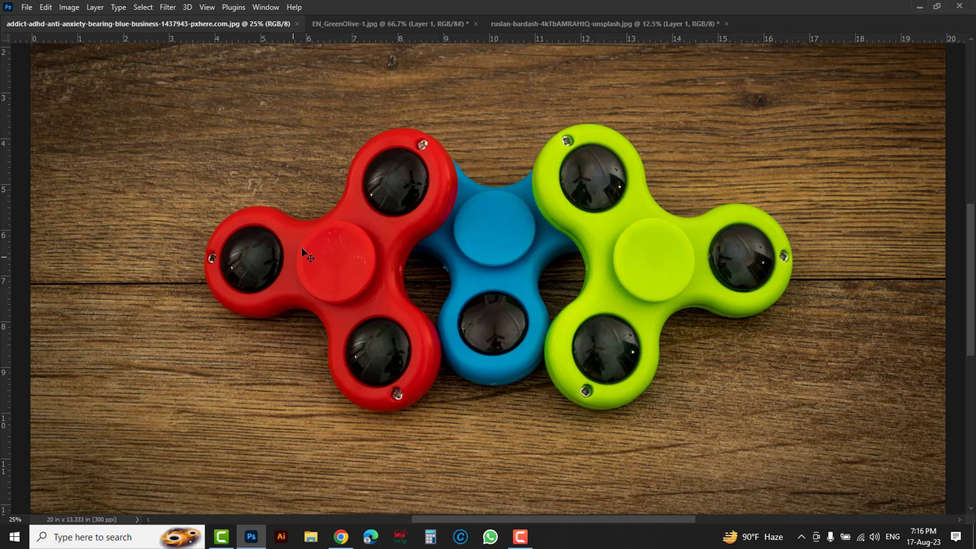
{"action": "scroll", "coordinate": [322, 186], "scroll_direction": "up", "scroll_amount": 2}
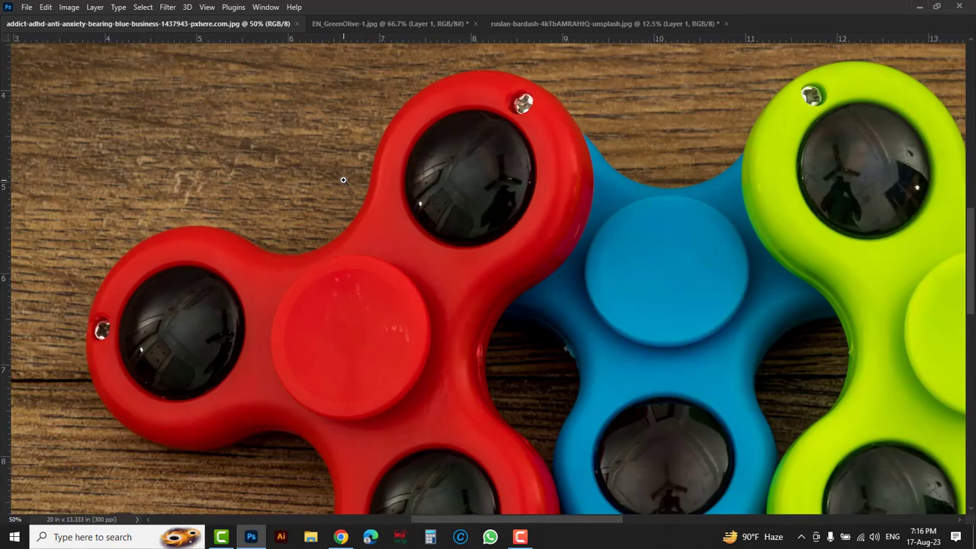
{"action": "scroll", "coordinate": [344, 180], "scroll_direction": "up", "scroll_amount": 1}
{"action": "key", "text": "Tab"}
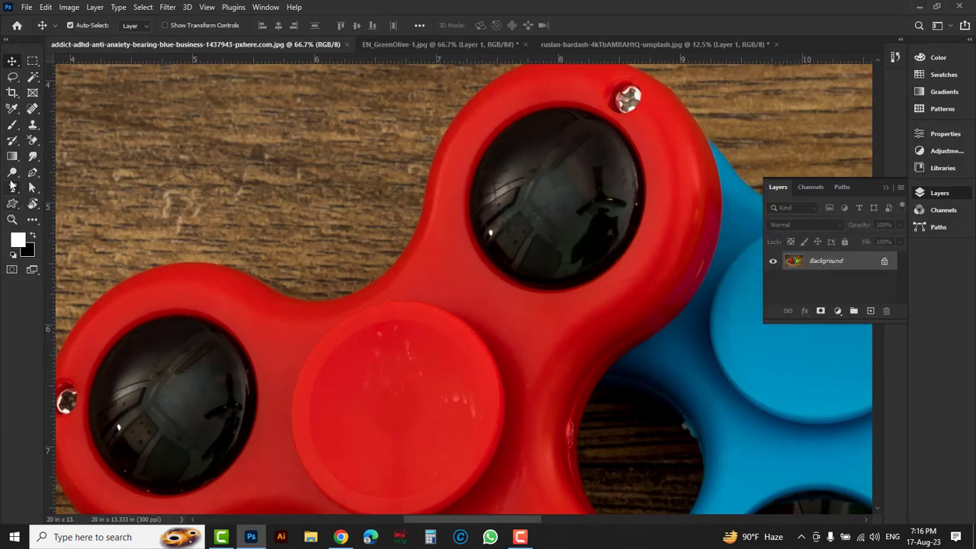
With the standard Pen Tool, trace curved anchors along the red spinner's top edge and arm.
{"action": "left_click", "coordinate": [33, 173]}
{"action": "right_click", "coordinate": [33, 173]}
{"action": "left_click", "coordinate": [84, 172]}
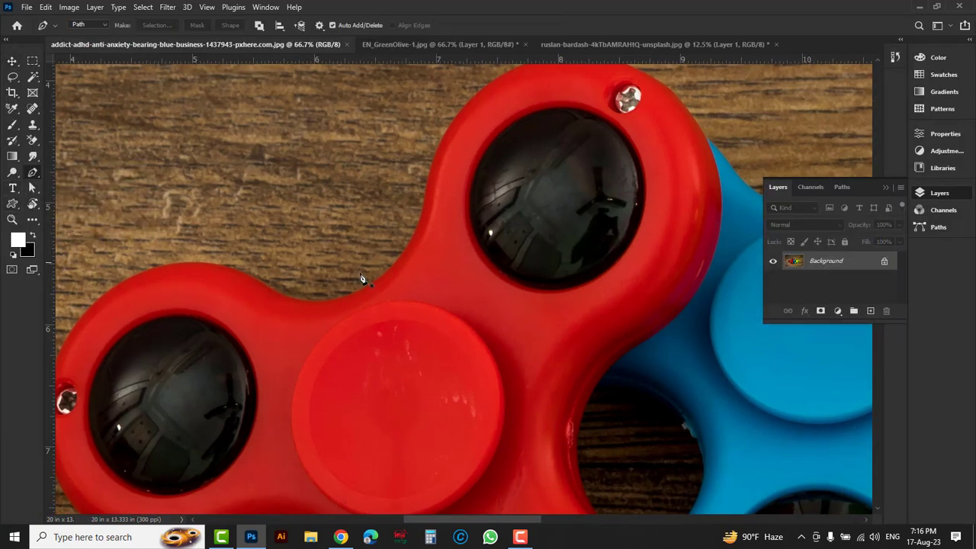
{"action": "scroll", "coordinate": [418, 259], "scroll_direction": "up", "scroll_amount": 1}
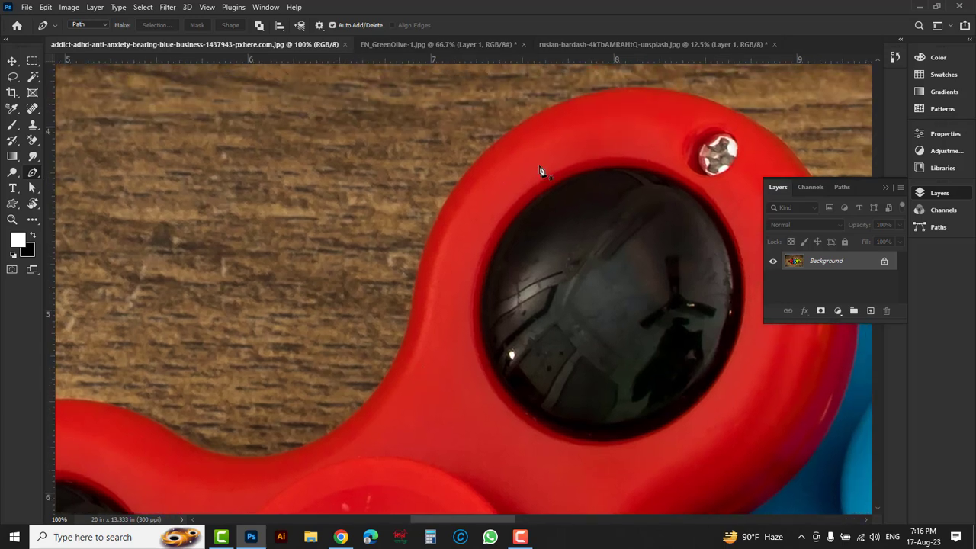
{"action": "left_click", "coordinate": [187, 441]}
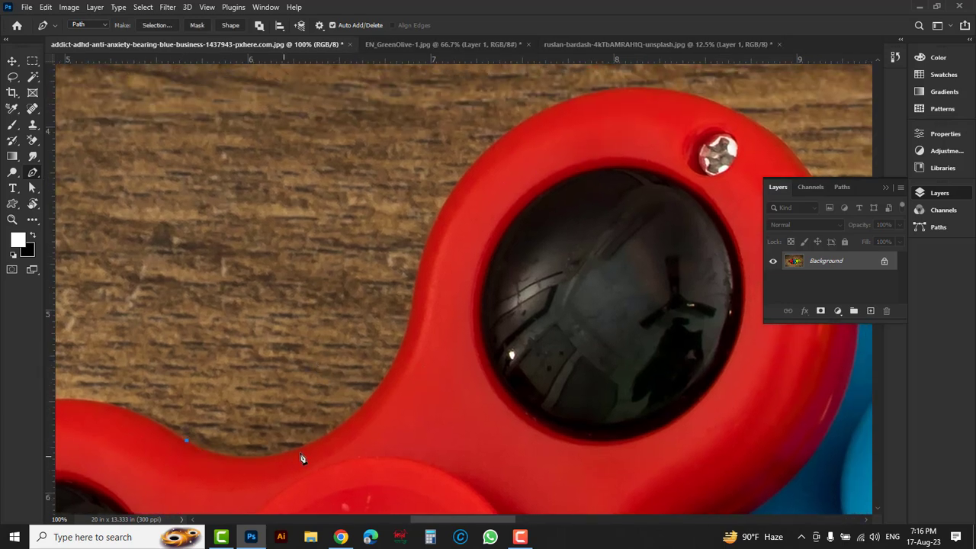
{"action": "left_click_drag", "start_coordinate": [318, 443], "coordinate": [381, 424]}
{"action": "left_click_drag", "start_coordinate": [409, 328], "coordinate": [417, 295]}
{"action": "left_click_drag", "start_coordinate": [505, 205], "coordinate": [471, 230]}
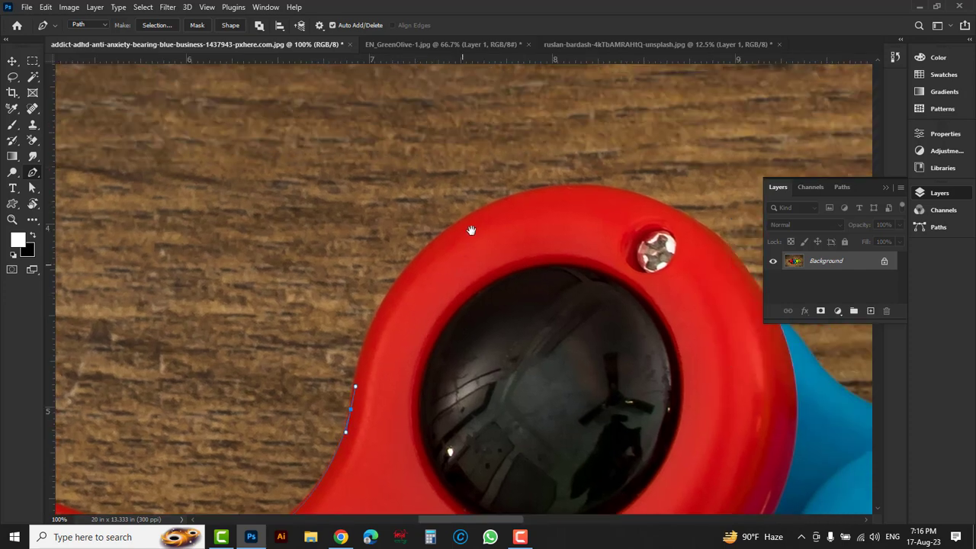
{"action": "left_click_drag", "start_coordinate": [559, 176], "coordinate": [600, 150]}
{"action": "left_click_drag", "start_coordinate": [774, 380], "coordinate": [690, 366]}
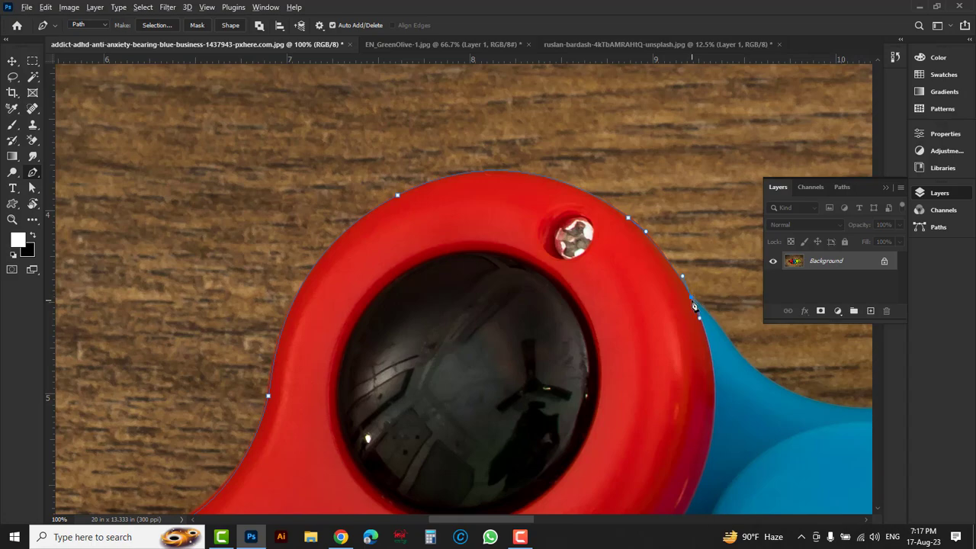
Zoom out to show all three spinners and delete the practice path.
{"action": "key", "text": "ctrl+minus"}
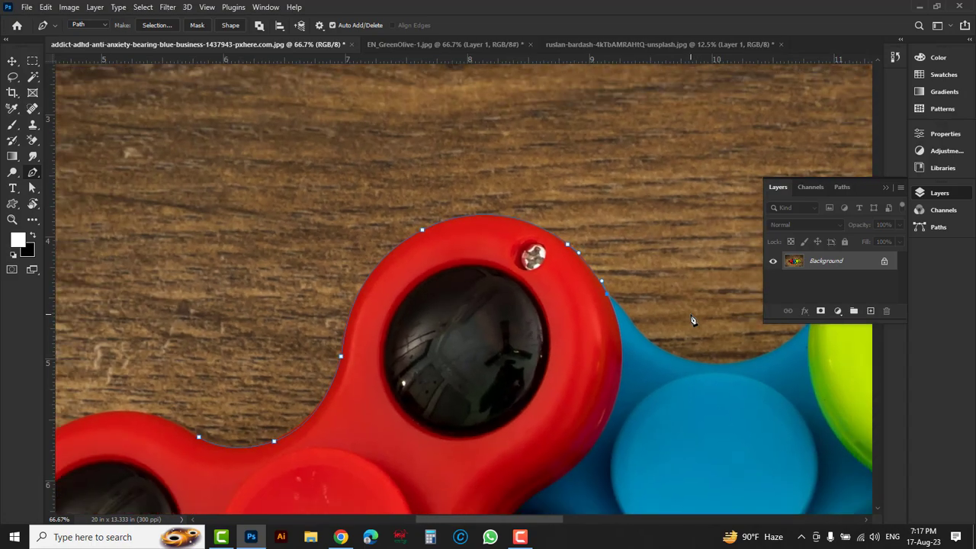
{"action": "key", "text": "ctrl+minus"}
{"action": "key", "text": "ctrl+minus"}
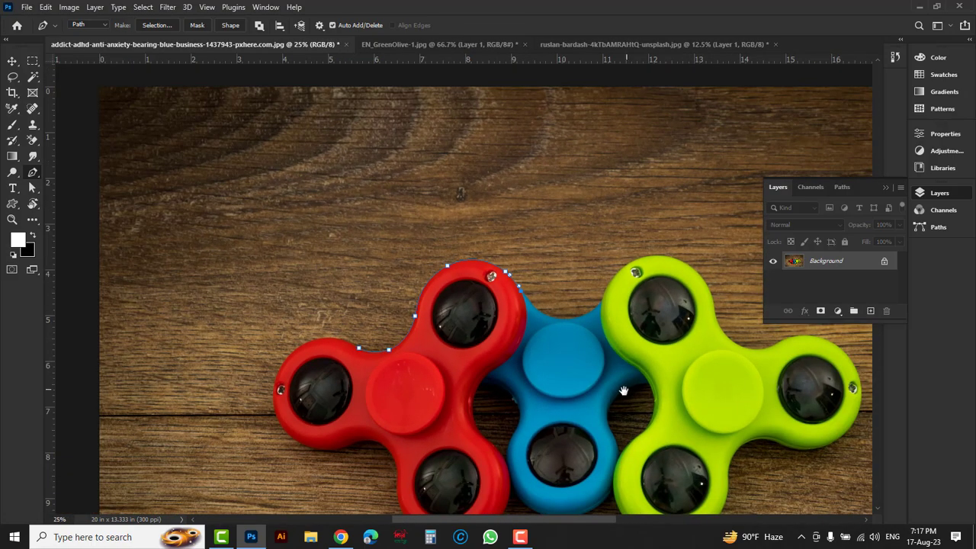
{"action": "left_click_drag", "start_coordinate": [620, 388], "coordinate": [573, 294]}
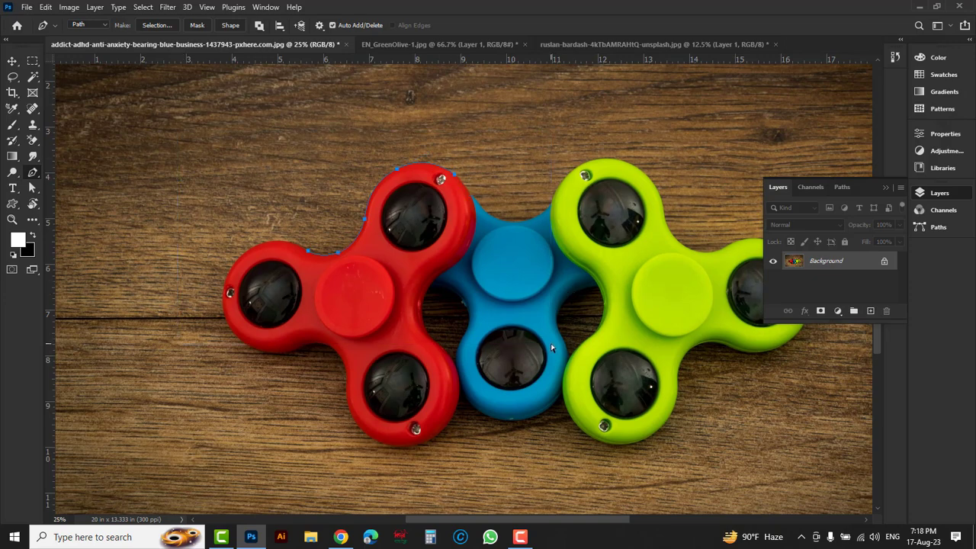
{"action": "key", "text": "Escape"}
Switch to the Freeform Pen Tool and make trial strokes, discarding each false start.
{"action": "right_click", "coordinate": [37, 175]}
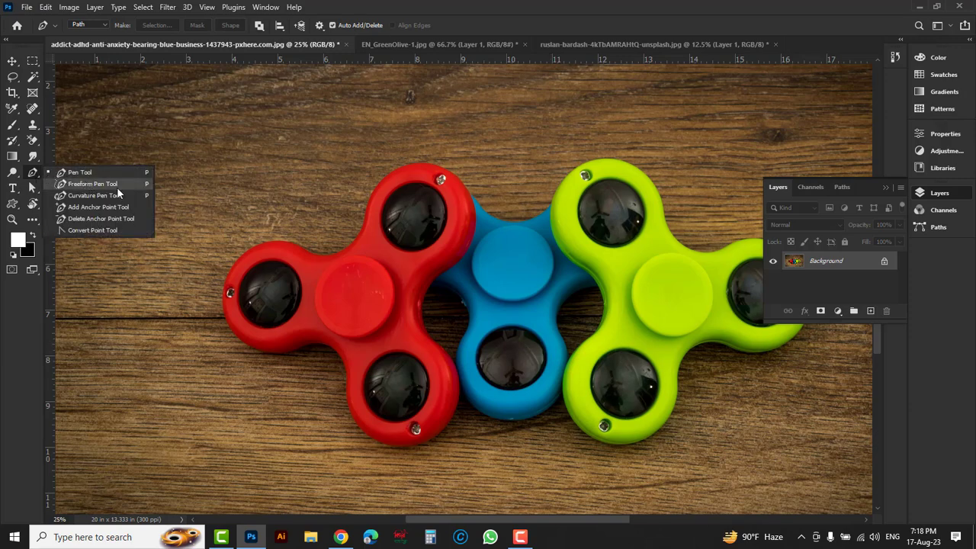
{"action": "left_click", "coordinate": [116, 183]}
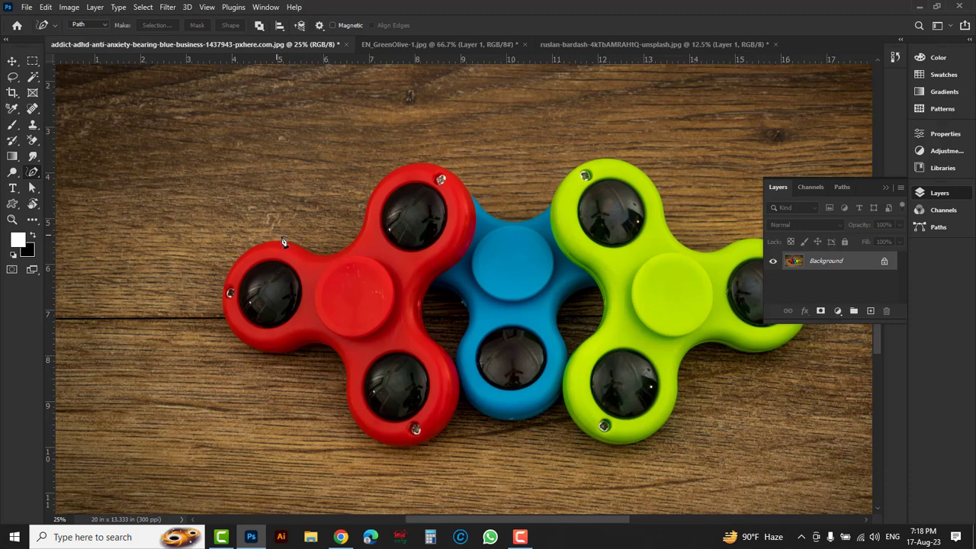
{"action": "left_click_drag", "start_coordinate": [282, 242], "coordinate": [328, 253]}
{"action": "mouse_move", "coordinate": [372, 199]}
{"action": "left_mouse_down"}
{"action": "mouse_move", "coordinate": [497, 211]}
{"action": "mouse_move", "coordinate": [660, 190]}
{"action": "mouse_move", "coordinate": [811, 261]}
{"action": "mouse_move", "coordinate": [696, 365]}
{"action": "mouse_move", "coordinate": [674, 440]}
{"action": "mouse_move", "coordinate": [622, 460]}
{"action": "mouse_move", "coordinate": [581, 446]}
{"action": "mouse_move", "coordinate": [556, 414]}
{"action": "mouse_move", "coordinate": [486, 429]}
{"action": "mouse_move", "coordinate": [465, 414]}
{"action": "mouse_move", "coordinate": [450, 439]}
{"action": "mouse_move", "coordinate": [395, 457]}
{"action": "mouse_move", "coordinate": [363, 444]}
{"action": "mouse_move", "coordinate": [326, 354]}
{"action": "mouse_move", "coordinate": [257, 363]}
{"action": "mouse_move", "coordinate": [231, 340]}
{"action": "mouse_move", "coordinate": [227, 283]}
{"action": "mouse_move", "coordinate": [243, 253]}
{"action": "mouse_move", "coordinate": [340, 253]}
{"action": "left_mouse_up"}
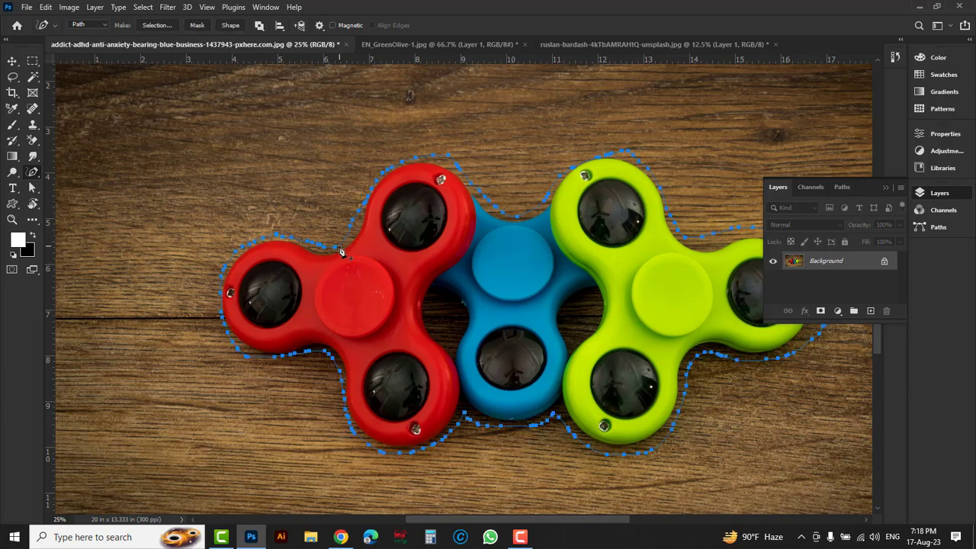
{"action": "key", "text": "Delete"}
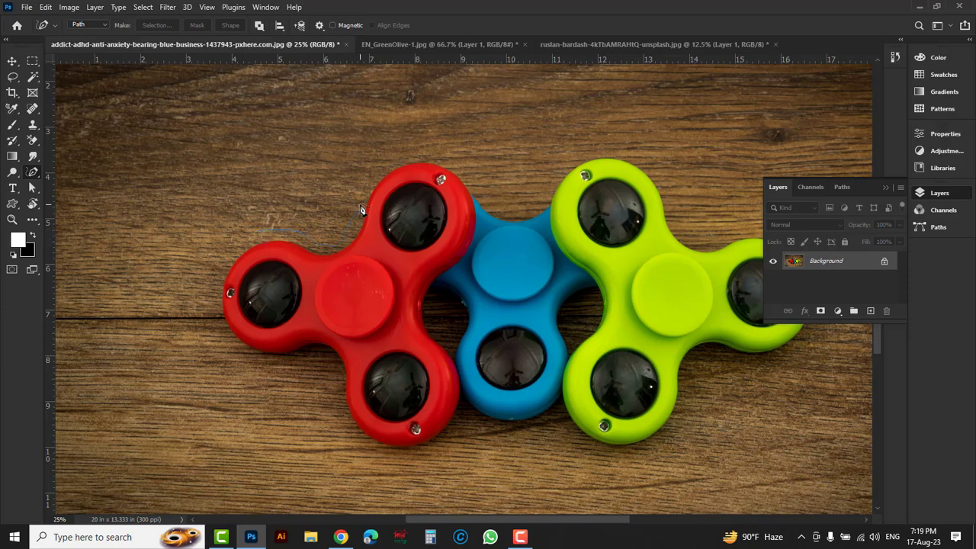
{"action": "left_click_drag", "start_coordinate": [361, 211], "coordinate": [360, 204]}
{"action": "mouse_move", "coordinate": [368, 209]}
{"action": "left_mouse_down"}
{"action": "mouse_move", "coordinate": [415, 163]}
{"action": "mouse_move", "coordinate": [468, 172]}
{"action": "left_mouse_up"}
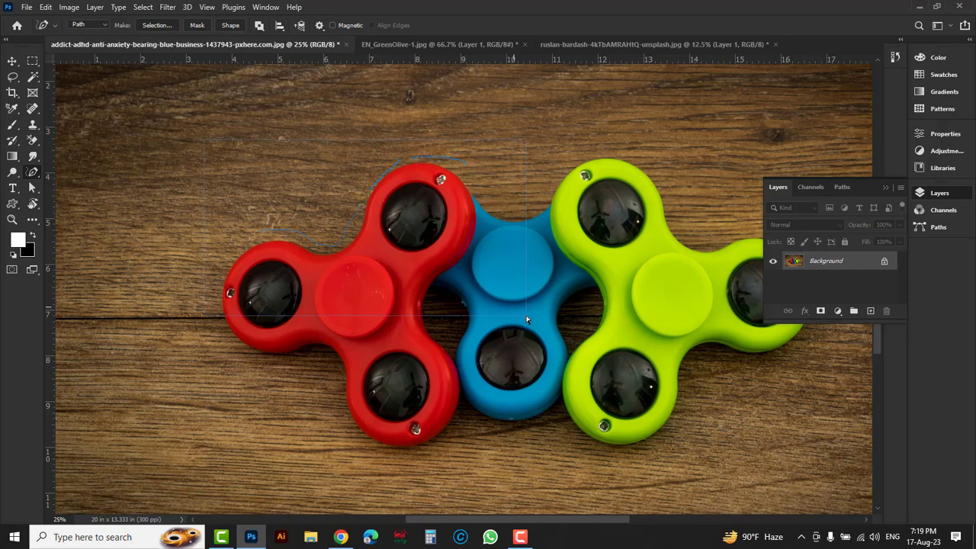
{"action": "key", "text": "Escape"}
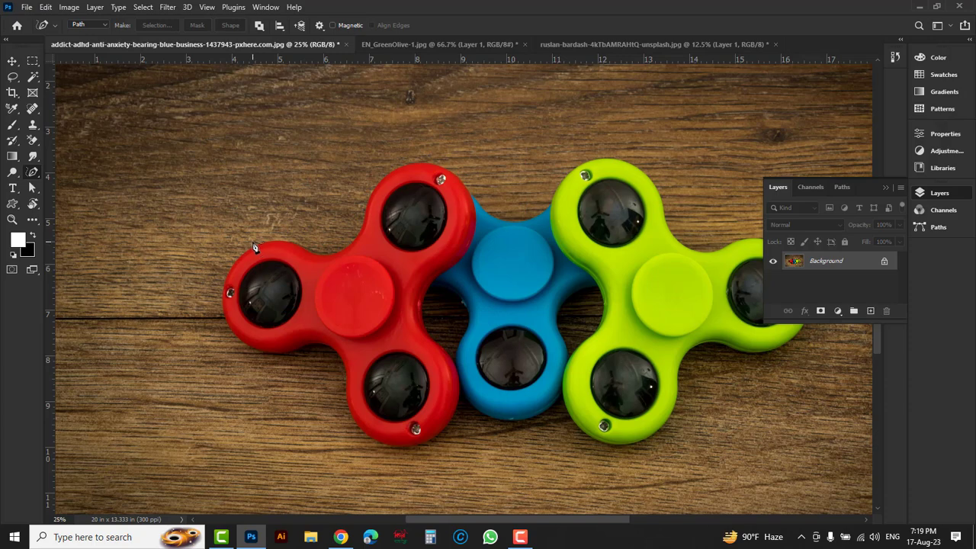
Trace around the red, blue and green spinners and close the freeform path.
{"action": "left_click_drag", "start_coordinate": [256, 244], "coordinate": [364, 221]}
{"action": "mouse_move", "coordinate": [486, 202]}
{"action": "left_mouse_down"}
{"action": "mouse_move", "coordinate": [600, 158]}
{"action": "mouse_move", "coordinate": [656, 170]}
{"action": "left_mouse_up"}
{"action": "mouse_move", "coordinate": [679, 228]}
{"action": "left_mouse_down"}
{"action": "mouse_move", "coordinate": [707, 249]}
{"action": "mouse_move", "coordinate": [767, 237]}
{"action": "mouse_move", "coordinate": [824, 276]}
{"action": "mouse_move", "coordinate": [824, 352]}
{"action": "mouse_move", "coordinate": [701, 366]}
{"action": "mouse_move", "coordinate": [680, 417]}
{"action": "left_mouse_up"}
{"action": "mouse_move", "coordinate": [631, 458]}
{"action": "left_mouse_down"}
{"action": "mouse_move", "coordinate": [542, 418]}
{"action": "mouse_move", "coordinate": [464, 418]}
{"action": "mouse_move", "coordinate": [424, 450]}
{"action": "mouse_move", "coordinate": [371, 456]}
{"action": "mouse_move", "coordinate": [332, 368]}
{"action": "mouse_move", "coordinate": [277, 364]}
{"action": "mouse_move", "coordinate": [218, 333]}
{"action": "mouse_move", "coordinate": [226, 279]}
{"action": "left_mouse_up"}
{"action": "left_click", "coordinate": [324, 246]}
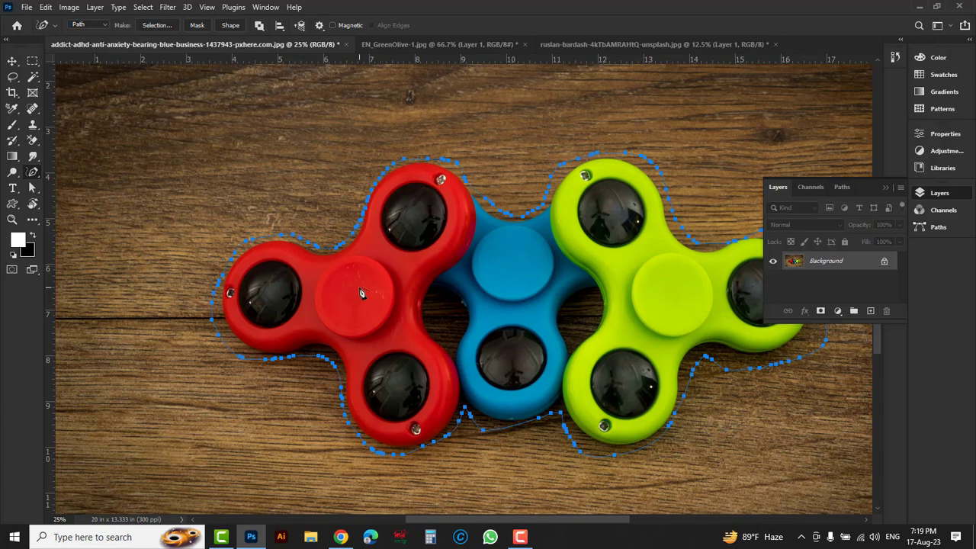
Load the spinner path as a selection, copy it to a new layer, preview without Background, then undo.
{"action": "key", "text": "ctrl+Return"}
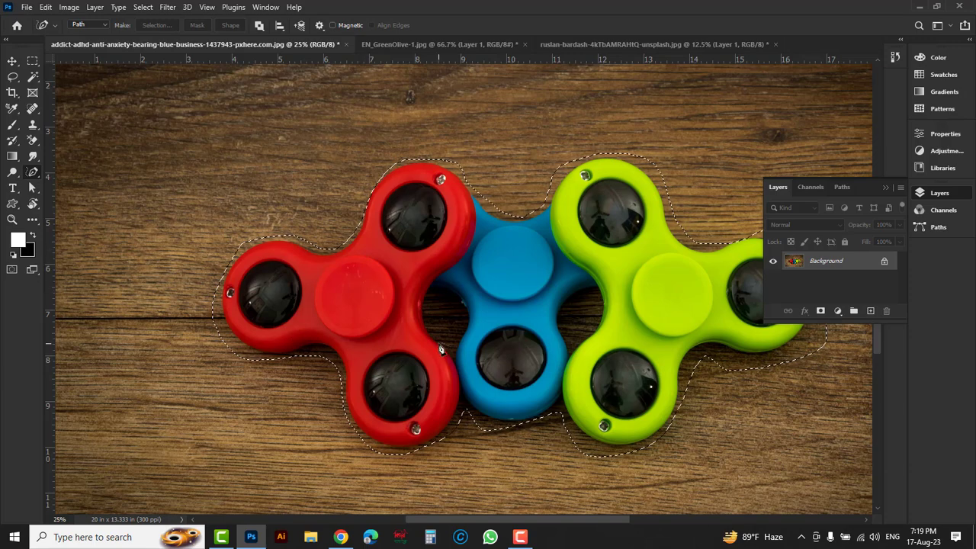
{"action": "key", "text": "ctrl+j"}
{"action": "left_click", "coordinate": [773, 281]}
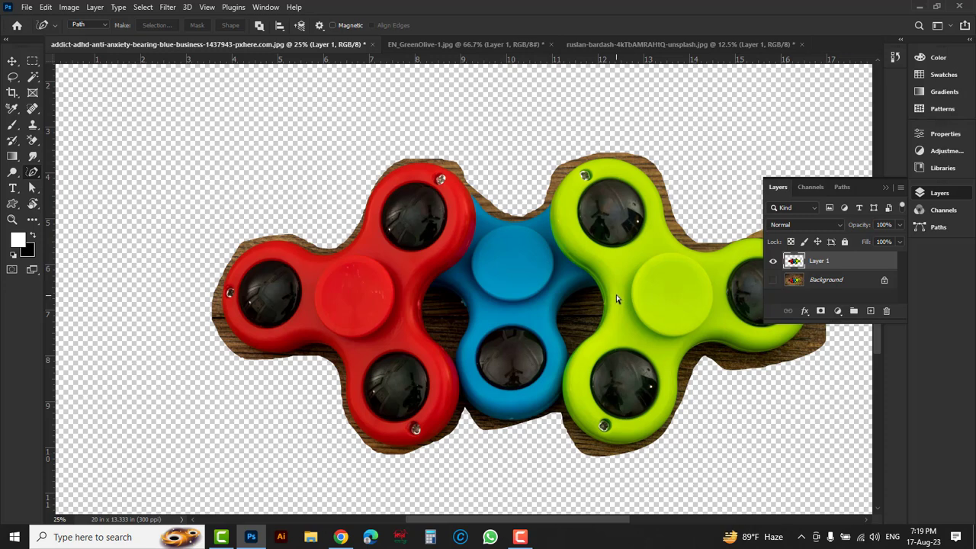
{"action": "key", "text": "ctrl+z"}
{"action": "key", "text": "ctrl+z"}
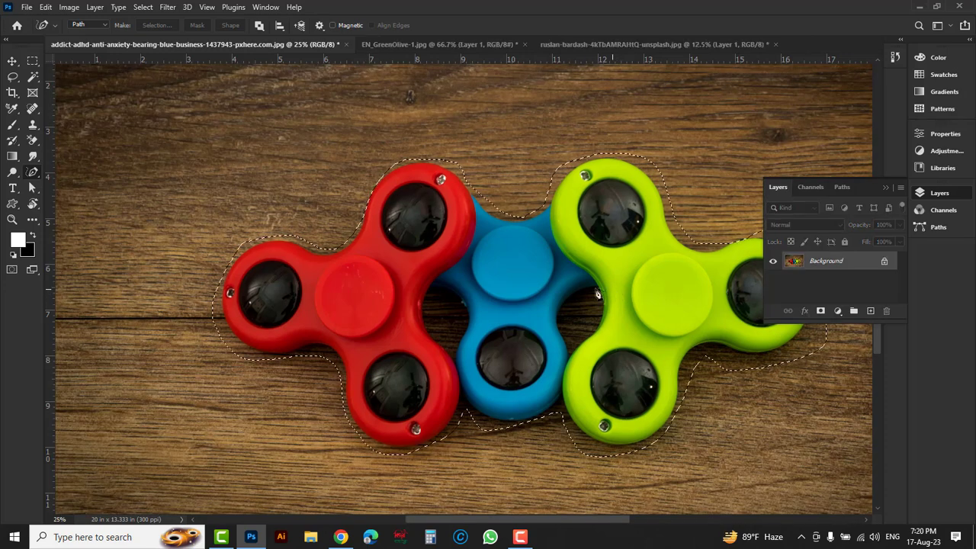
{"action": "key", "text": "ctrl+z"}
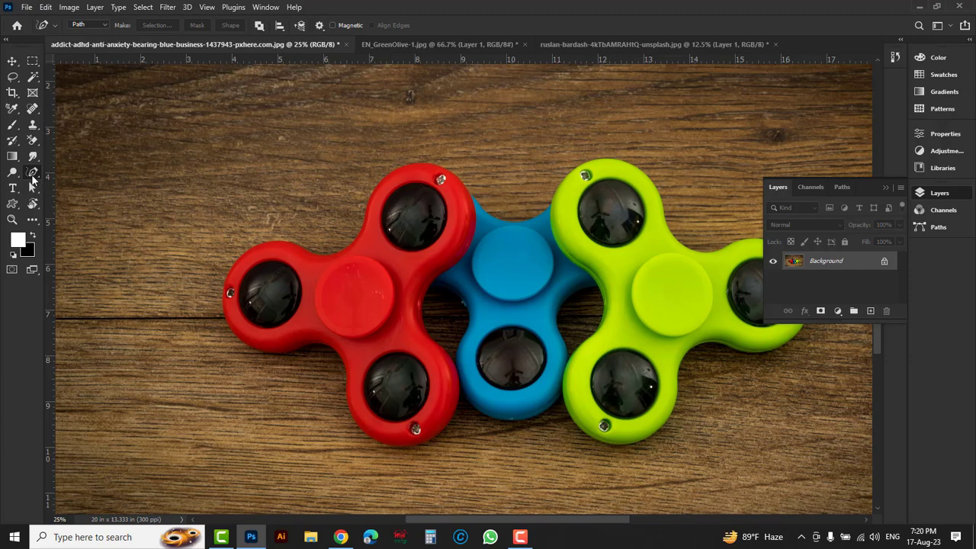
With the Curvature Pen Tool, draw a first closed circular path at the top-left.
{"action": "right_click", "coordinate": [31, 177]}
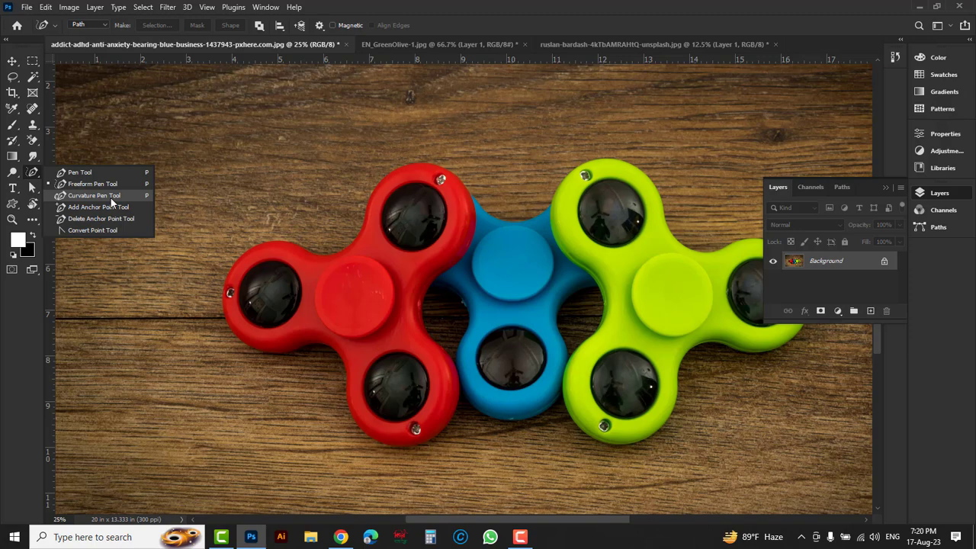
{"action": "left_click", "coordinate": [111, 196]}
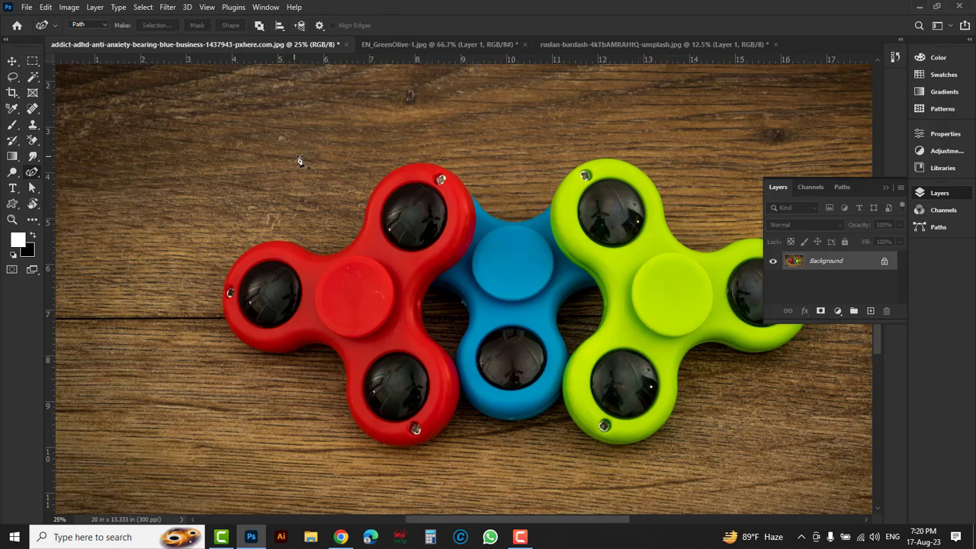
{"action": "left_click", "coordinate": [240, 100]}
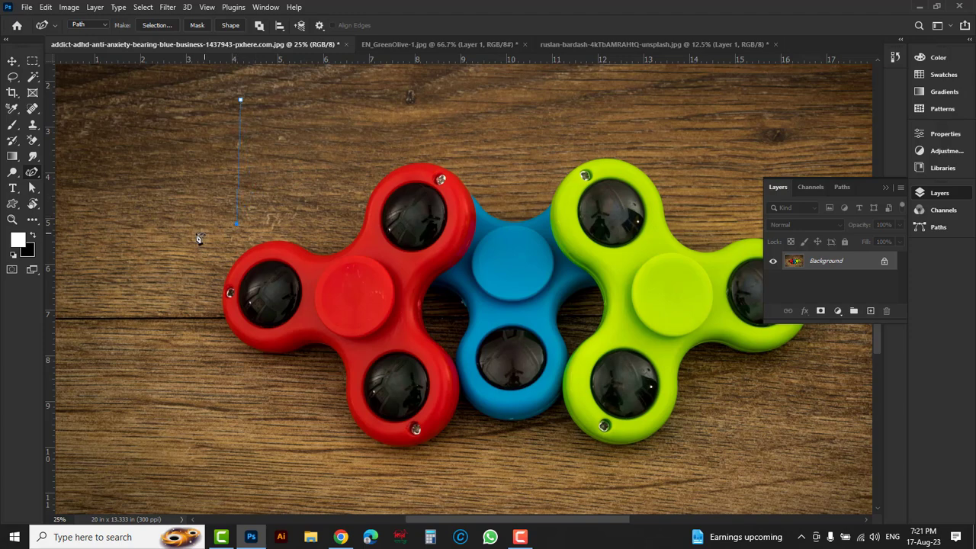
{"action": "left_click", "coordinate": [127, 145]}
{"action": "left_click", "coordinate": [256, 113]}
Draw a second closed circular path lower on the wood.
{"action": "scroll", "coordinate": [296, 438], "scroll_direction": "down", "scroll_amount": 5}
{"action": "scroll", "coordinate": [313, 282], "scroll_direction": "left", "scroll_amount": 2}
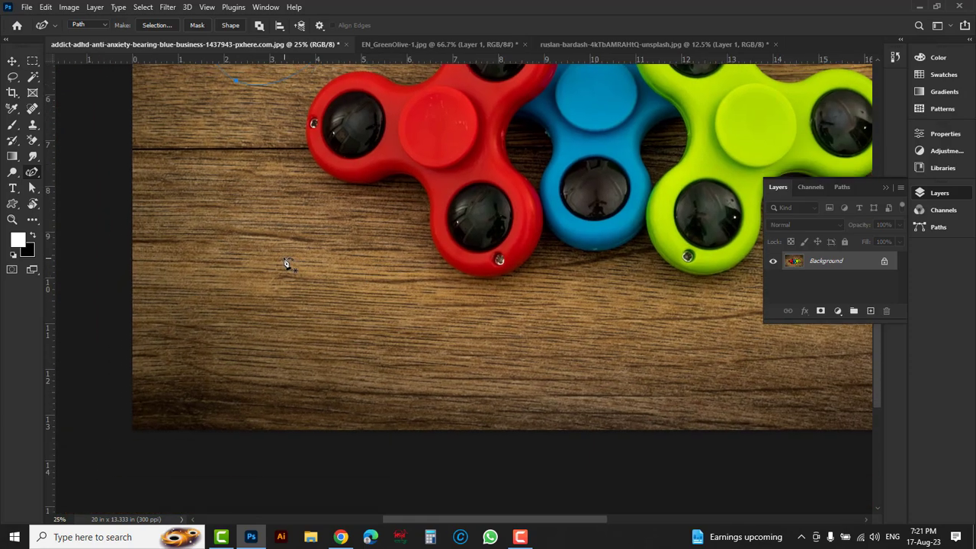
{"action": "left_click_drag", "start_coordinate": [285, 256], "coordinate": [349, 326]}
{"action": "left_click", "coordinate": [285, 386]}
{"action": "left_click", "coordinate": [222, 328]}
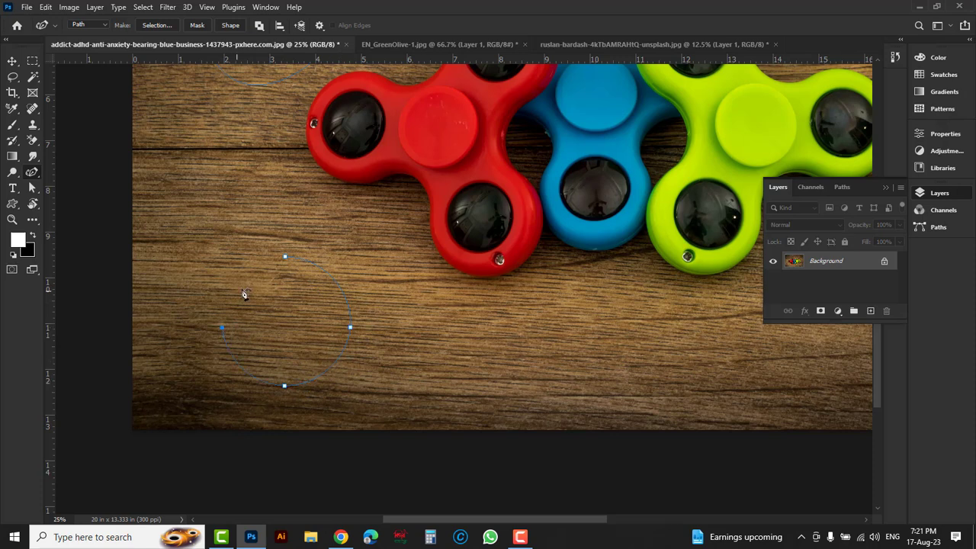
{"action": "left_click", "coordinate": [285, 258]}
Start a separate wavy open curve and show the Paths list.
{"action": "key", "text": "Escape"}
{"action": "left_click", "coordinate": [503, 362]}
{"action": "left_click", "coordinate": [293, 443]}
{"action": "left_click", "coordinate": [842, 187]}
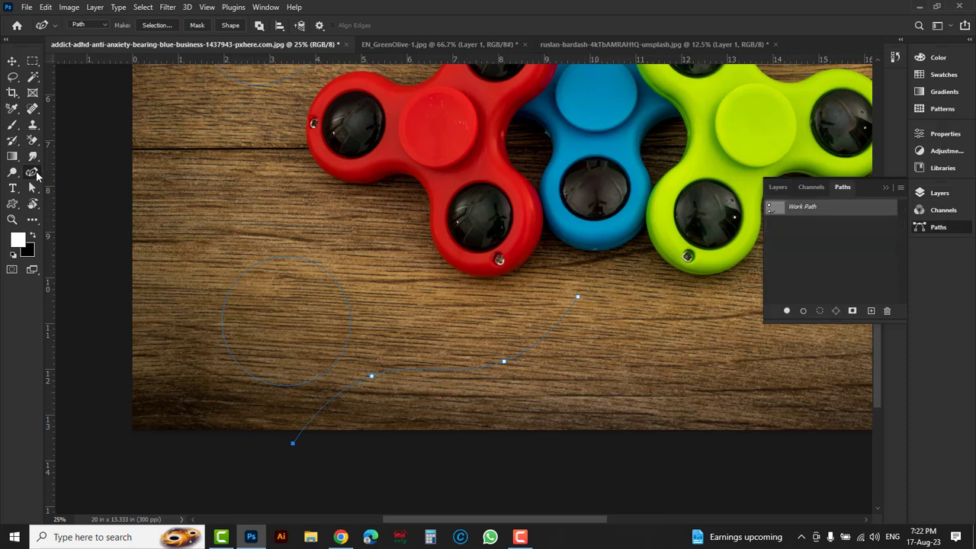
Switch back to the standard Pen Tool and save the Work Path as Path 1.
{"action": "right_click", "coordinate": [34, 175]}
{"action": "left_click", "coordinate": [74, 173]}
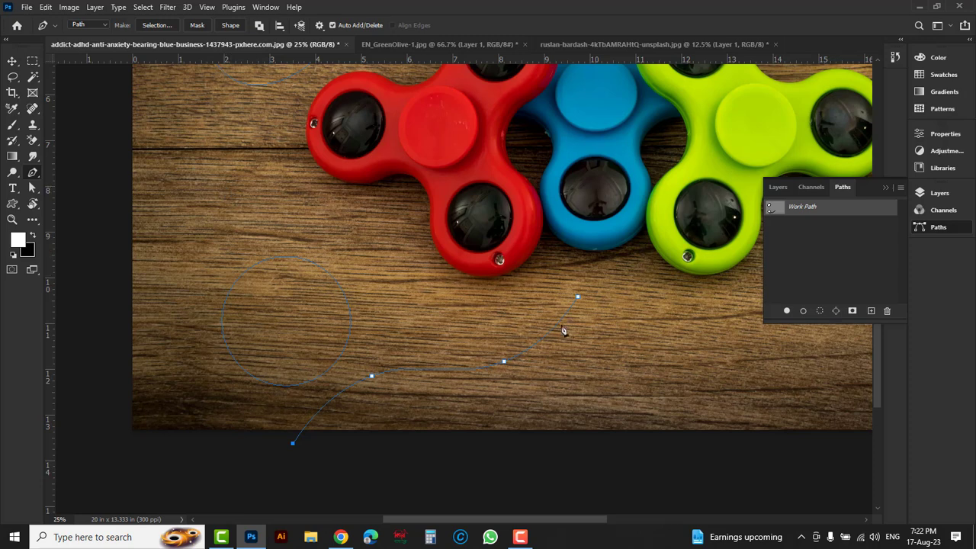
{"action": "double_click", "coordinate": [838, 210]}
{"action": "left_click", "coordinate": [554, 165]}
Experiment with zigzag and curved anchors, undoing some points, then end that path.
{"action": "left_click", "coordinate": [615, 315]}
{"action": "left_click", "coordinate": [635, 400]}
{"action": "left_click", "coordinate": [684, 304]}
{"action": "key", "text": "ctrl+z"}
{"action": "key", "text": "ctrl+z"}
{"action": "left_click_drag", "start_coordinate": [613, 381], "coordinate": [544, 387]}
{"action": "left_click_drag", "start_coordinate": [477, 429], "coordinate": [497, 492]}
{"action": "key", "text": "ctrl+z"}
{"action": "key", "text": "ctrl+z"}
{"action": "left_click", "coordinate": [631, 361], "text": "ctrl"}
Draw a small closed curved loop on the lower-right wood from four anchors.
{"action": "left_click", "coordinate": [629, 313]}
{"action": "left_click_drag", "start_coordinate": [664, 368], "coordinate": [654, 412]}
{"action": "left_click_drag", "start_coordinate": [588, 403], "coordinate": [550, 397]}
{"action": "left_click_drag", "start_coordinate": [581, 358], "coordinate": [581, 333]}
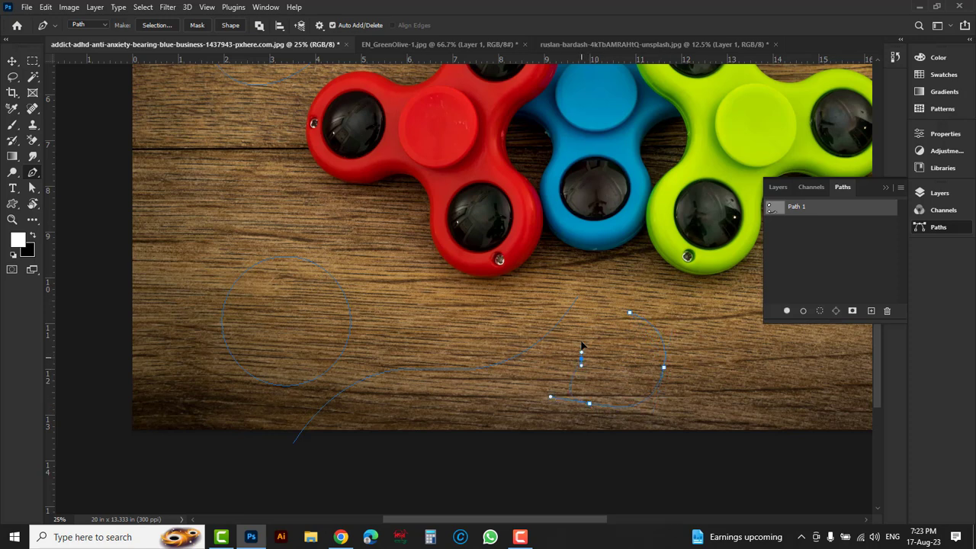
{"action": "left_click", "coordinate": [629, 313]}
Use the Add Anchor Point Tool to add anchors on the loop's right edge and lower-right curve.
{"action": "right_click", "coordinate": [32, 175]}
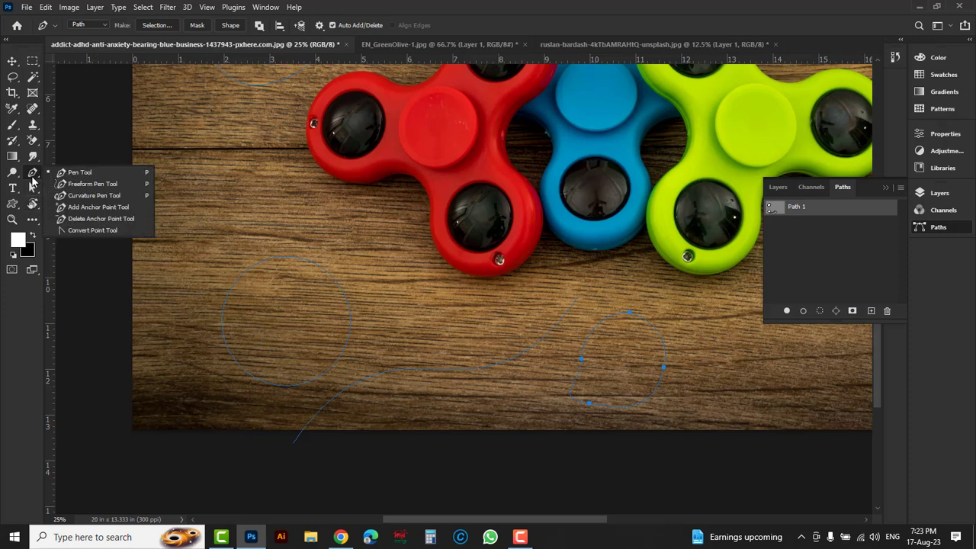
{"action": "left_click", "coordinate": [111, 208]}
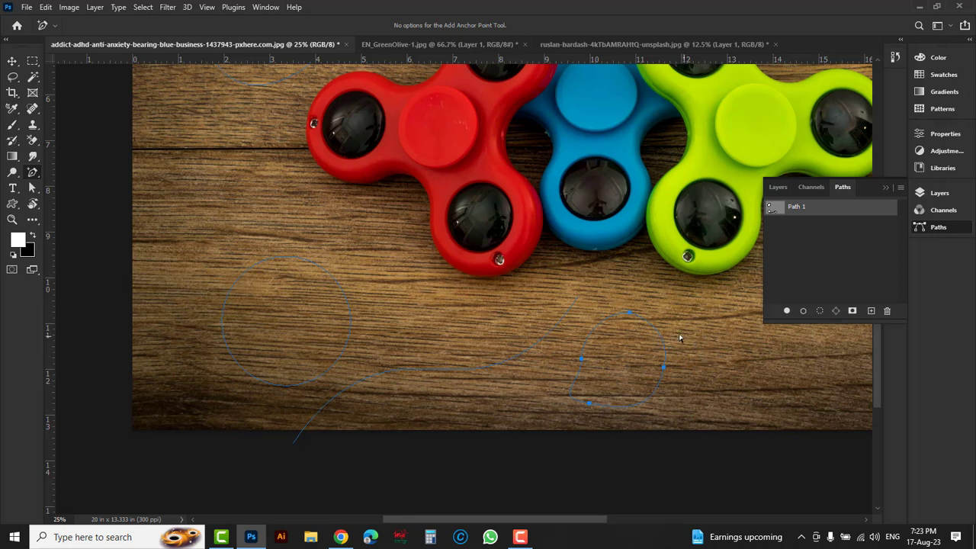
{"action": "left_click", "coordinate": [663, 342]}
{"action": "left_click", "coordinate": [644, 406]}
With the Delete Anchor Point Tool, remove five anchors: top, right, bottom, left and upper-left.
{"action": "right_click", "coordinate": [34, 173]}
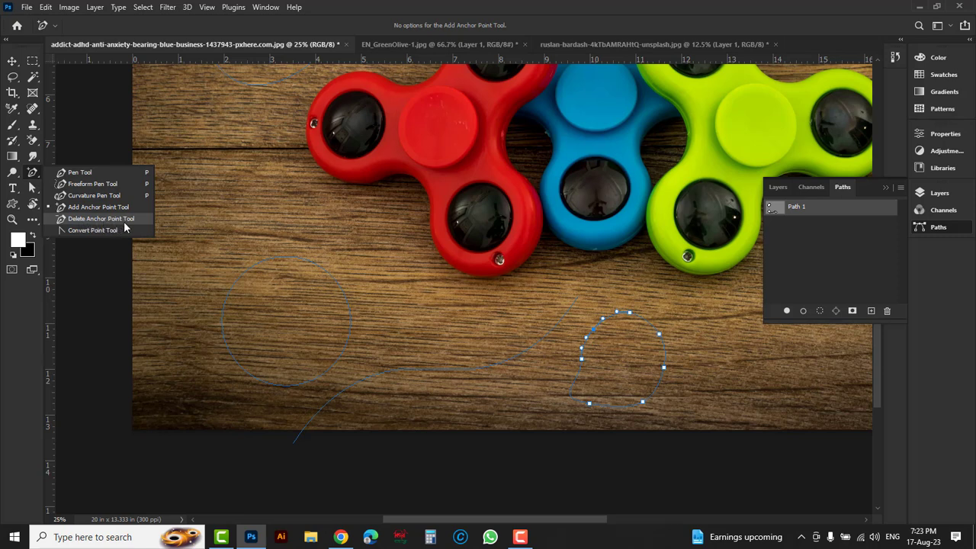
{"action": "left_click", "coordinate": [125, 219]}
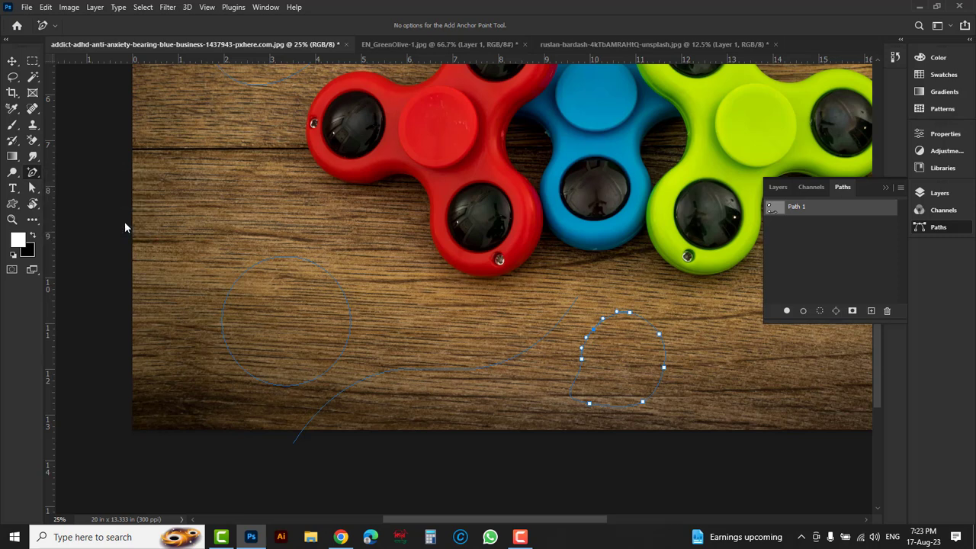
{"action": "left_click", "coordinate": [630, 313]}
{"action": "left_click", "coordinate": [659, 341]}
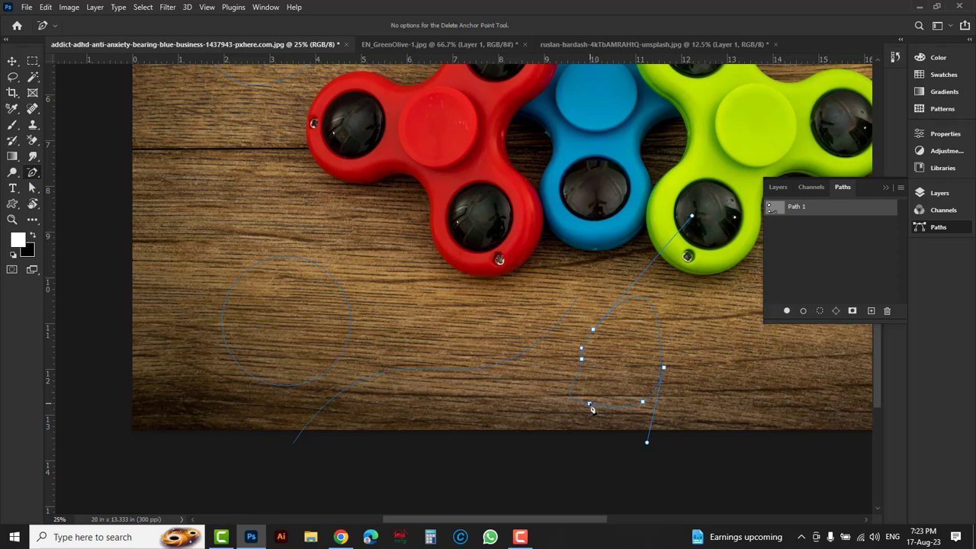
{"action": "left_click", "coordinate": [590, 405]}
{"action": "left_click", "coordinate": [582, 360]}
{"action": "left_click", "coordinate": [593, 333]}
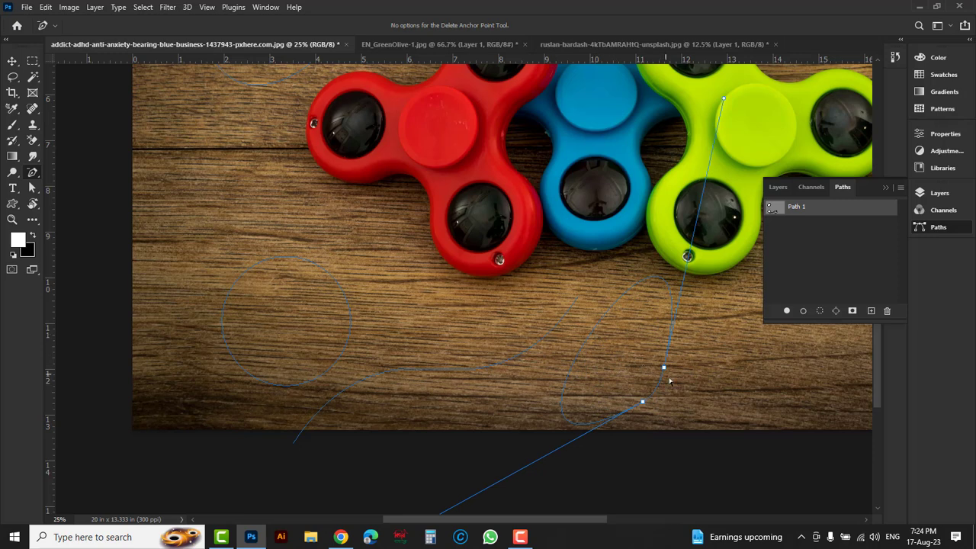
With the Convert Point Tool, drag handles to reshape the circle's top-right, upper-right and lower curves.
{"action": "right_click", "coordinate": [33, 176]}
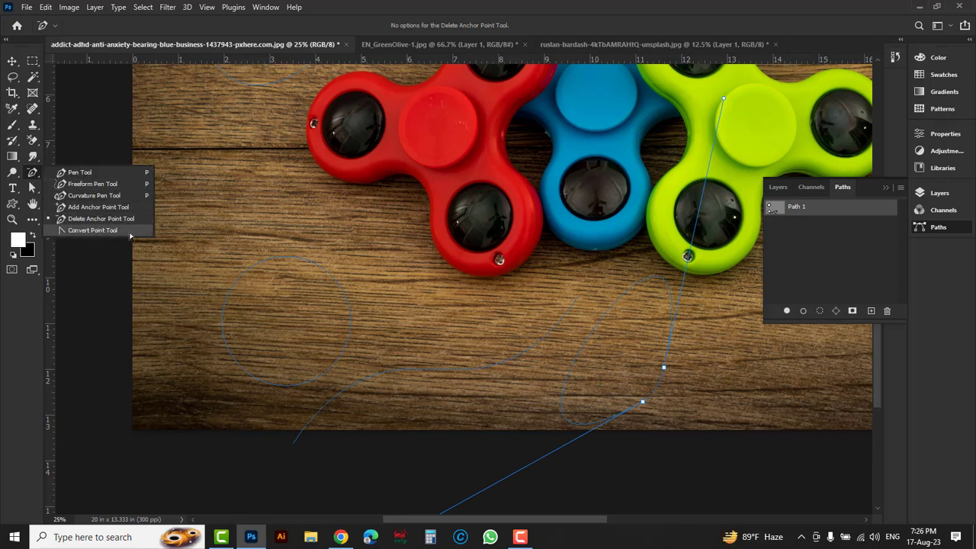
{"action": "left_click", "coordinate": [92, 230]}
{"action": "left_click_drag", "start_coordinate": [368, 295], "coordinate": [307, 277]}
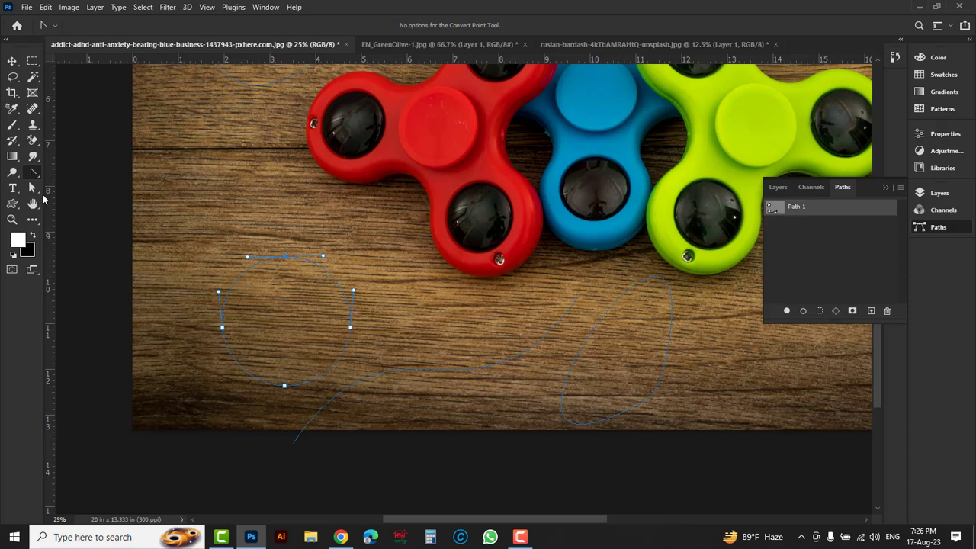
{"action": "right_click", "coordinate": [33, 175]}
{"action": "left_click", "coordinate": [84, 229]}
{"action": "left_click", "coordinate": [353, 322]}
{"action": "left_click_drag", "start_coordinate": [330, 284], "coordinate": [349, 277]}
{"action": "left_click_drag", "start_coordinate": [345, 242], "coordinate": [344, 225]}
{"action": "left_click_drag", "start_coordinate": [381, 406], "coordinate": [350, 371]}
Convert the circle's right and bottom anchors into sharp corners, adjusting the left and bottom handles.
{"action": "right_click", "coordinate": [33, 174]}
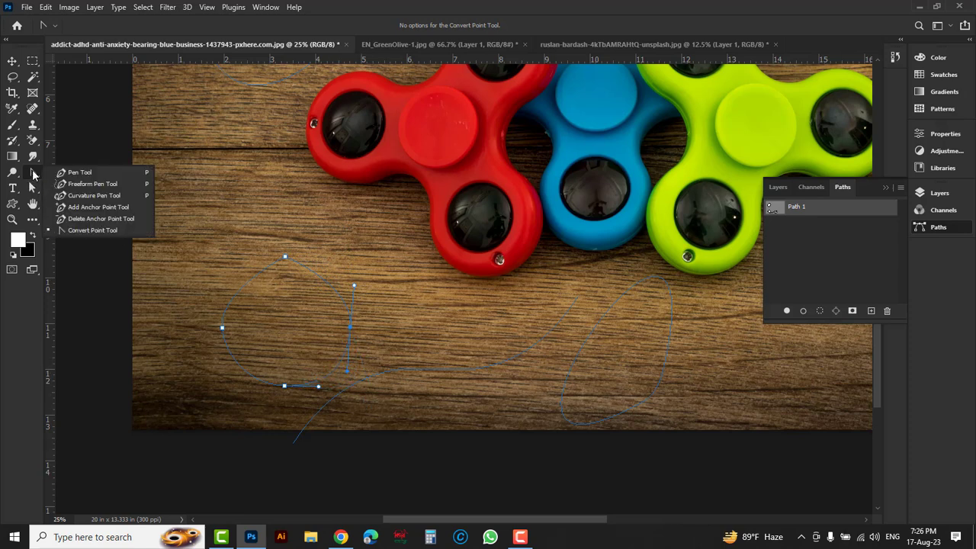
{"action": "left_click", "coordinate": [97, 231]}
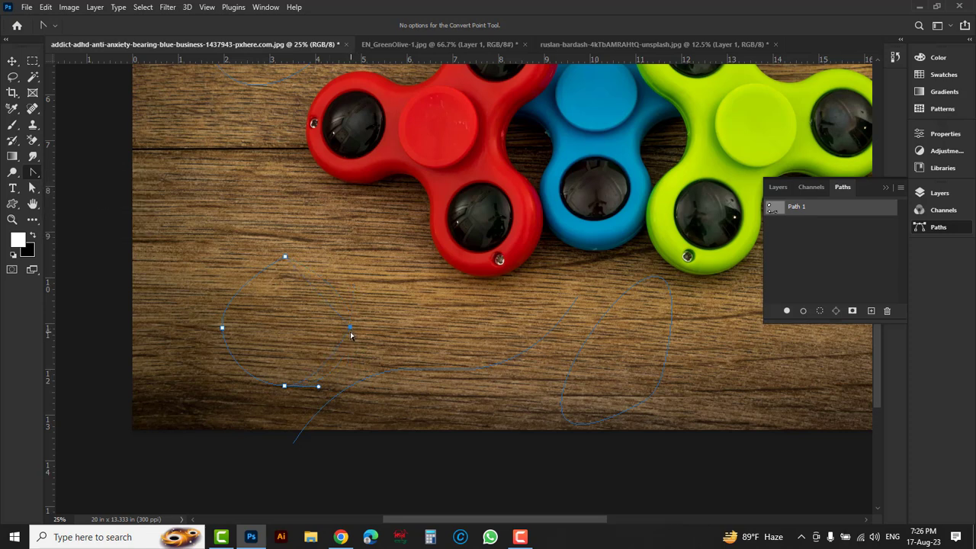
{"action": "mouse_move", "coordinate": [351, 336]}
{"action": "left_mouse_down"}
{"action": "mouse_move", "coordinate": [350, 347]}
{"action": "mouse_move", "coordinate": [319, 322]}
{"action": "left_mouse_up"}
{"action": "left_click", "coordinate": [341, 288]}
{"action": "left_click_drag", "start_coordinate": [222, 328], "coordinate": [247, 351]}
{"action": "left_click_drag", "start_coordinate": [283, 386], "coordinate": [319, 387]}
{"action": "left_click", "coordinate": [284, 386]}
{"action": "right_click", "coordinate": [35, 174]}
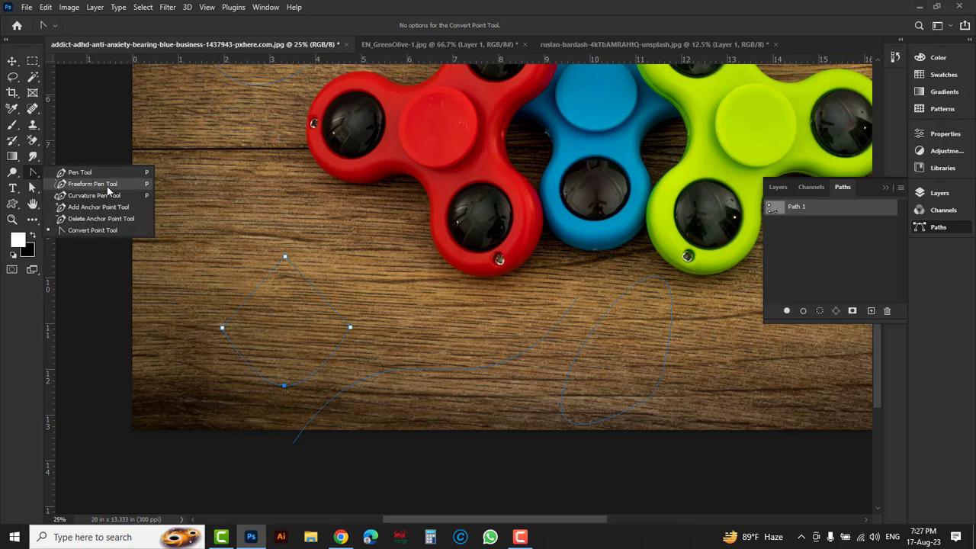